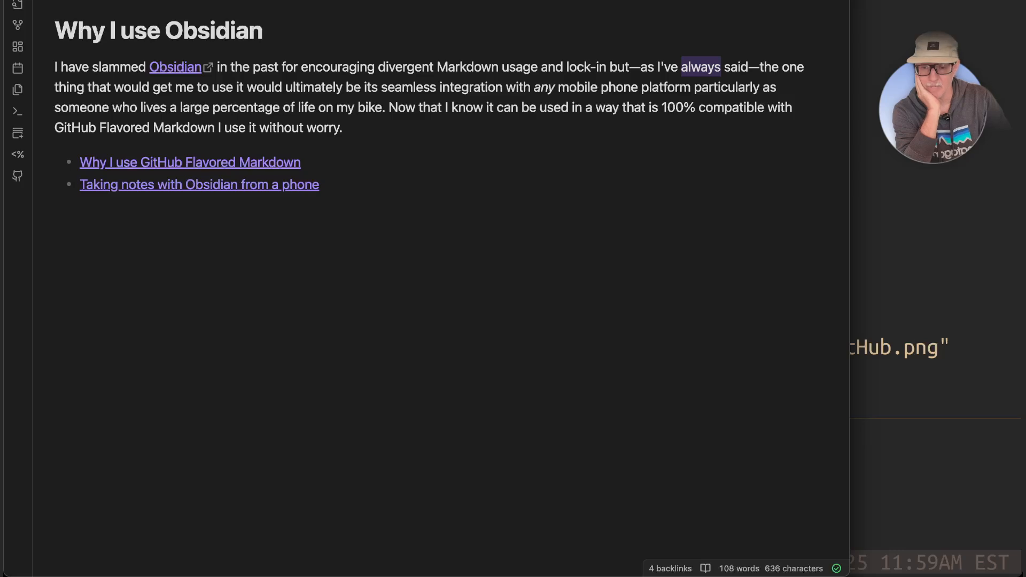
Step: Show the list of notes, read "All I need is phone to write" and return to "Why I use Obsidian"
left_click(66, 1)
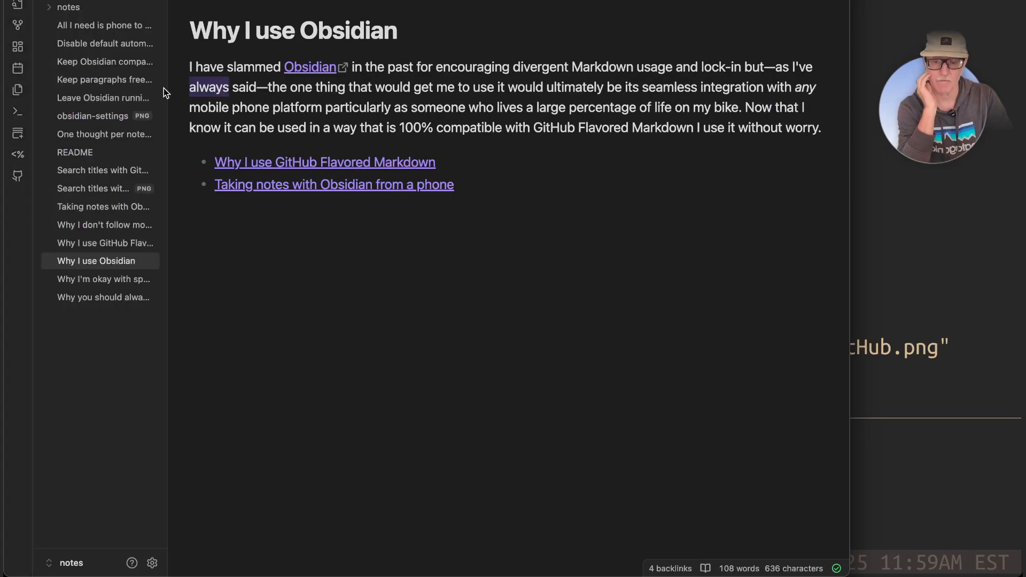
left_click(92, 27)
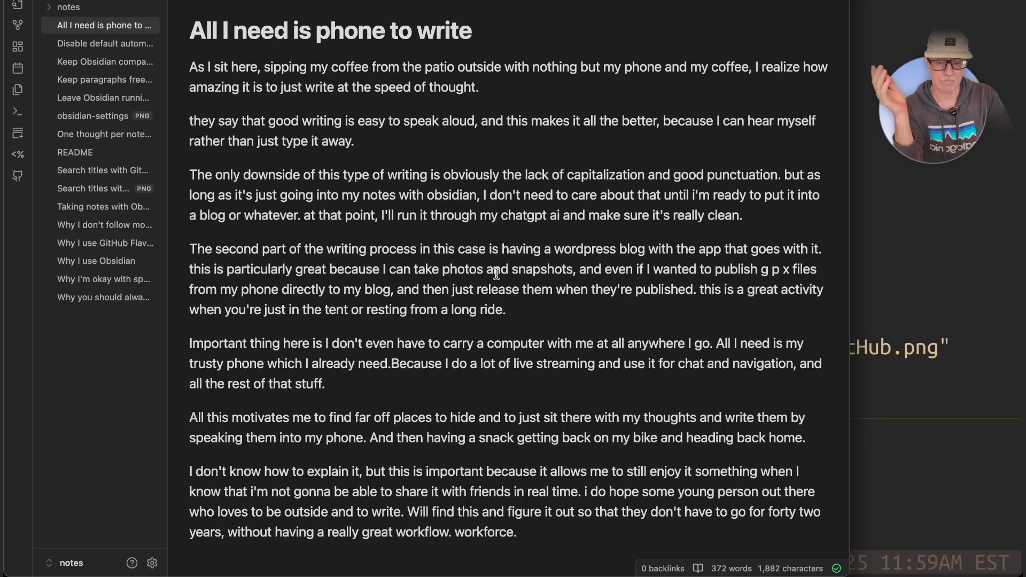
scroll(543, 331, "down", 2)
scroll(542, 332, "up", 1)
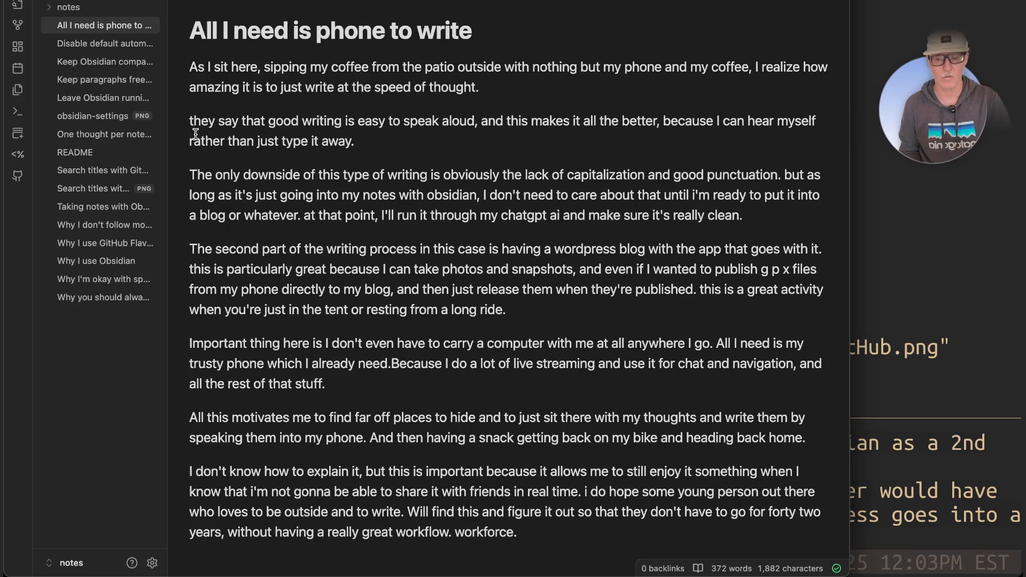
left_click(191, 0)
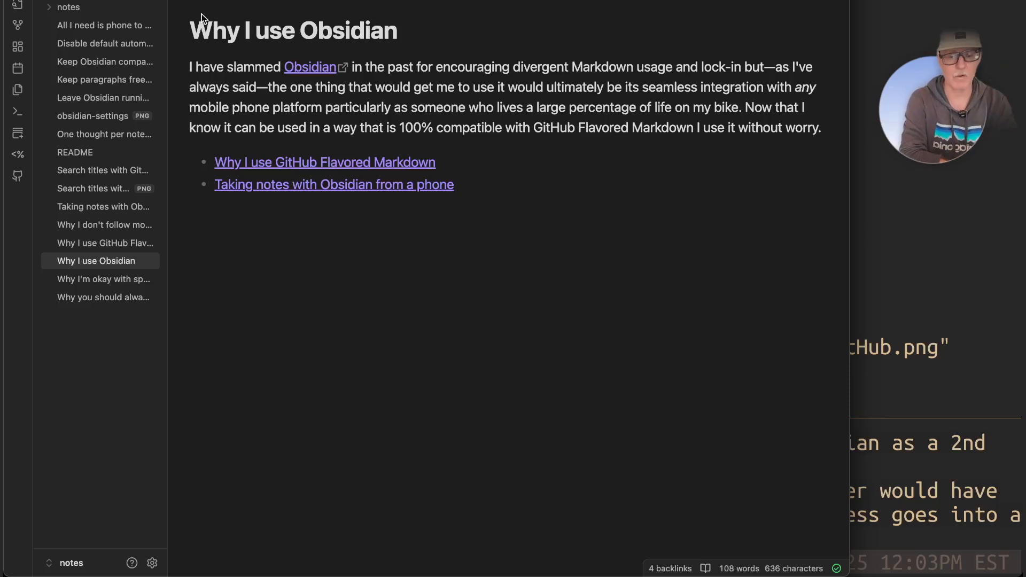
Step: Examine the display and behavior options in the Editor settings and the General settings, and close the settings
left_click(94, 0)
mouse_move(56, 0)
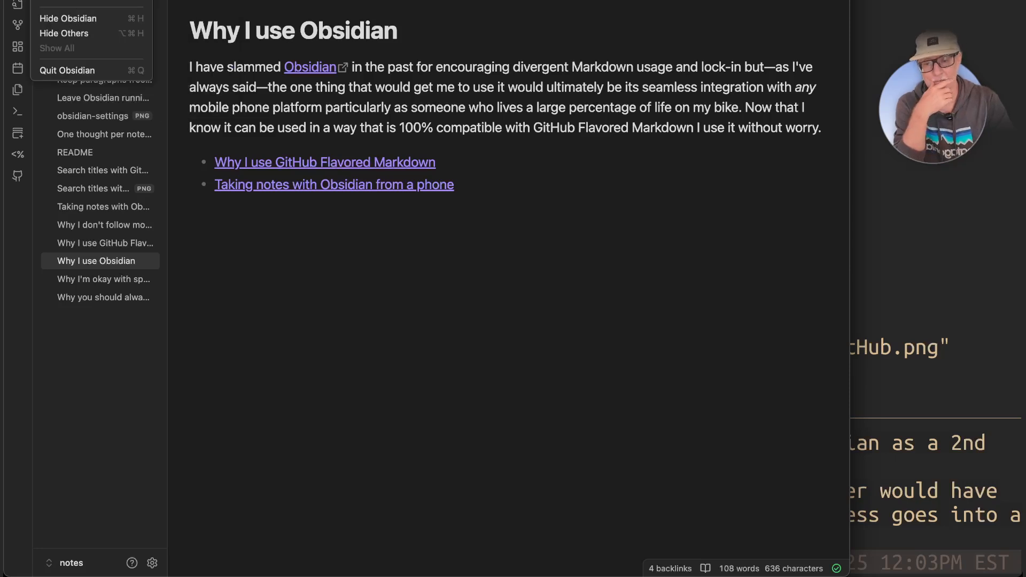
left_click(80, 0)
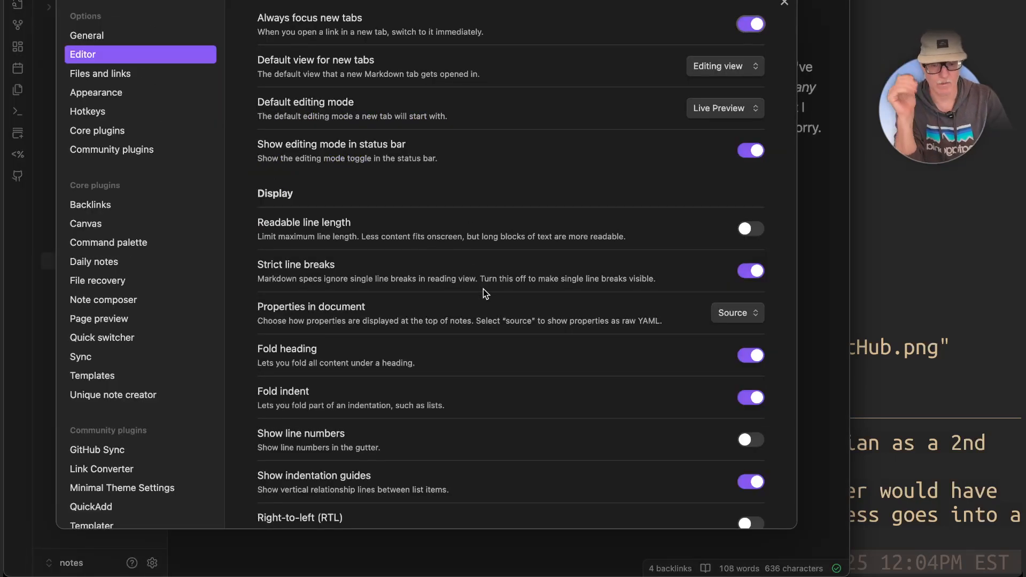
scroll(493, 316, "down", 3)
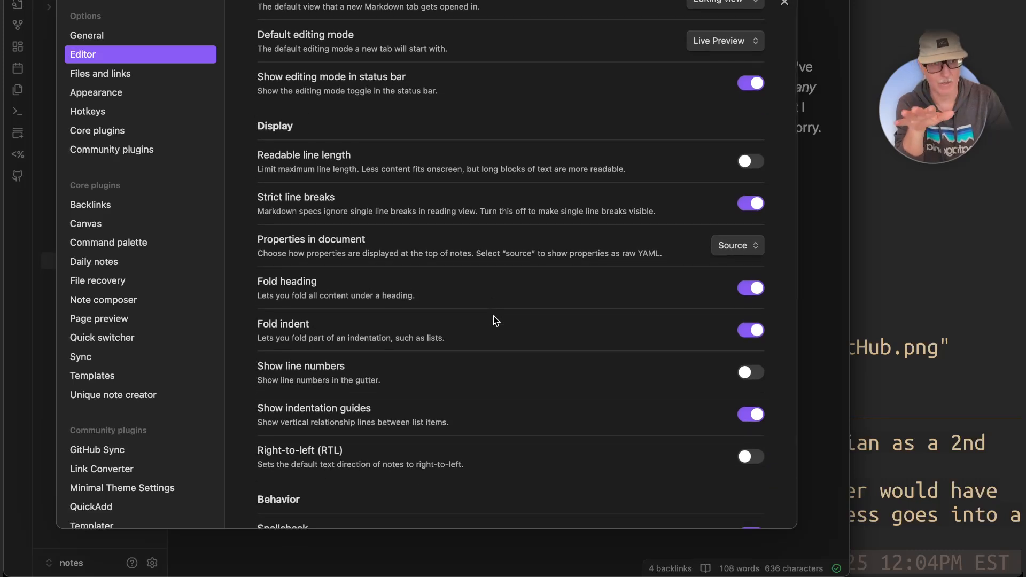
scroll(492, 316, "down", 1)
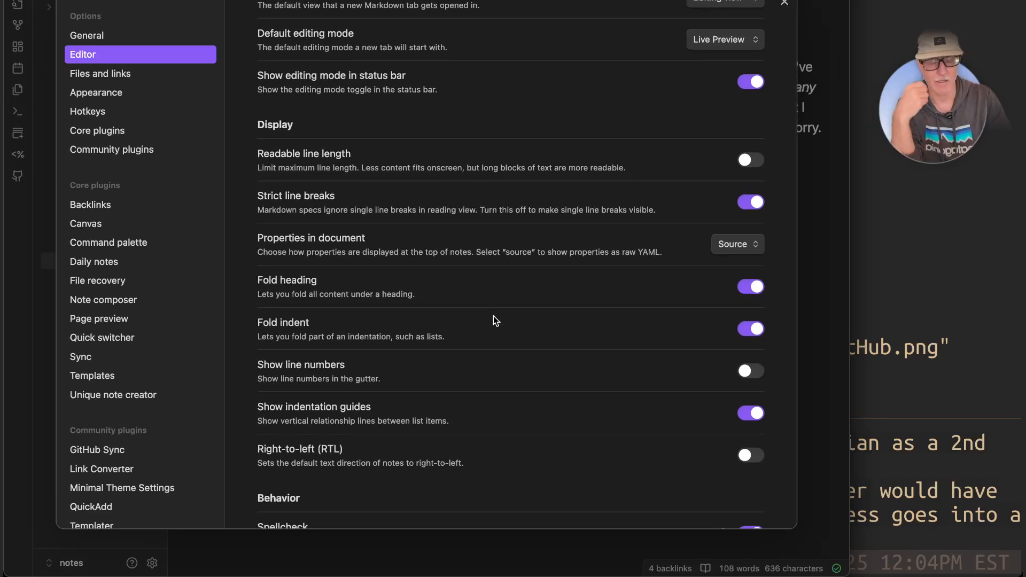
scroll(493, 316, "down", 7)
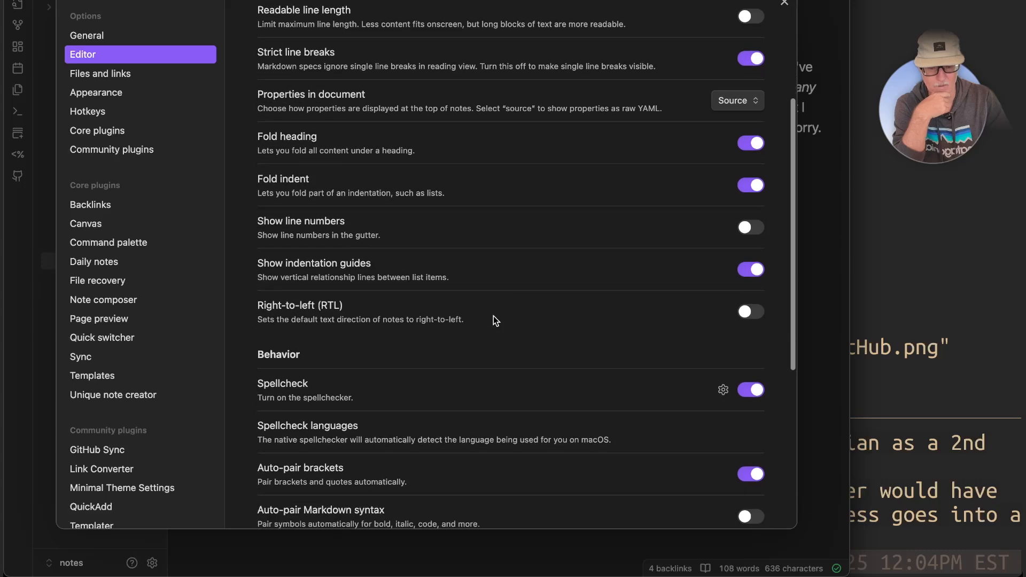
scroll(492, 316, "down", 7)
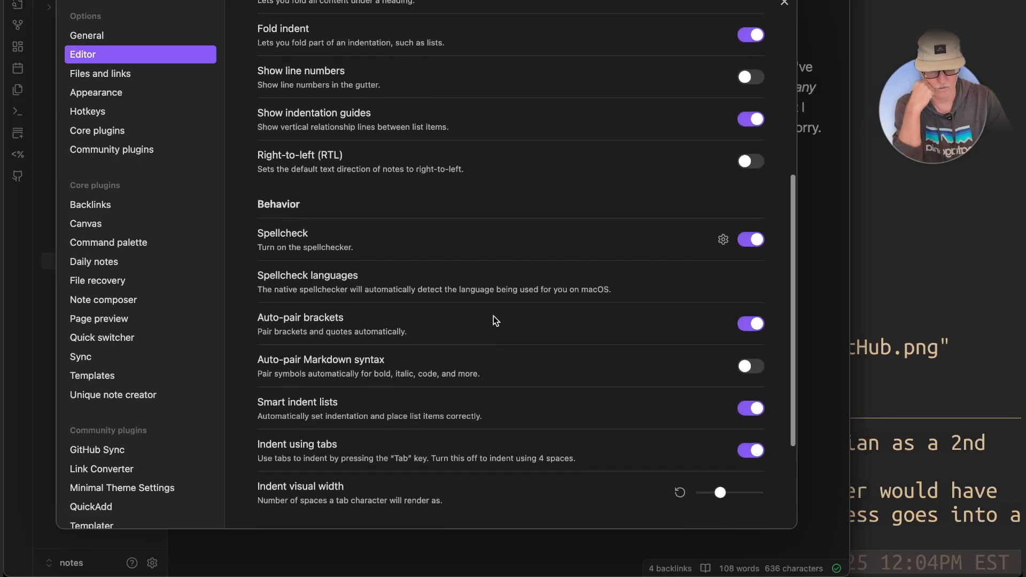
scroll(493, 316, "down", 3)
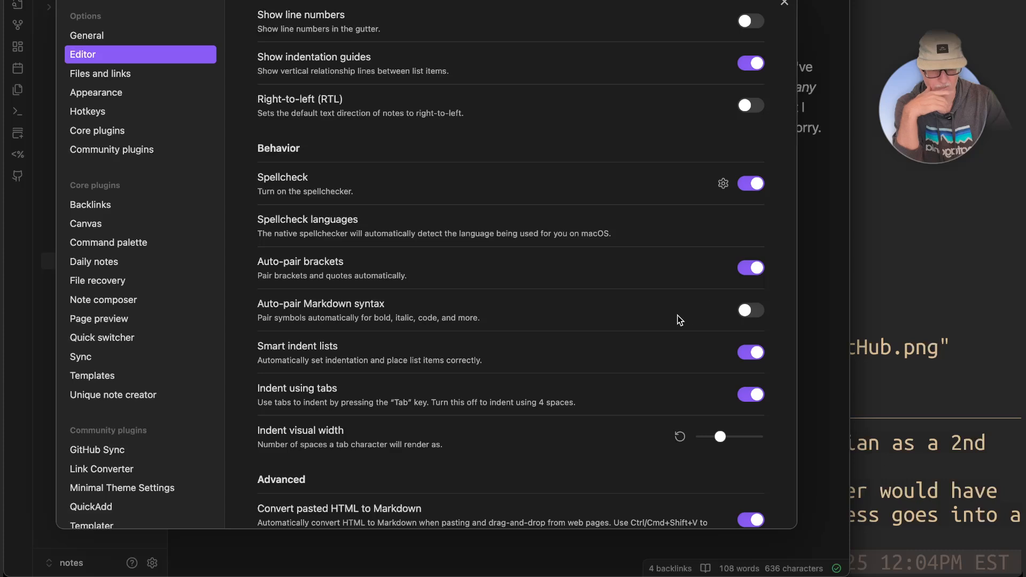
scroll(670, 315, "down", 2)
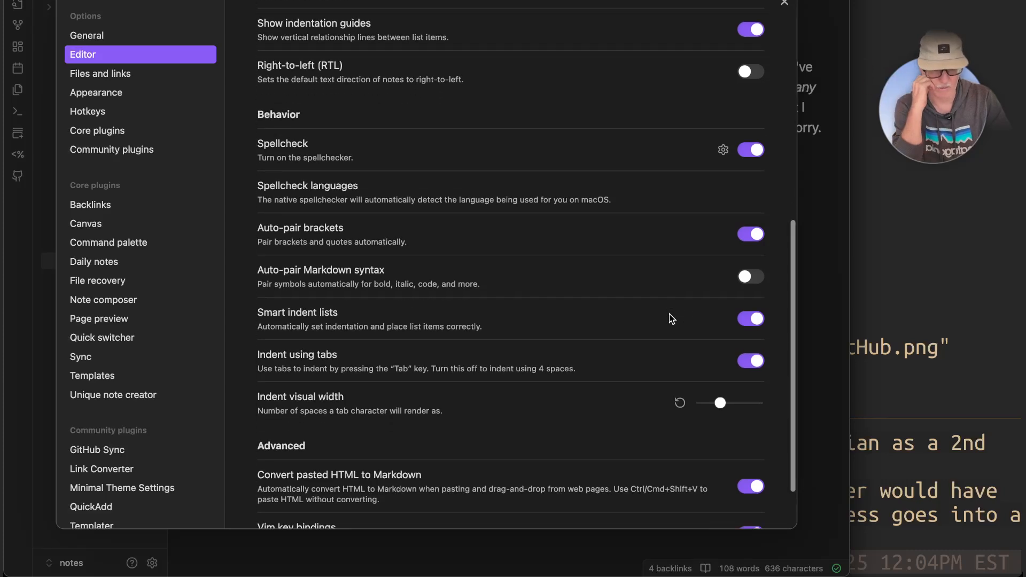
scroll(671, 319, "down", 1)
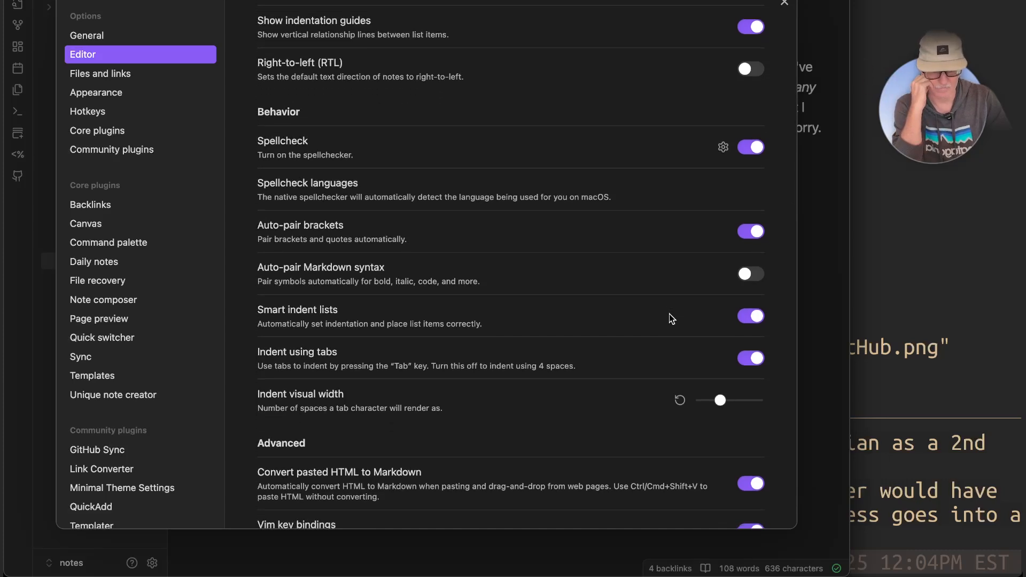
scroll(670, 315, "down", 2)
scroll(669, 315, "up", 2)
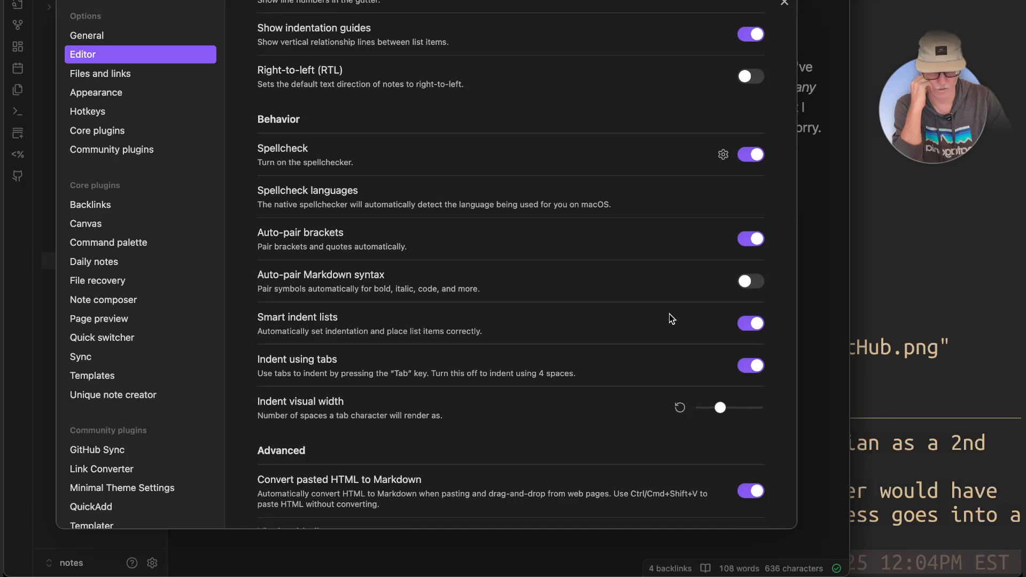
scroll(669, 314, "up", 5)
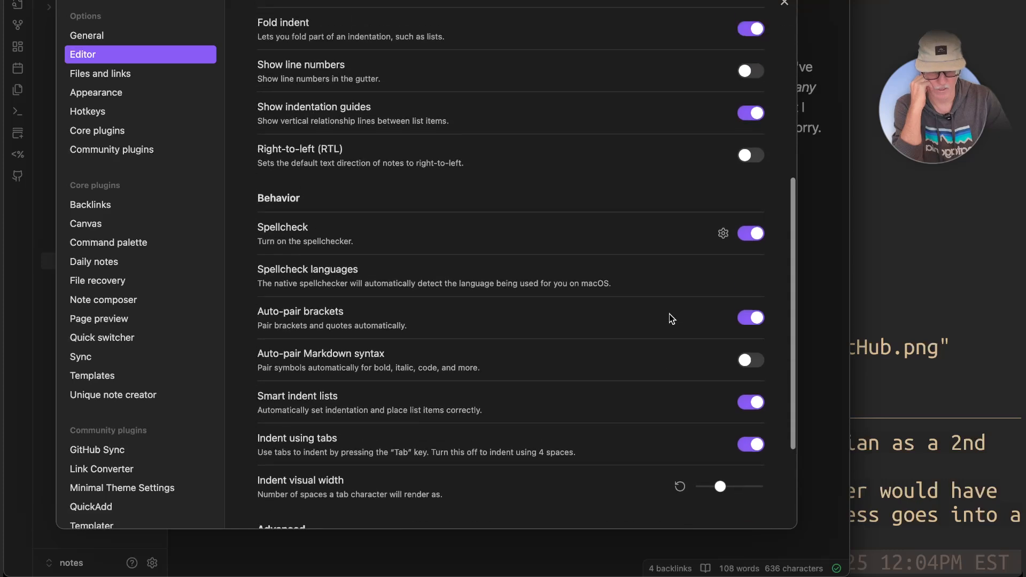
scroll(669, 314, "up", 6)
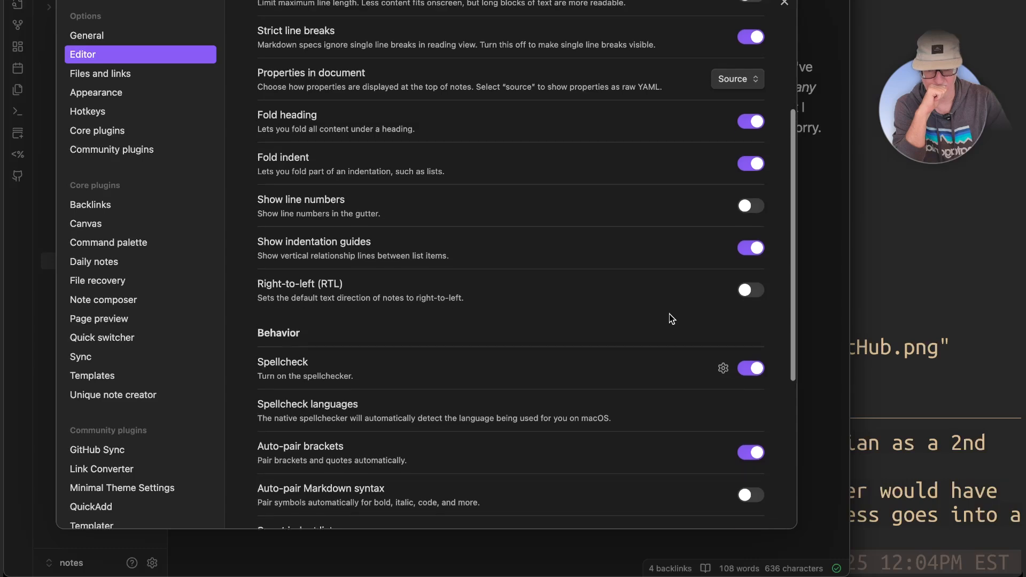
scroll(669, 315, "up", 4)
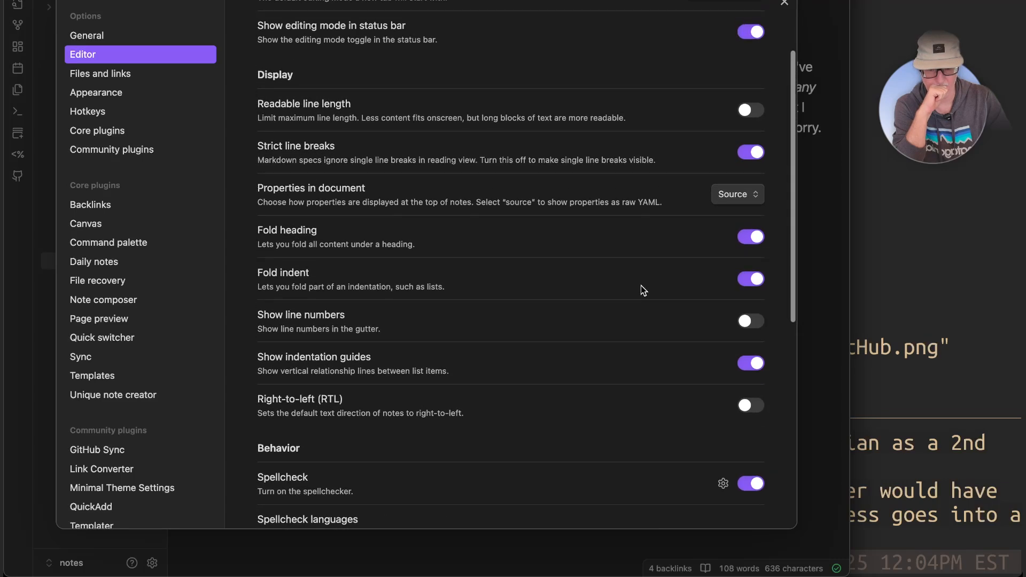
scroll(642, 290, "up", 3)
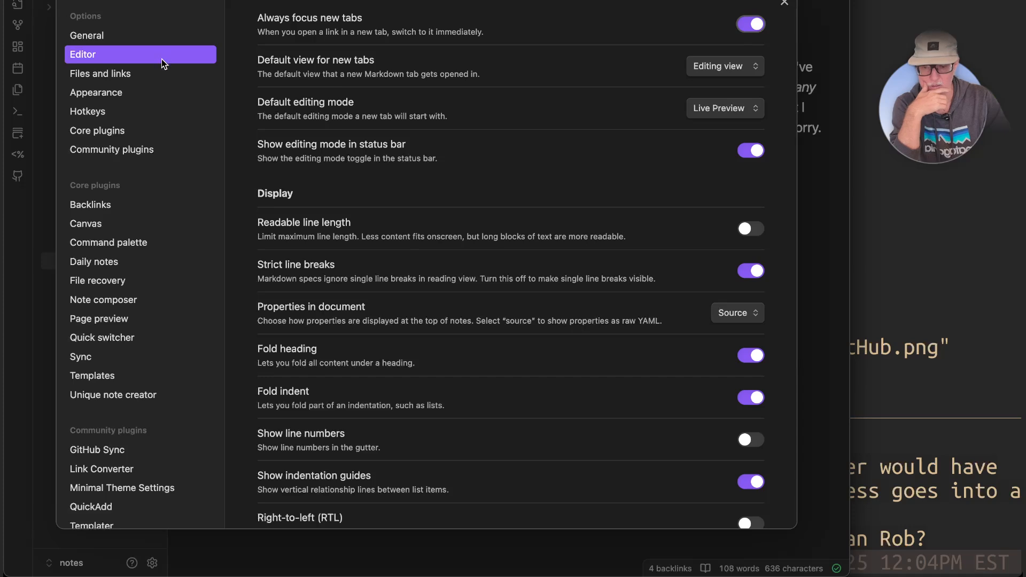
left_click(140, 37)
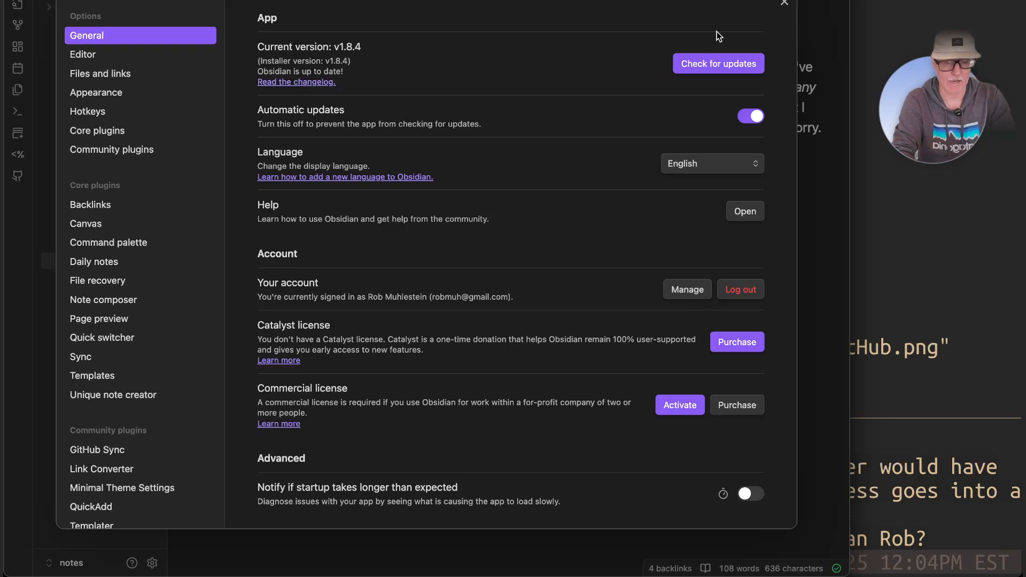
left_click(783, 3)
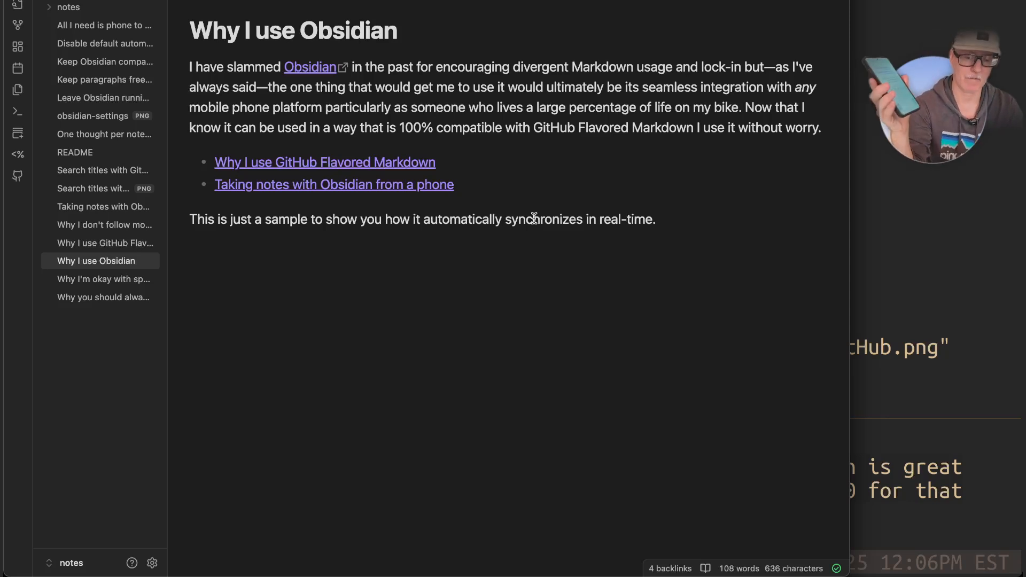
Step: Switch the "Why I use Obsidian" note to editing view and try to select the sample sentence below the link list
triple_click(531, 221)
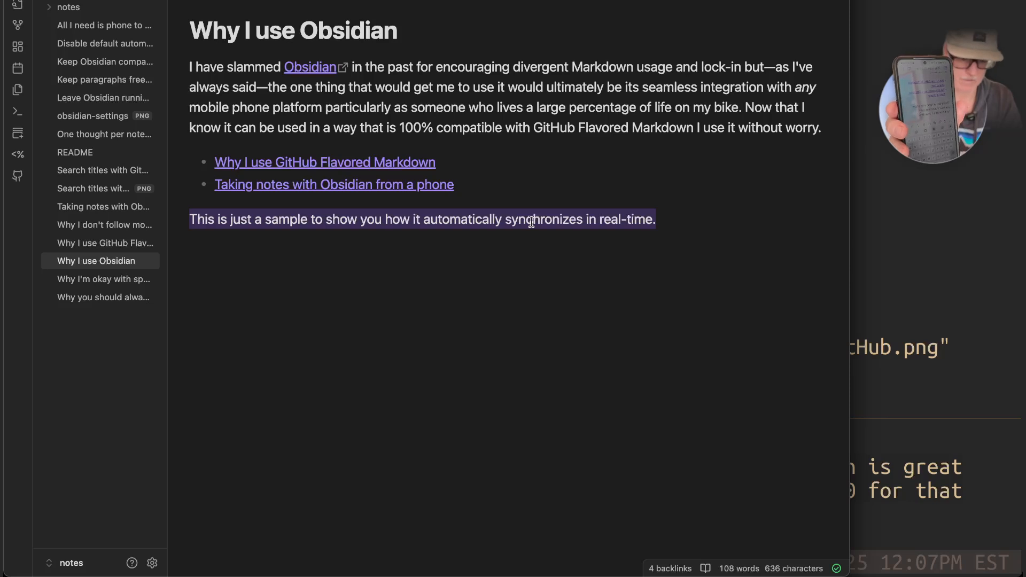
left_click(515, 214)
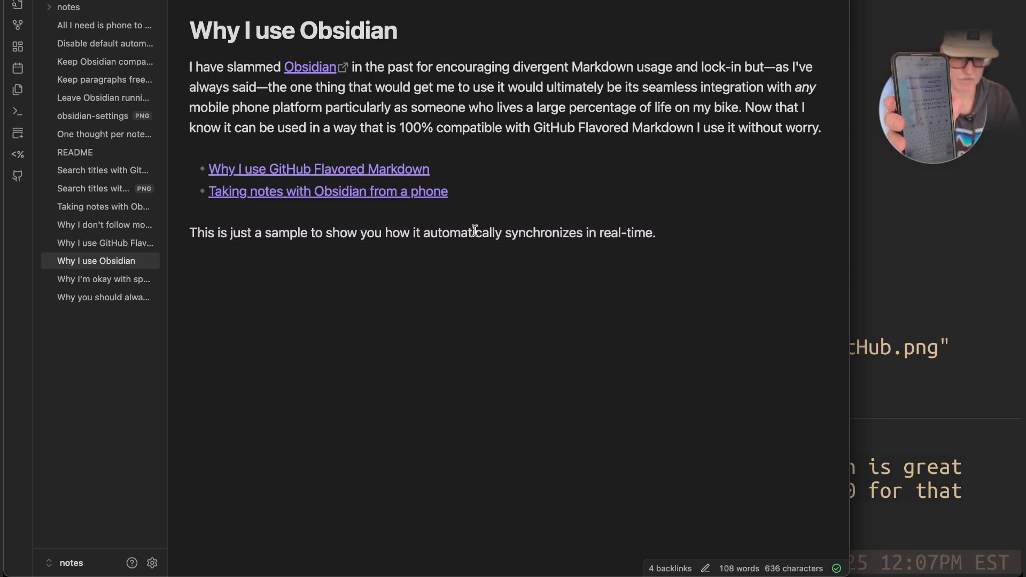
triple_click(474, 229)
key("h")
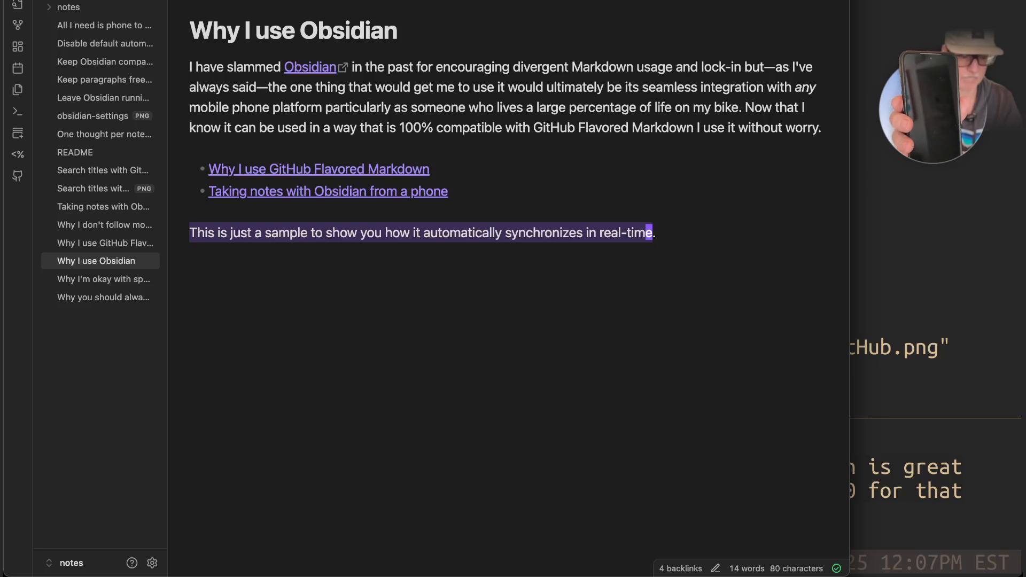
left_click(619, 234)
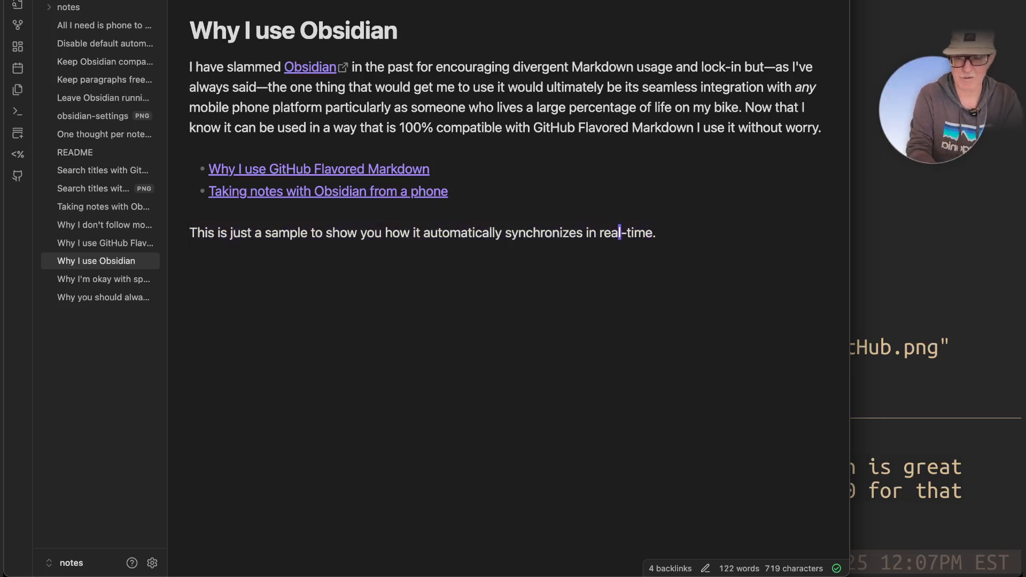
Step: Turn off Vim key bindings in the Editor settings and close the settings
left_click(54, 0)
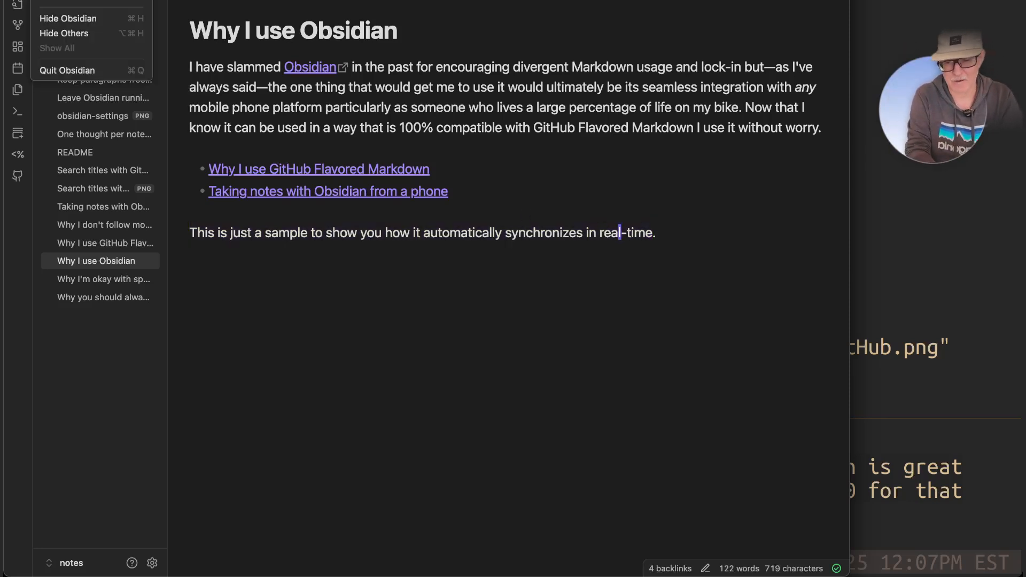
left_click(92, 0)
scroll(436, 312, "down", 1)
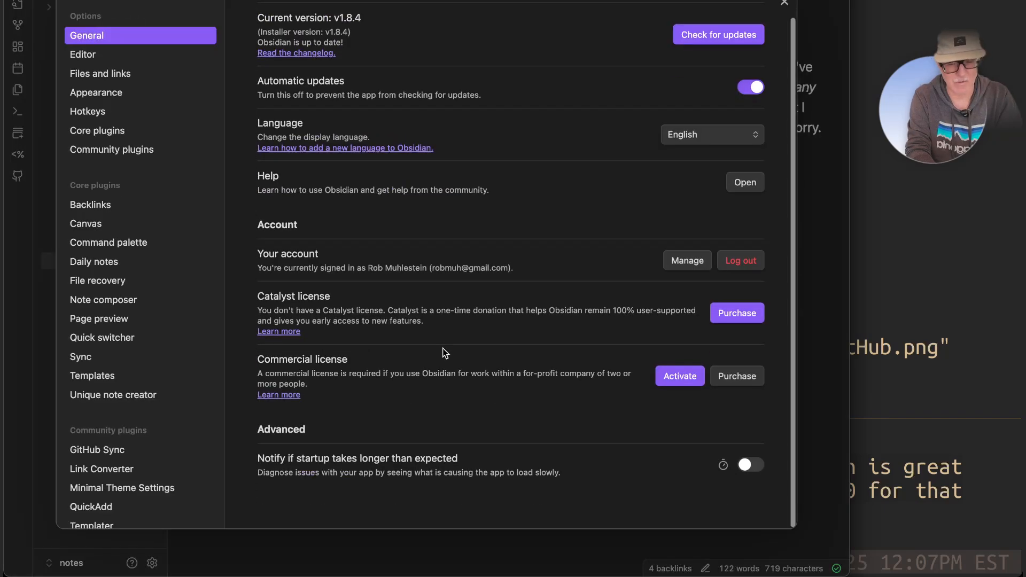
left_click(156, 55)
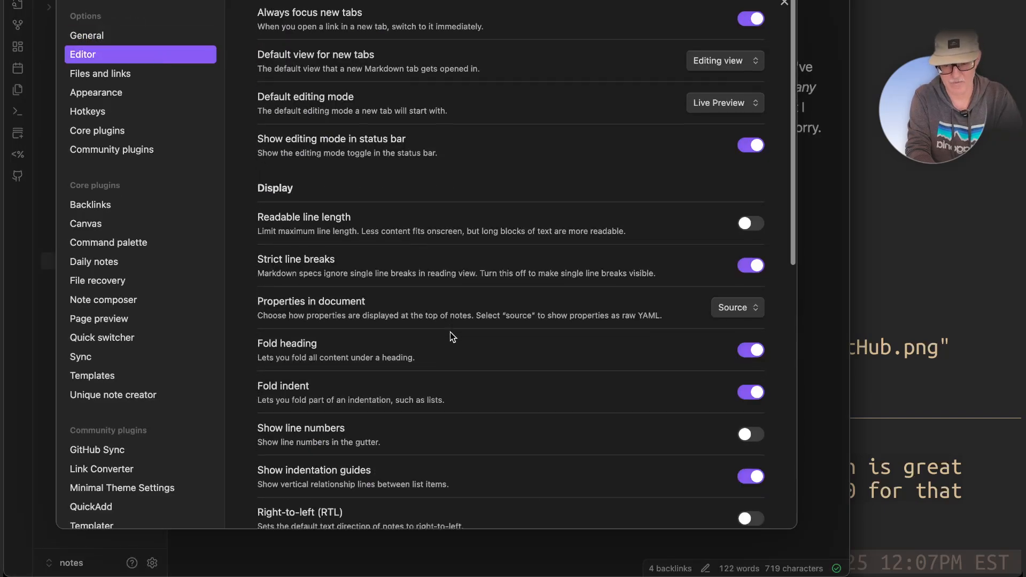
scroll(449, 332, "down", 10)
left_click(751, 465)
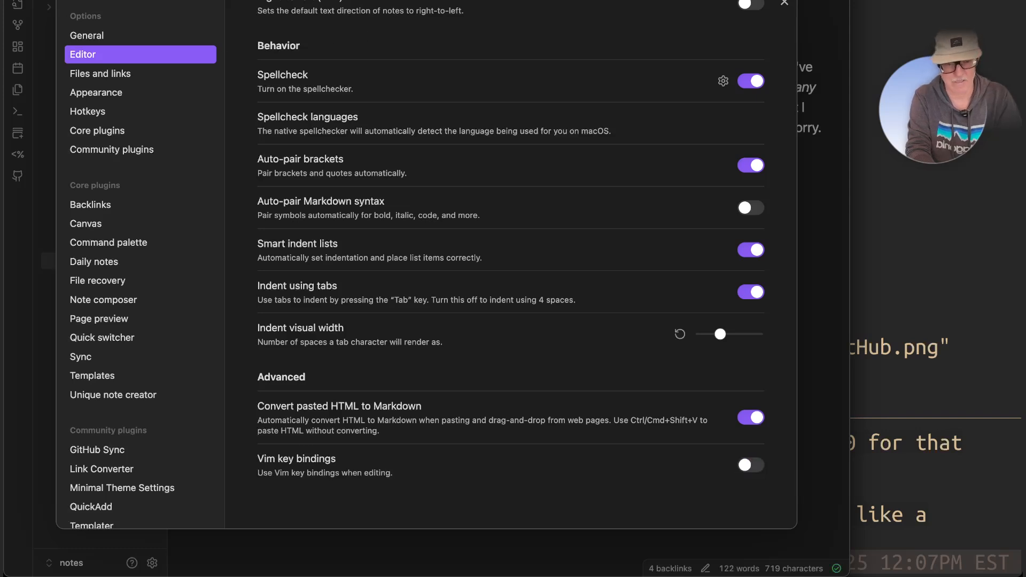
left_click(784, 3)
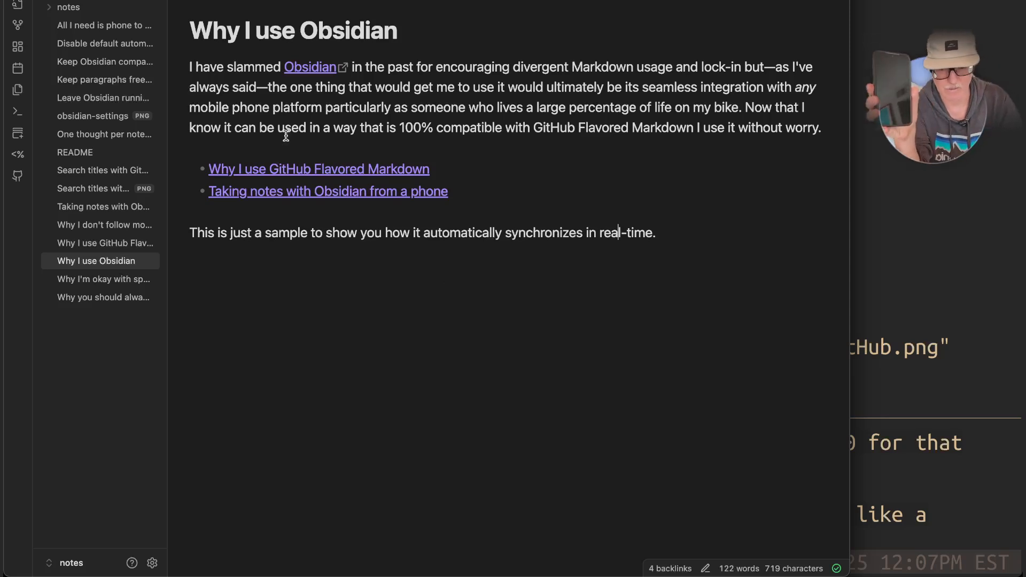
Step: Delete the sample sentence about real-time synchronization below the link list in the "Why I use Obsidian" note
triple_click(438, 225)
key("BackSpace")
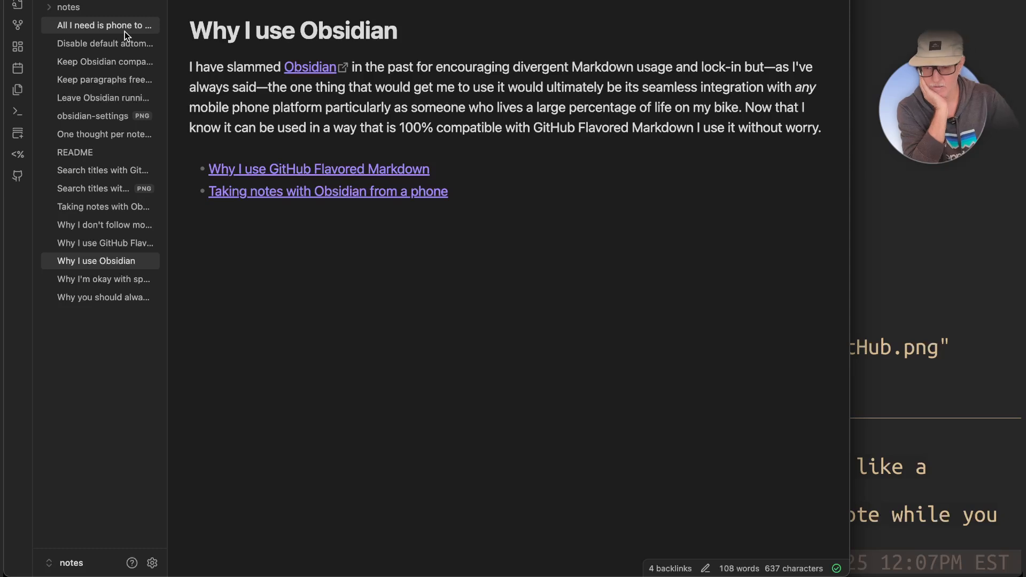
left_click(404, 224)
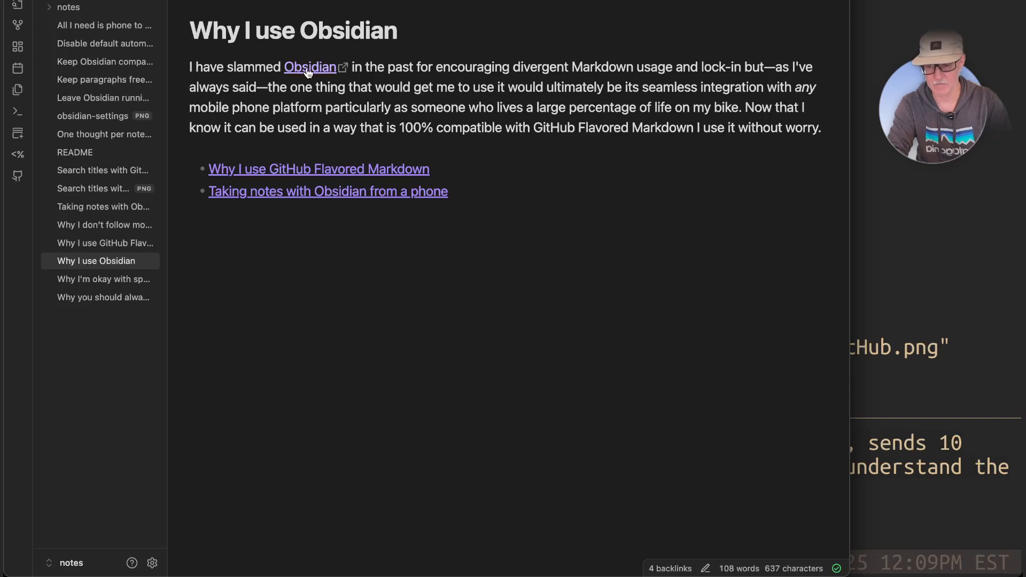
Step: Open the note on keeping Obsidian compatible with GitHub to read its conventions
left_click(106, 63)
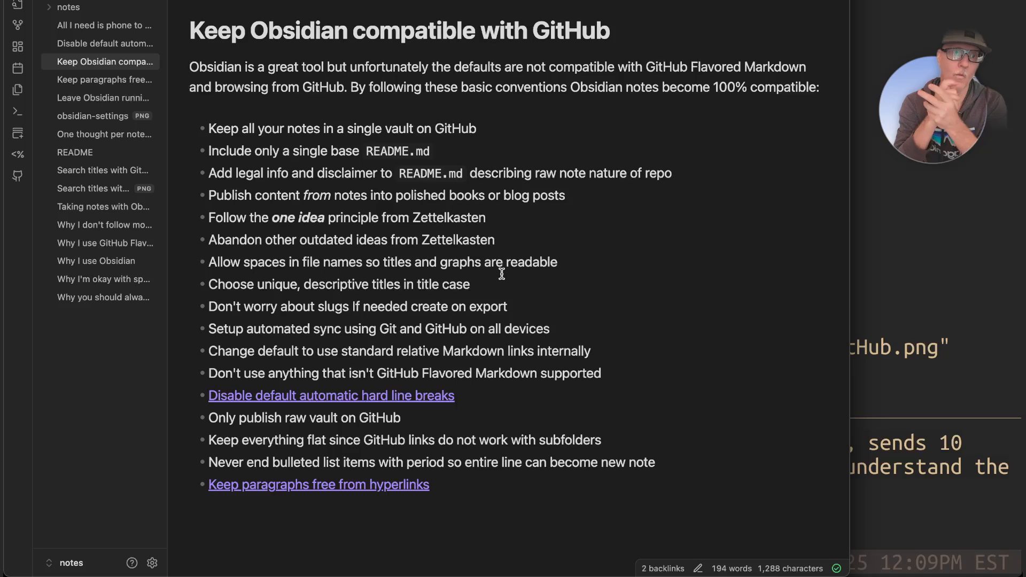
key("super+Tab")
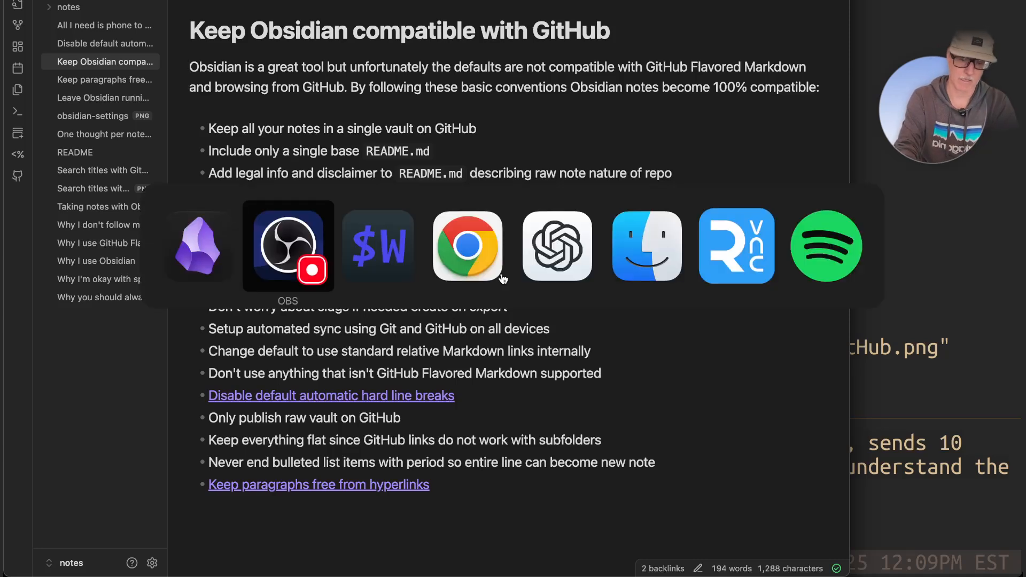
key("super+Tab")
key("super+Tab")
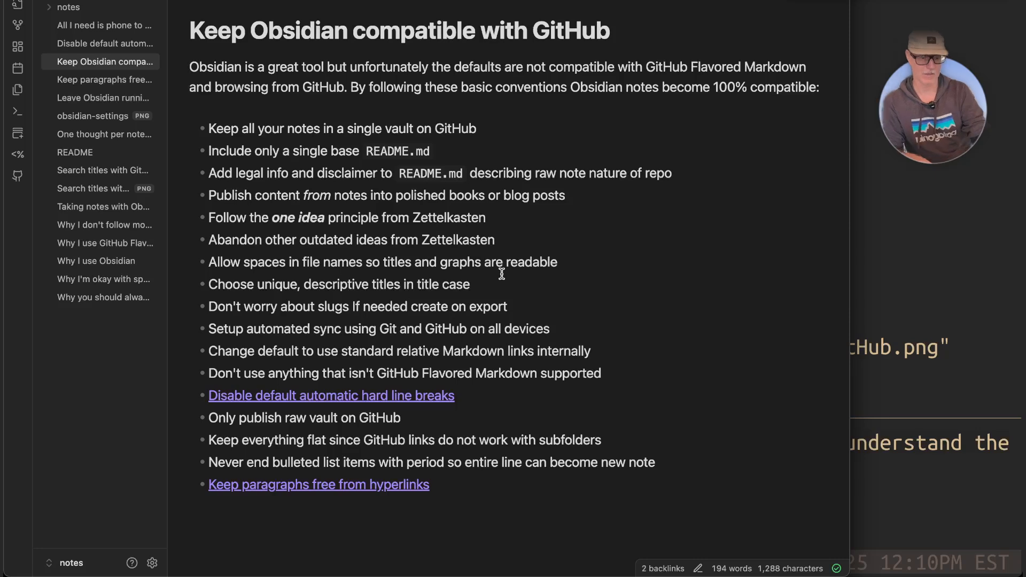
key("super+Tab")
key("super+Tab")
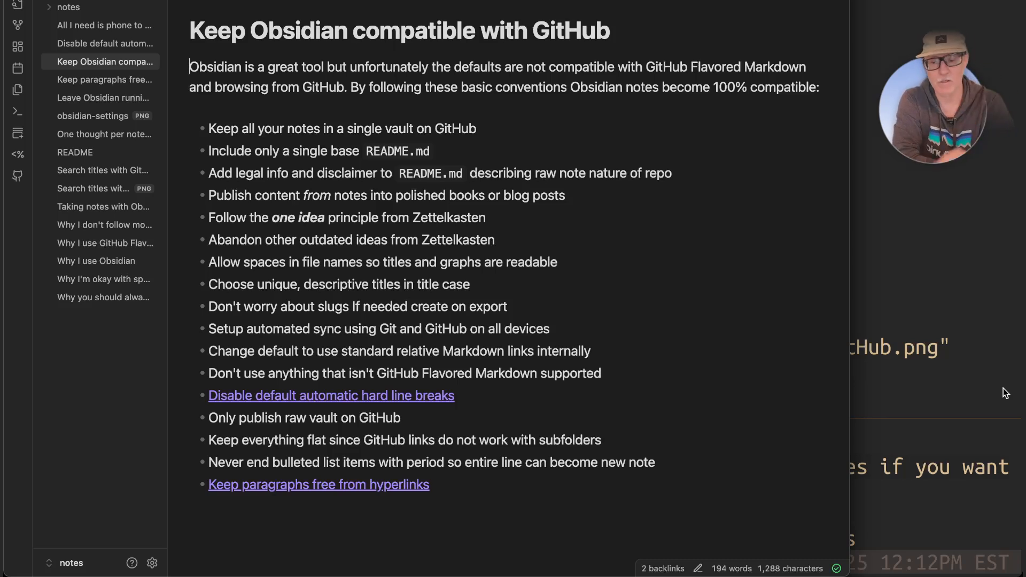
Step: Open the README note in the Obsidian vault
left_click(86, 154)
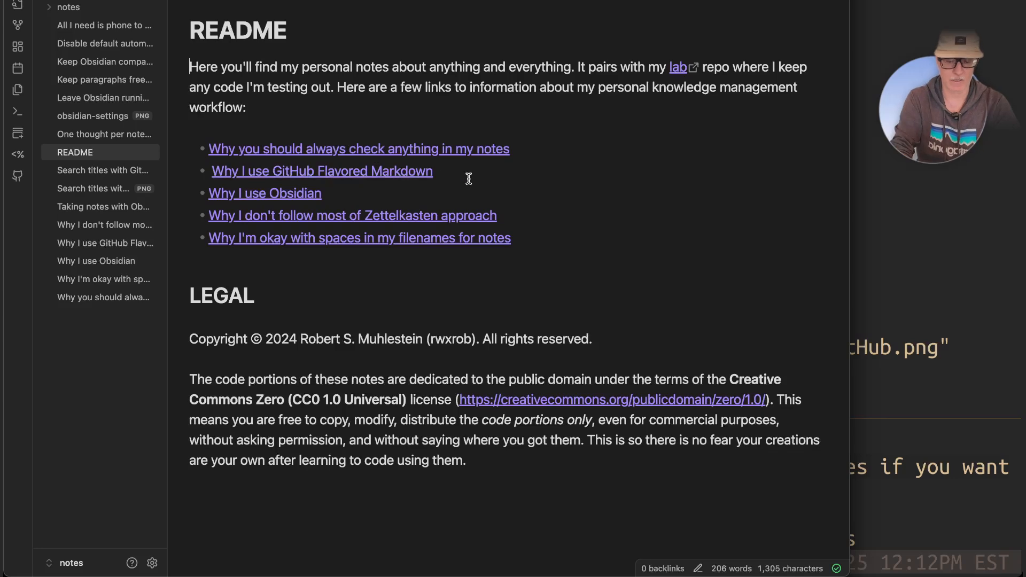
Step: Switch to Chrome and try to load the notes repository on github.com by its address
key("super+Tab")
key("super+Tab")
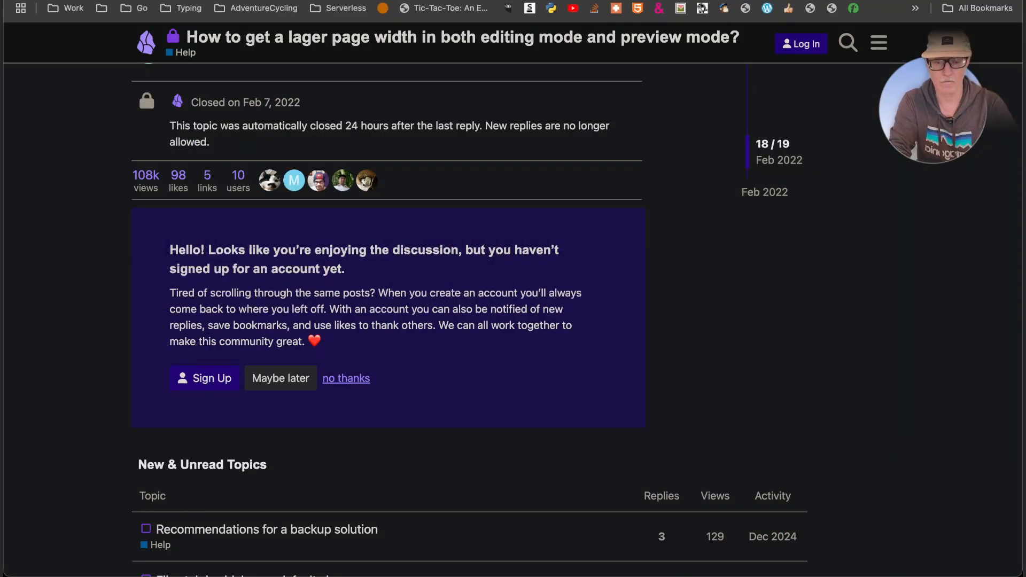
key("super+l")
type("github.com")
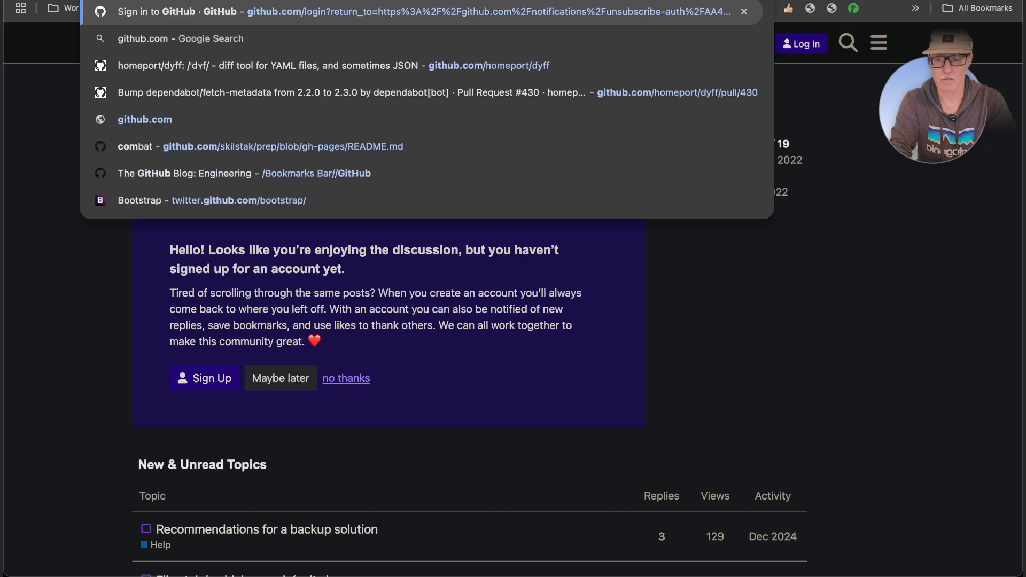
type("/rwxrob/no")
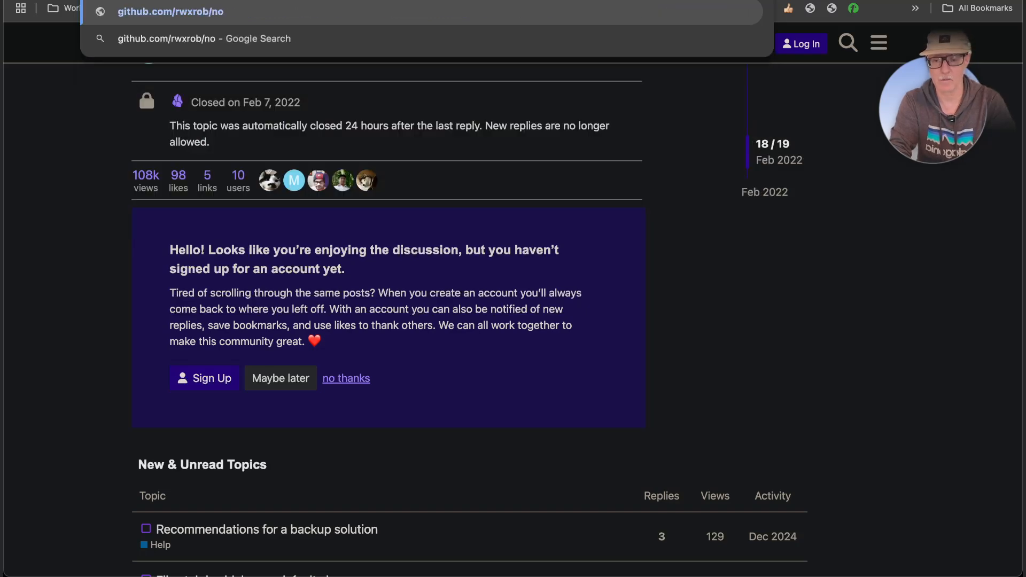
key("Return")
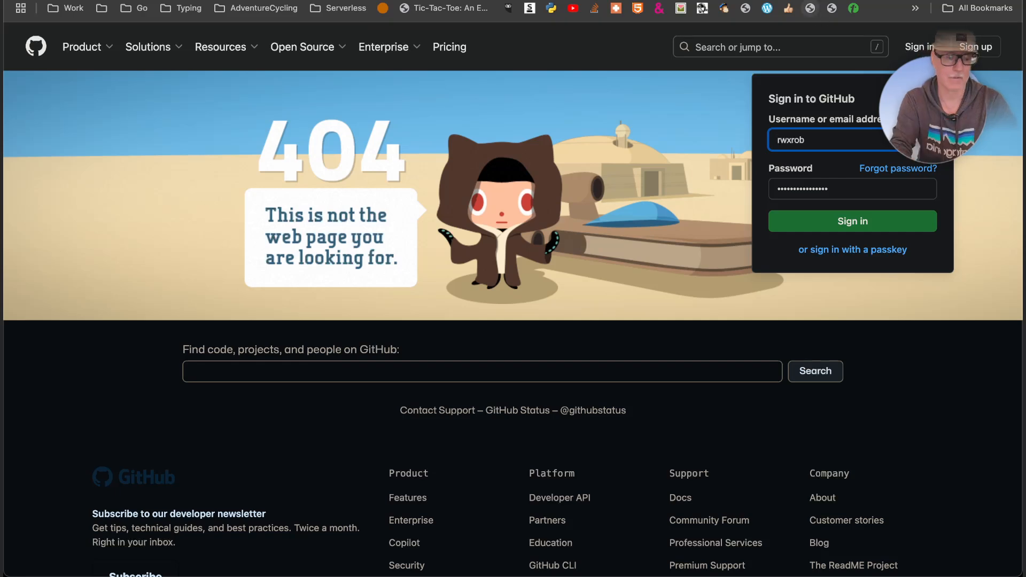
key("super+w")
Step: Switch to the Chrome profile tied to the GitHub account and view the file list of the notes repository
left_click(920, 1)
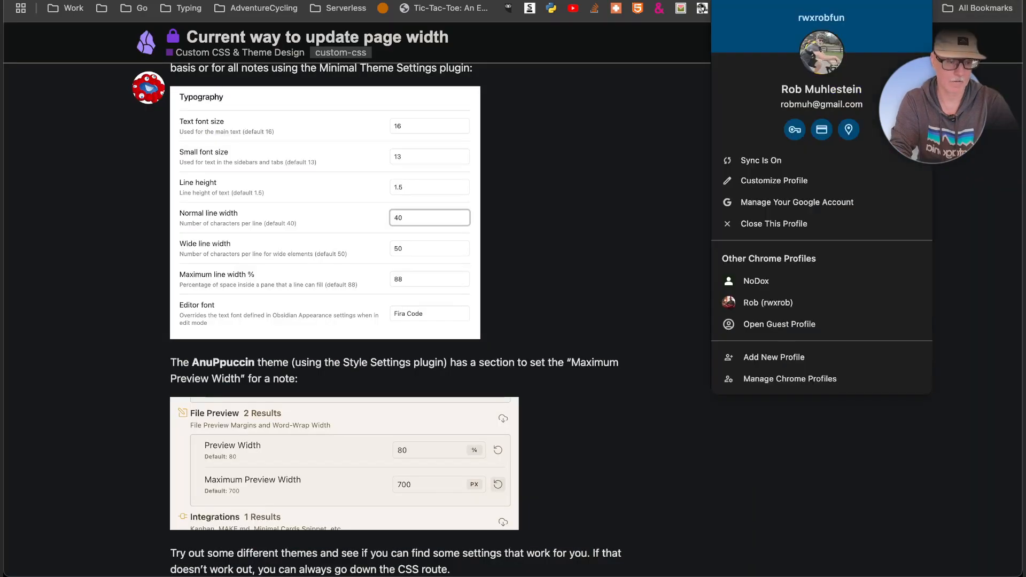
left_click(817, 302)
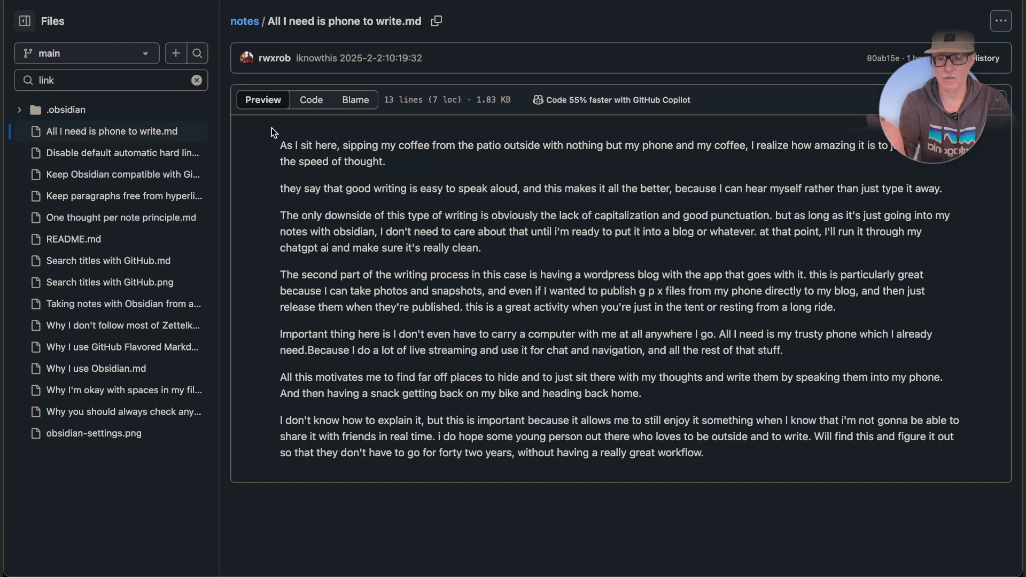
left_click(246, 23)
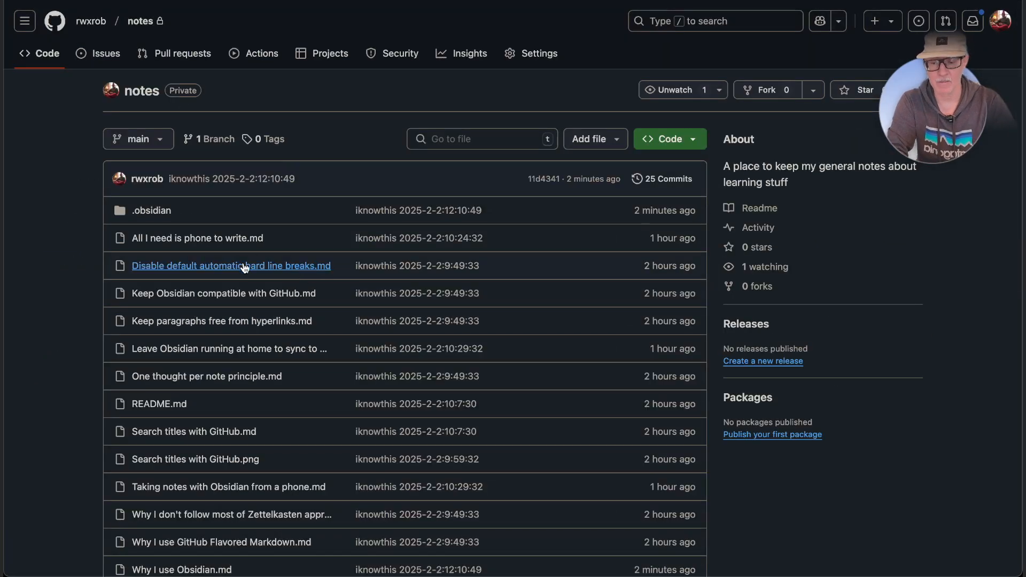
scroll(244, 267, "down", 1)
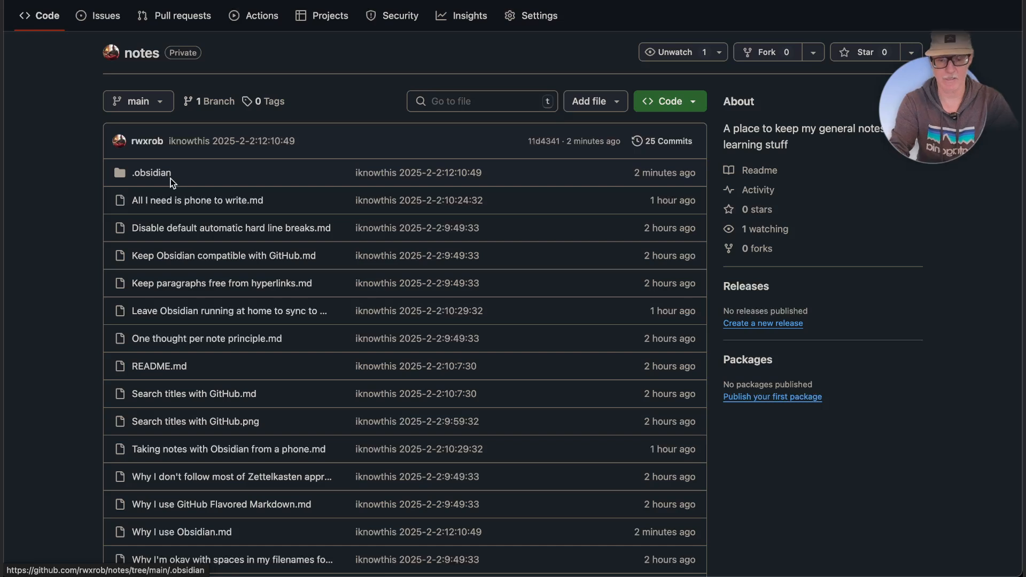
scroll(188, 255, "down", 2)
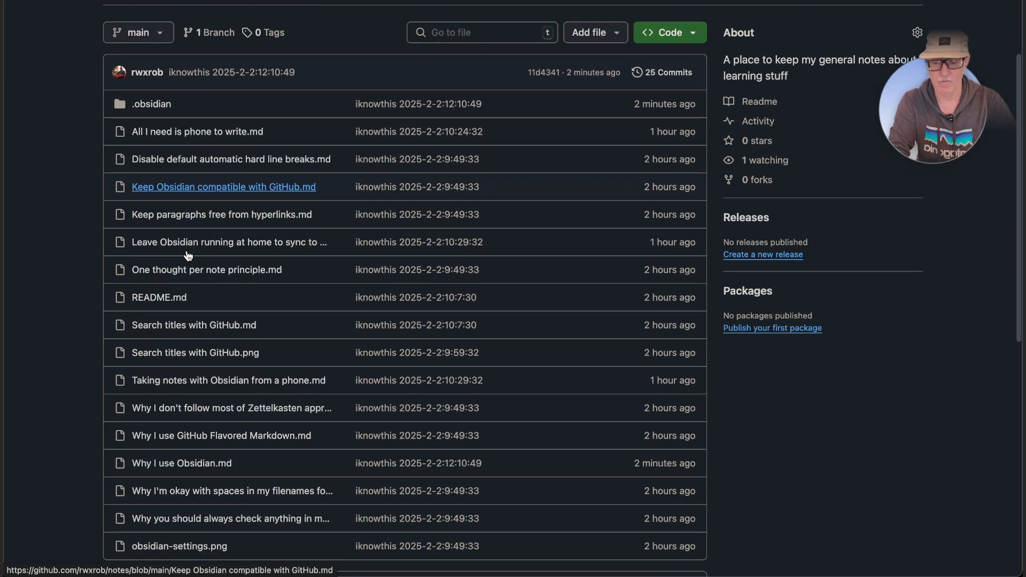
scroll(243, 332, "down", 1)
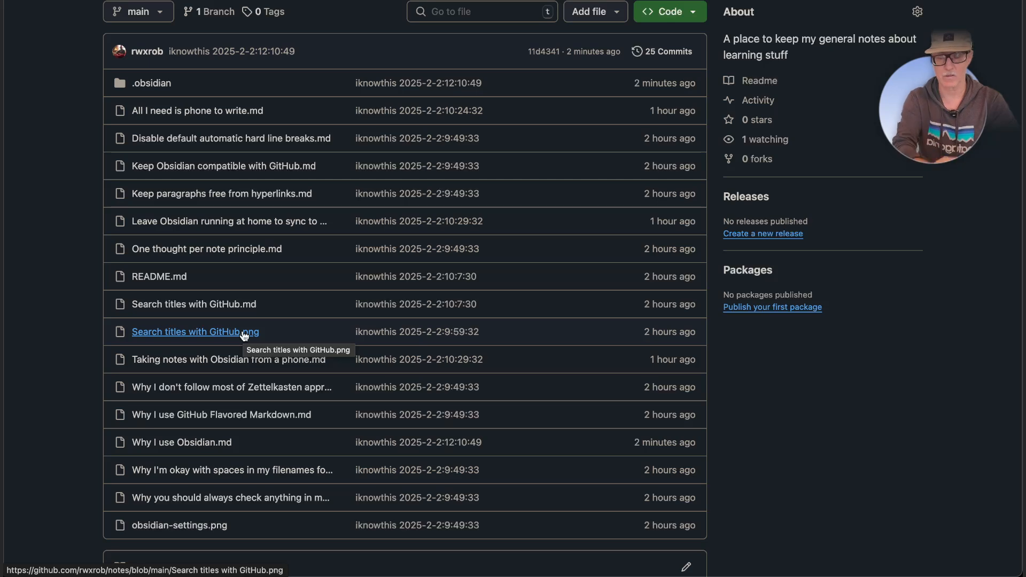
Step: Open README.md on GitHub and follow the note links to "Keep Obsidian compatible with GitHub"
left_click(159, 279)
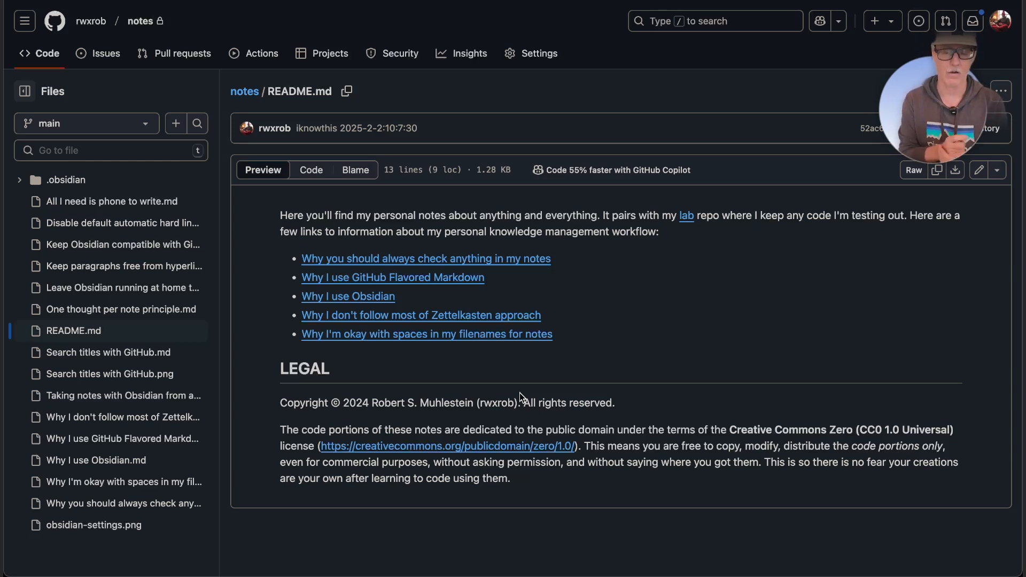
left_click(377, 277)
left_click(391, 300)
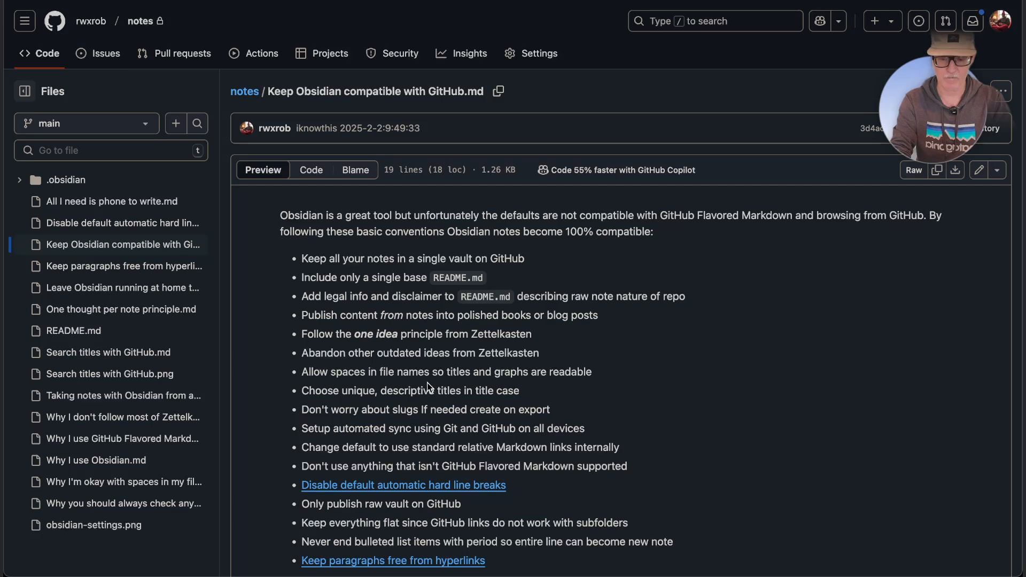
Step: Switch back to Obsidian and view the "Why I use Obsidian" note, followed by "Keep Obsidian compatible with GitHub"
key("super+Tab")
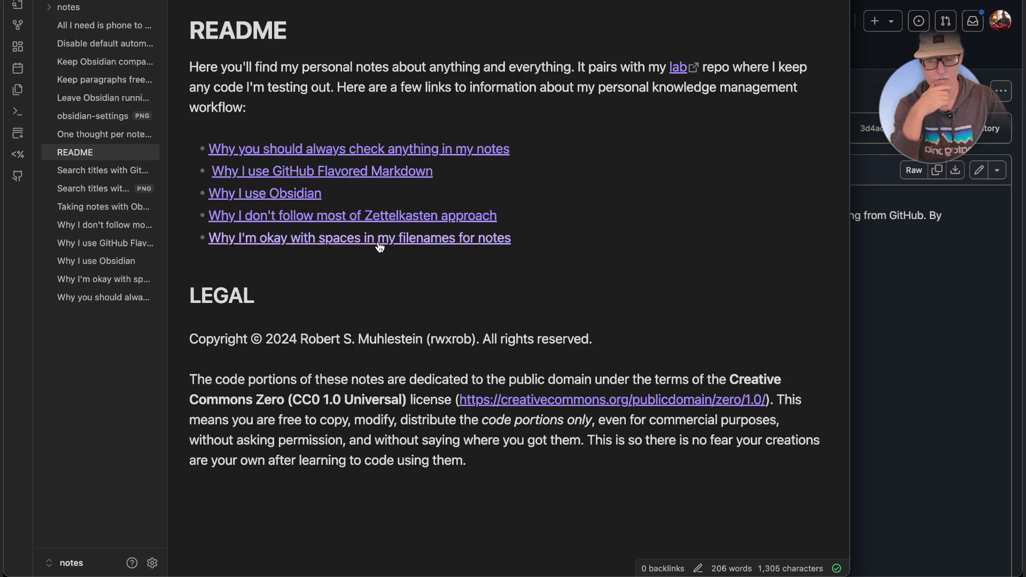
left_click(275, 194)
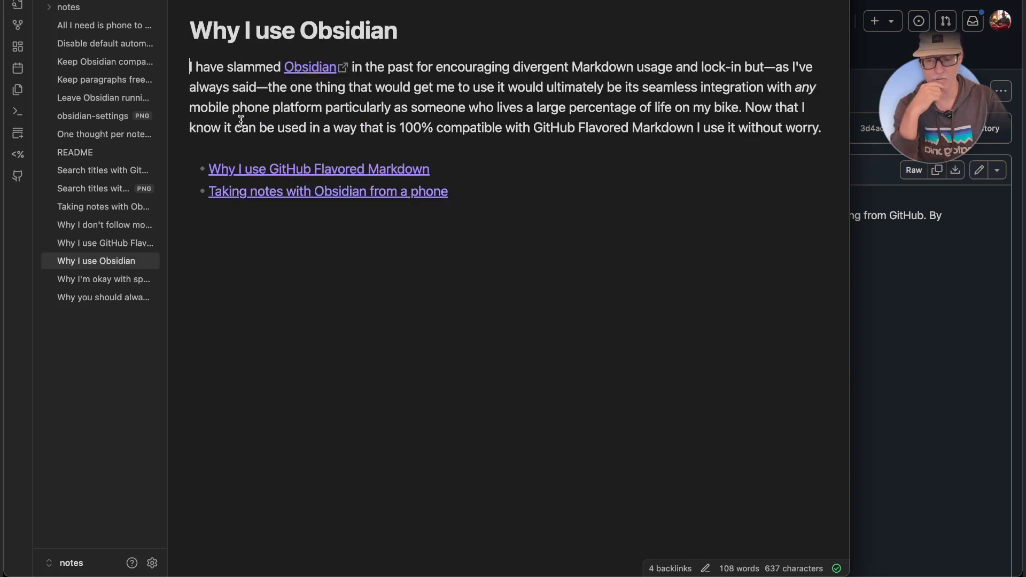
left_click(110, 61)
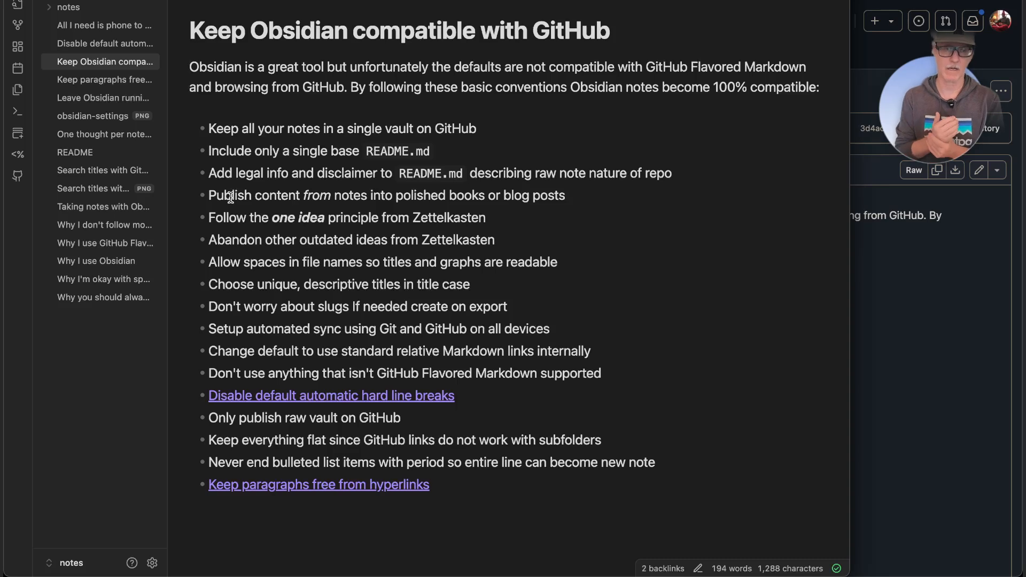
Step: Open the vault's graph view and examine how the notes around README are linked
left_click(14, 33)
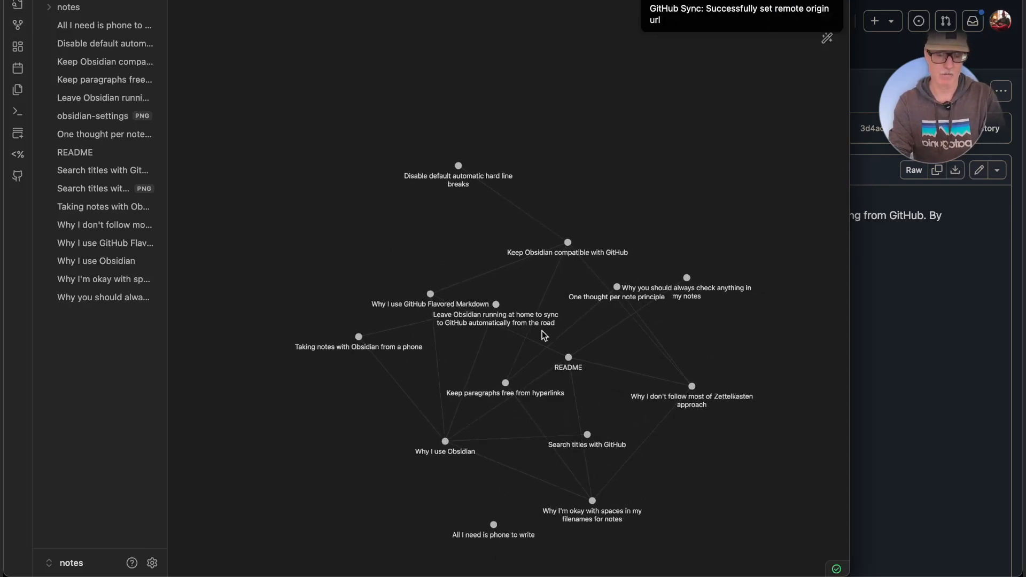
scroll(542, 332, "up", 5)
scroll(541, 332, "down", 5)
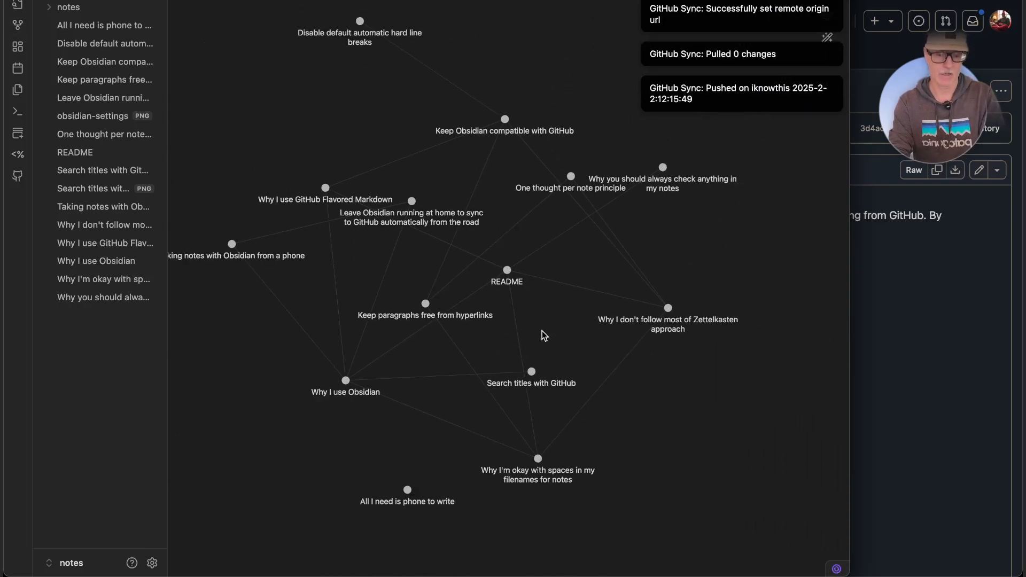
scroll(542, 331, "up", 3)
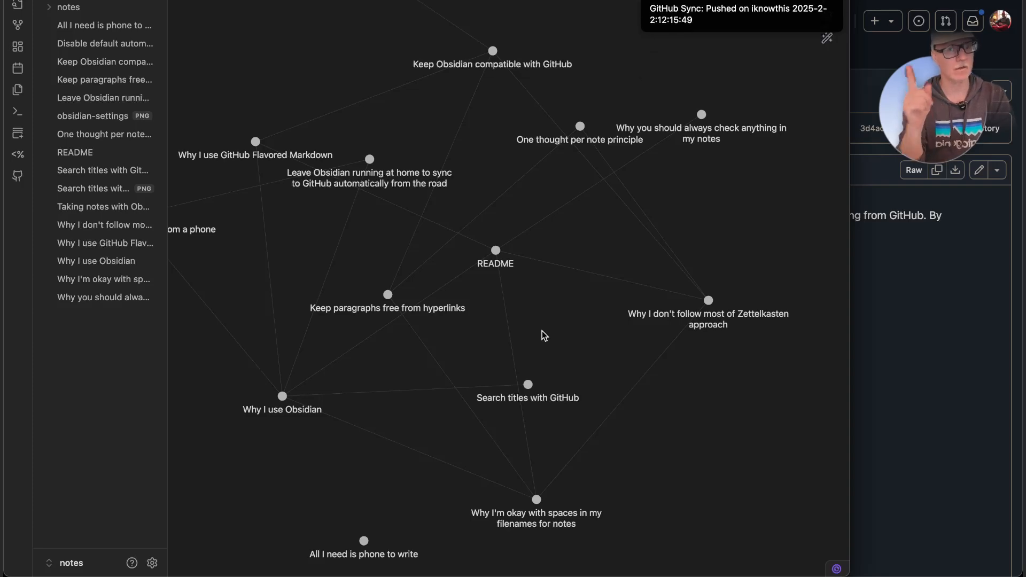
scroll(542, 331, "down", 2)
scroll(542, 332, "up", 3)
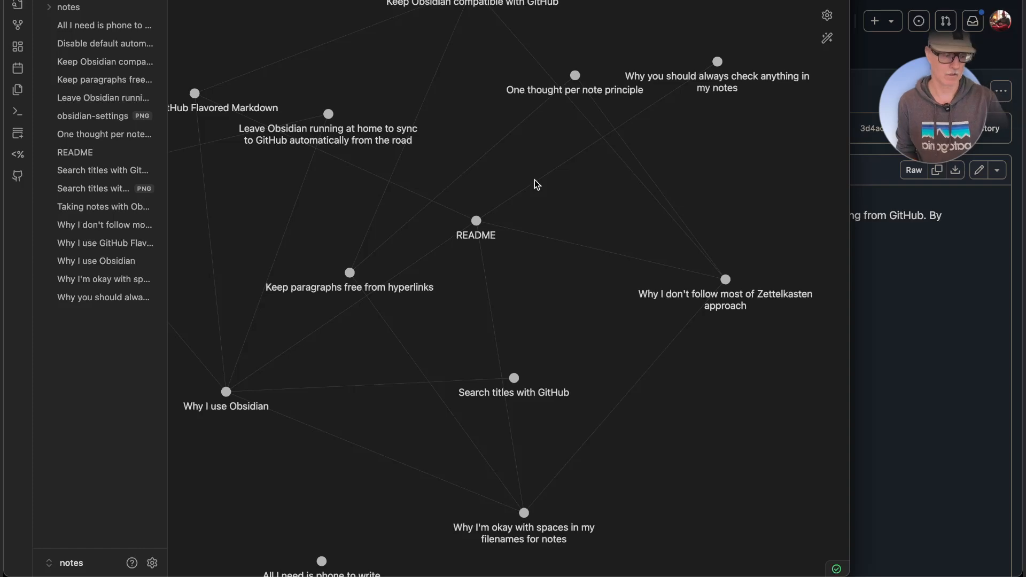
scroll(536, 236, "up", 10)
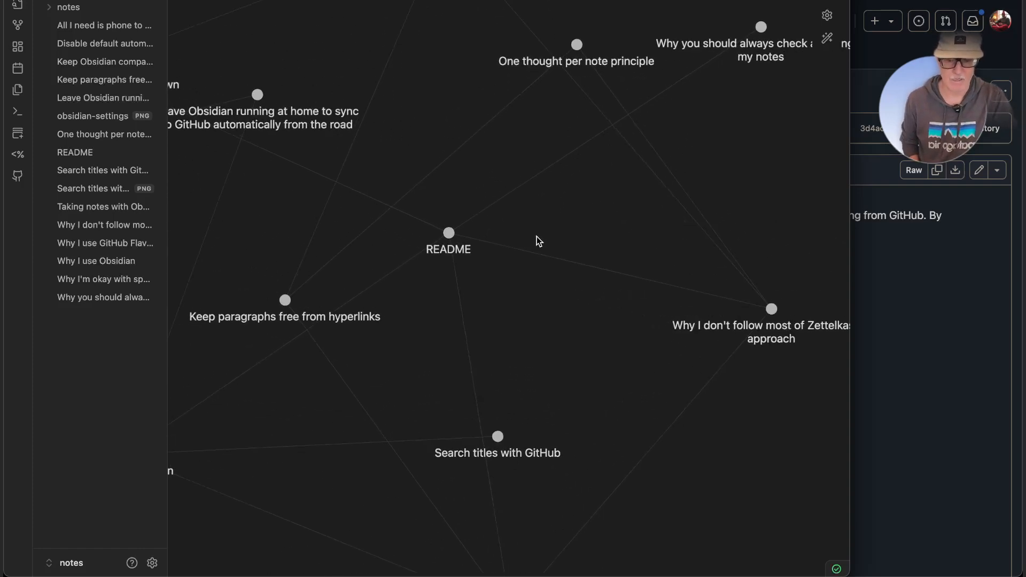
left_click_drag(524, 230, 650, 186)
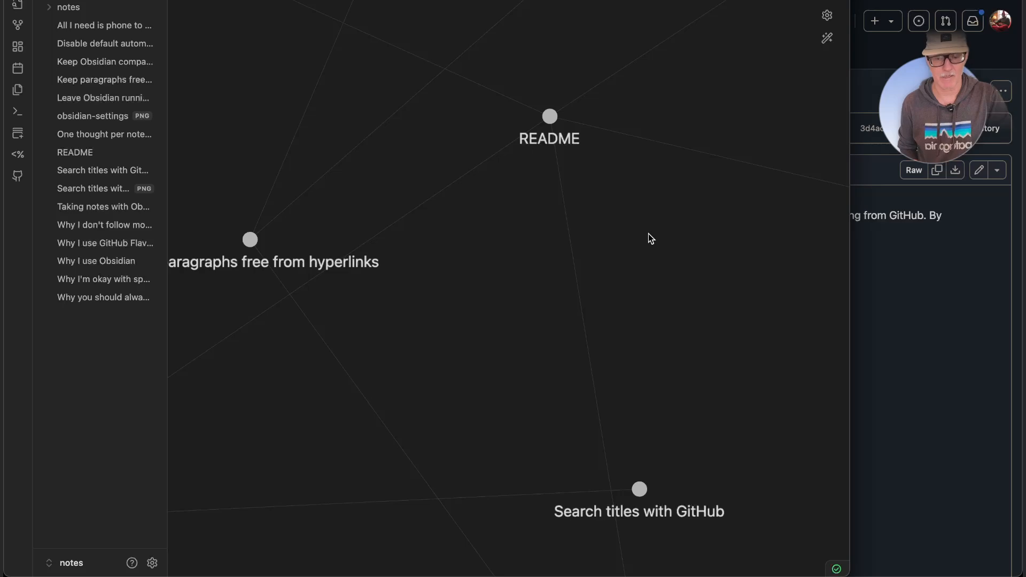
scroll(649, 234, "down", 10)
scroll(648, 233, "up", 1)
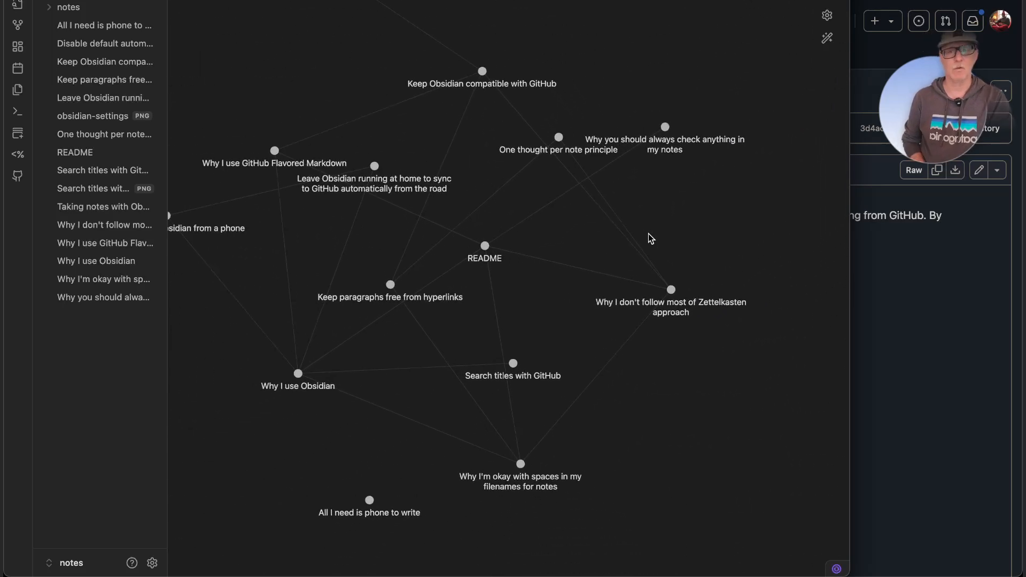
left_click_drag(488, 179, 531, 238)
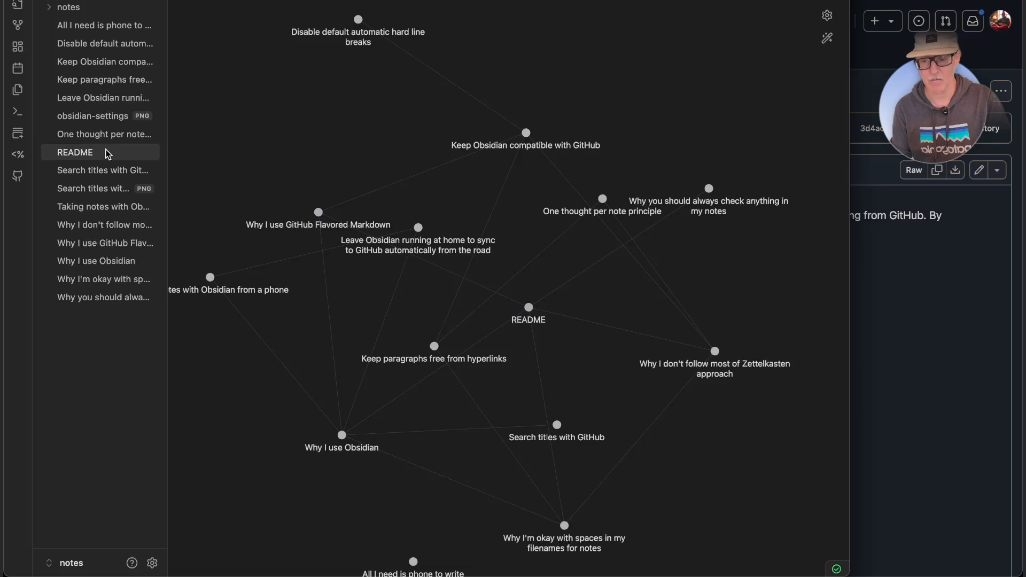
Step: Open "Keep Obsidian compatible with GitHub" and highlight the conventions on publishing content and the one idea principle
left_click(101, 60)
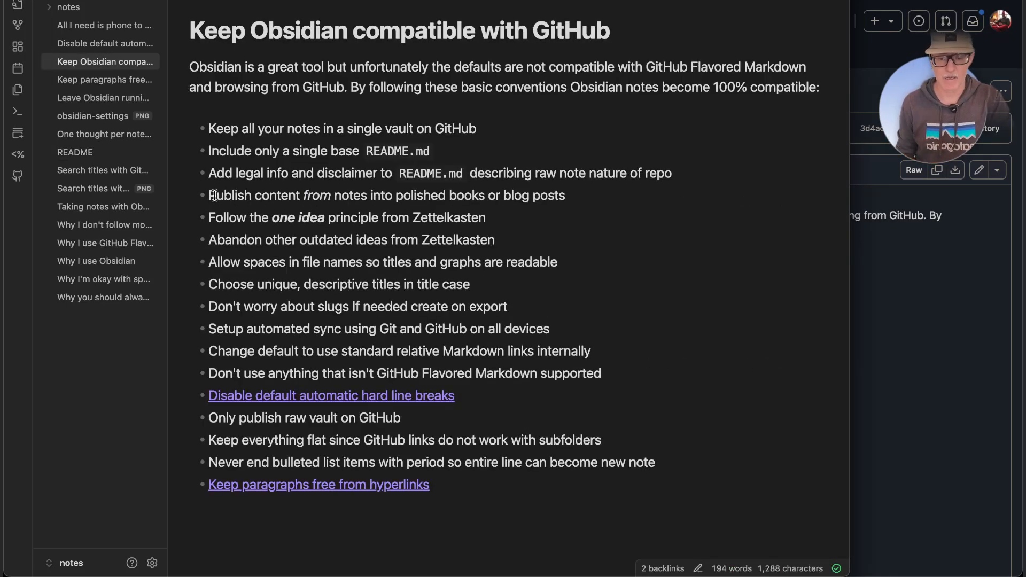
left_click_drag(217, 195, 545, 195)
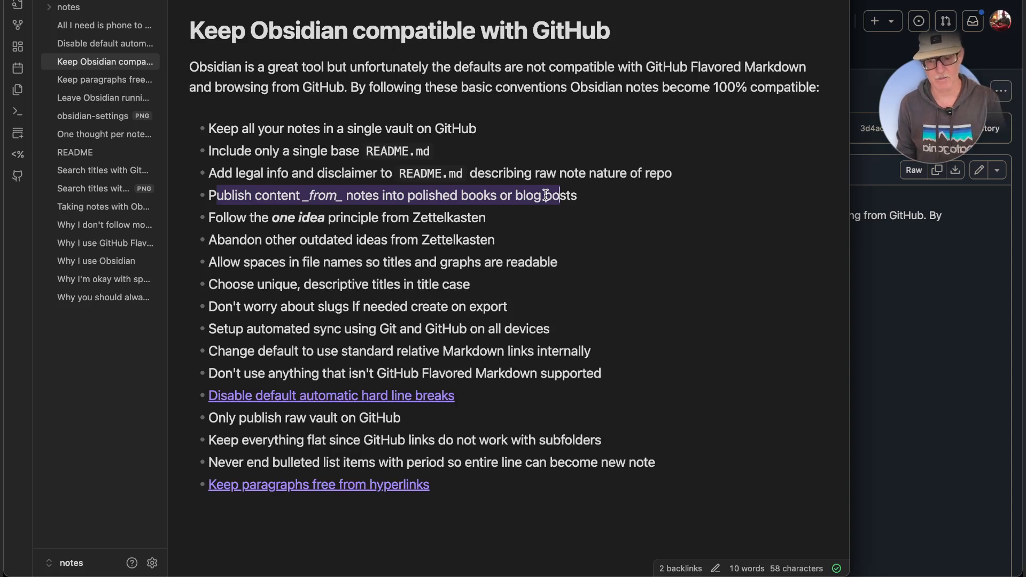
left_click_drag(211, 214, 501, 209)
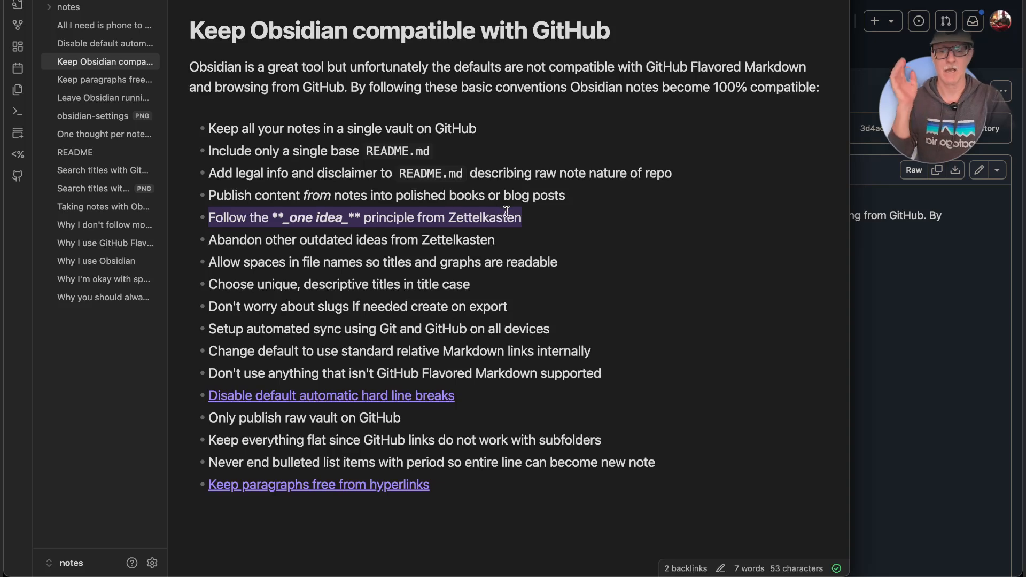
Step: Revisit the graph view, and follow the conventions note's link to "Keep paragraphs free from hyperlinks"
left_click(17, 23)
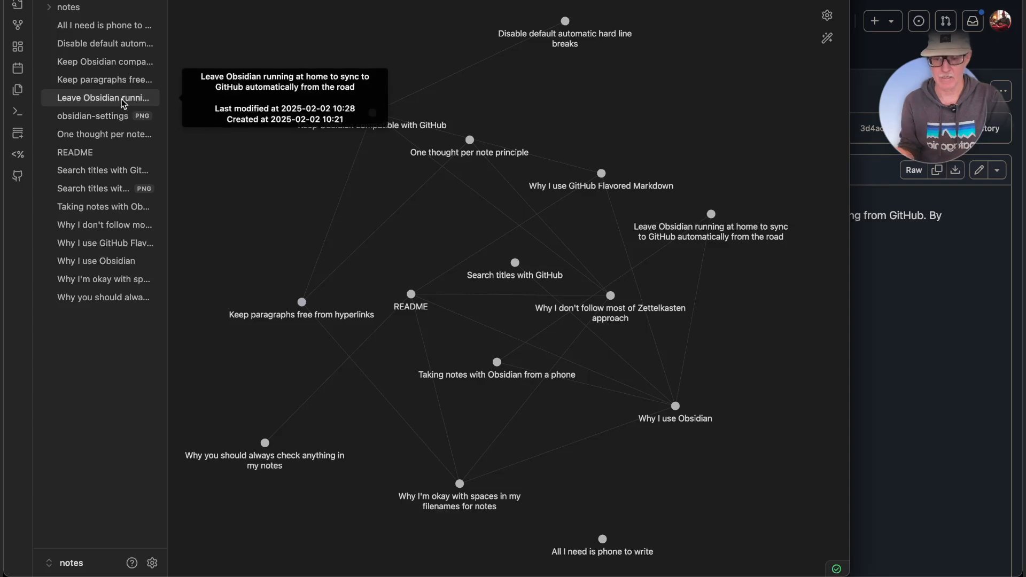
left_click(104, 61)
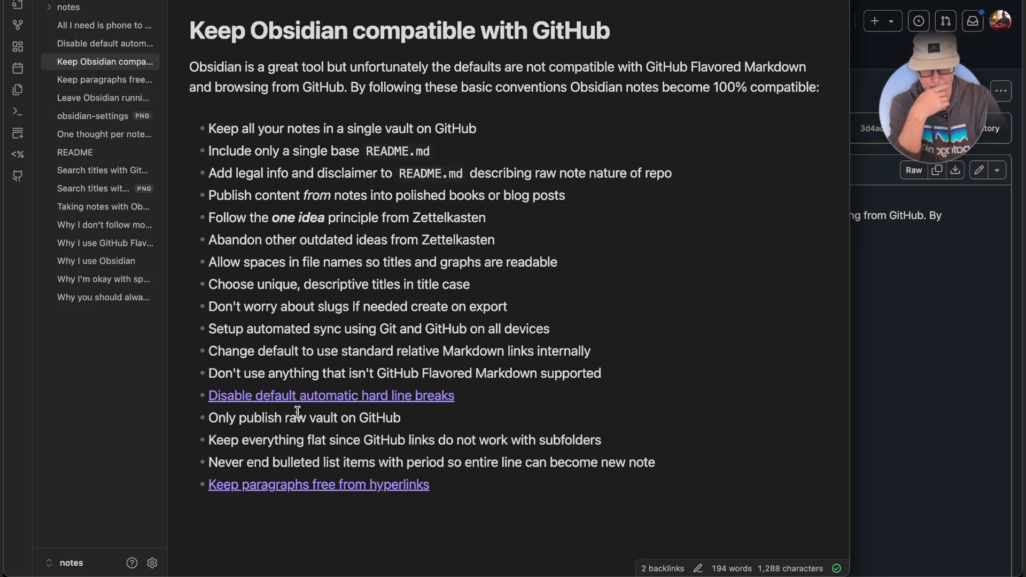
left_click(302, 485)
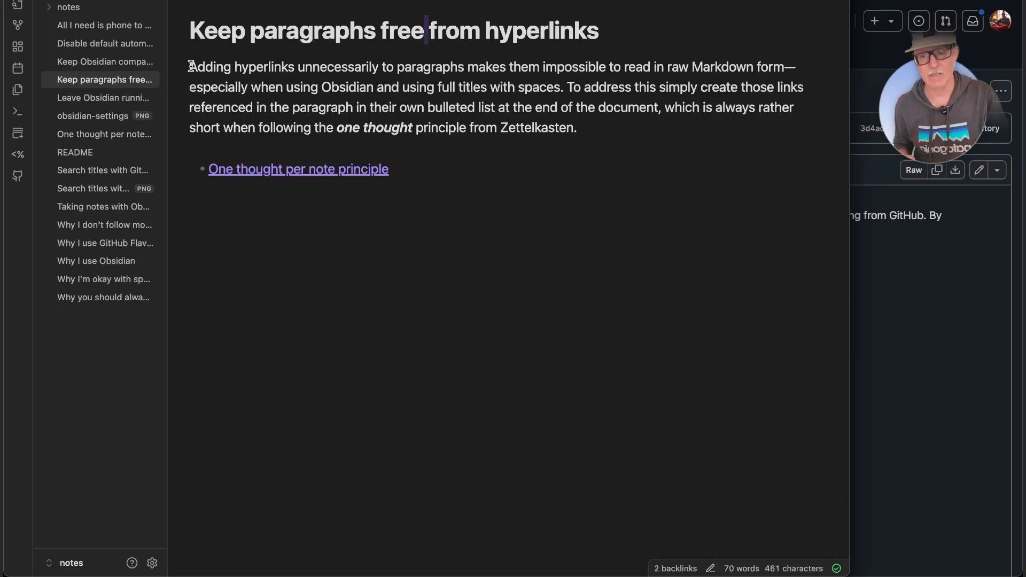
Step: Switch to GitHub in Chrome, check the "Keep paragraphs free from hyperlinks" link, and return to the conventions page
mouse_move(94, 64)
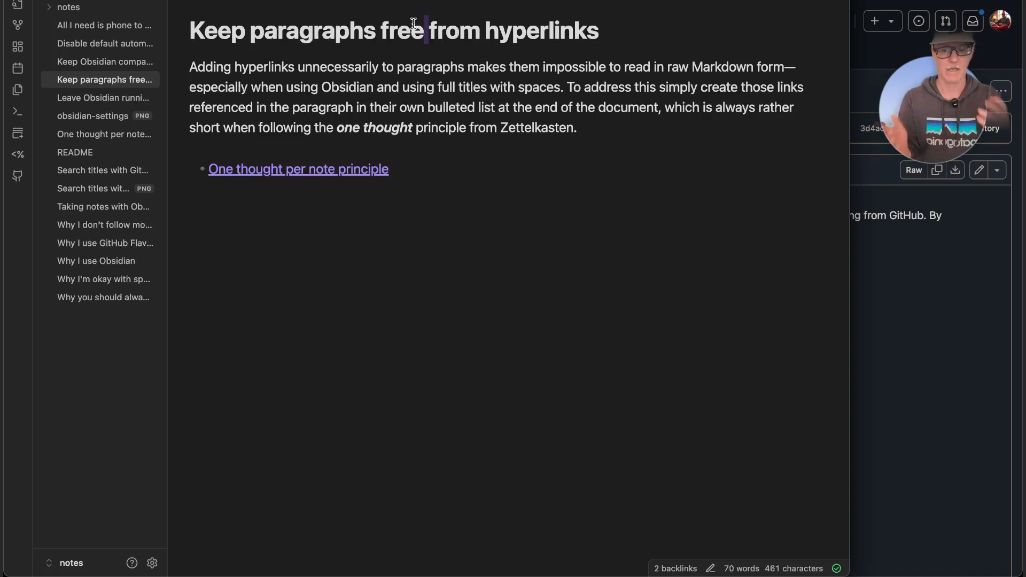
key("super+Tab")
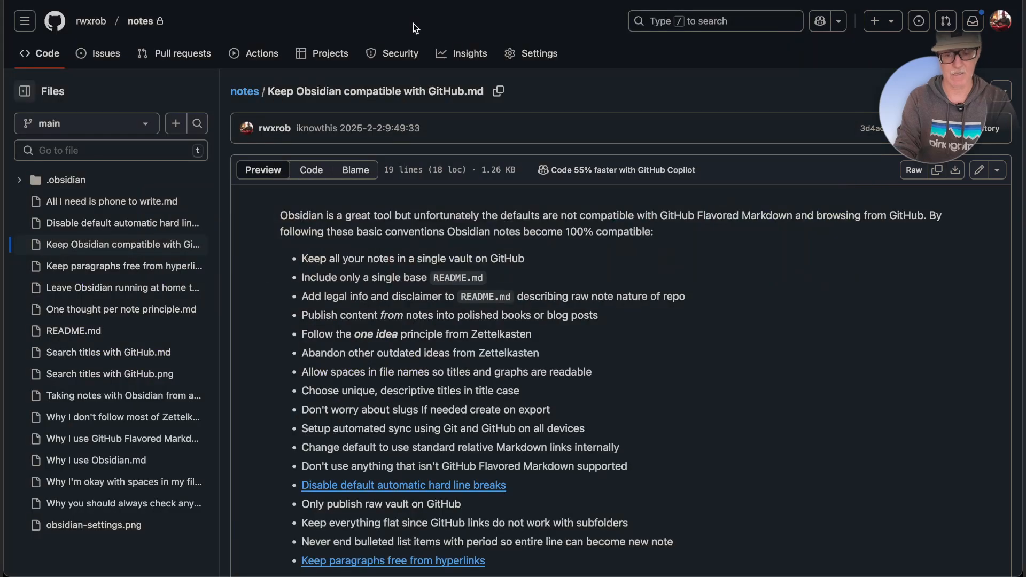
scroll(459, 494, "down", 2)
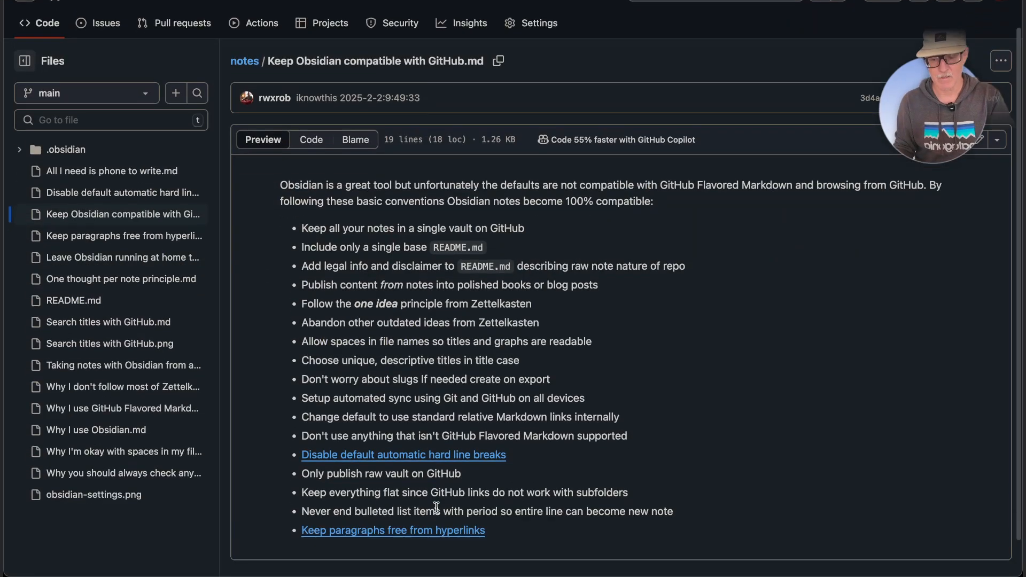
left_click(428, 494)
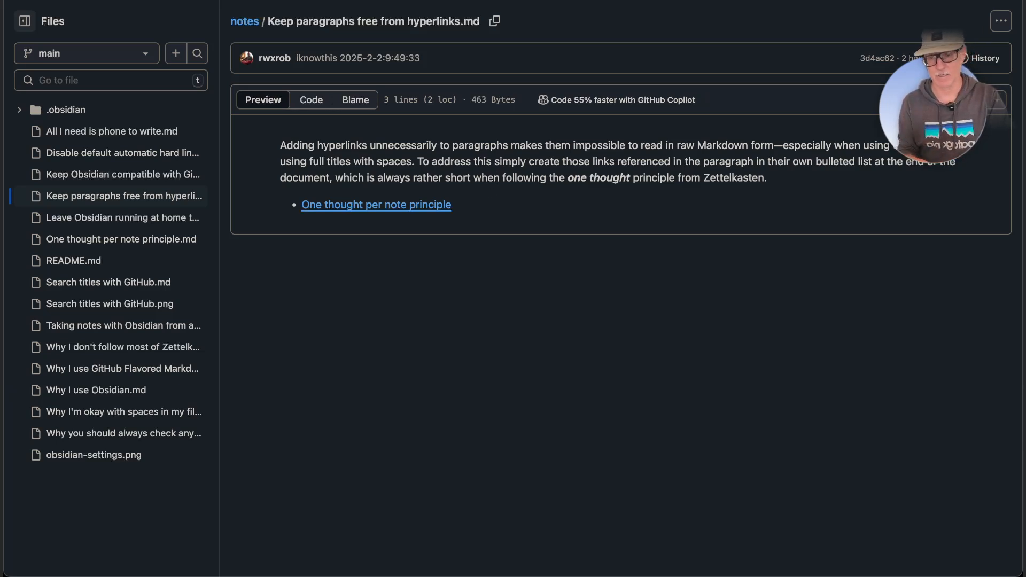
left_click(16, 0)
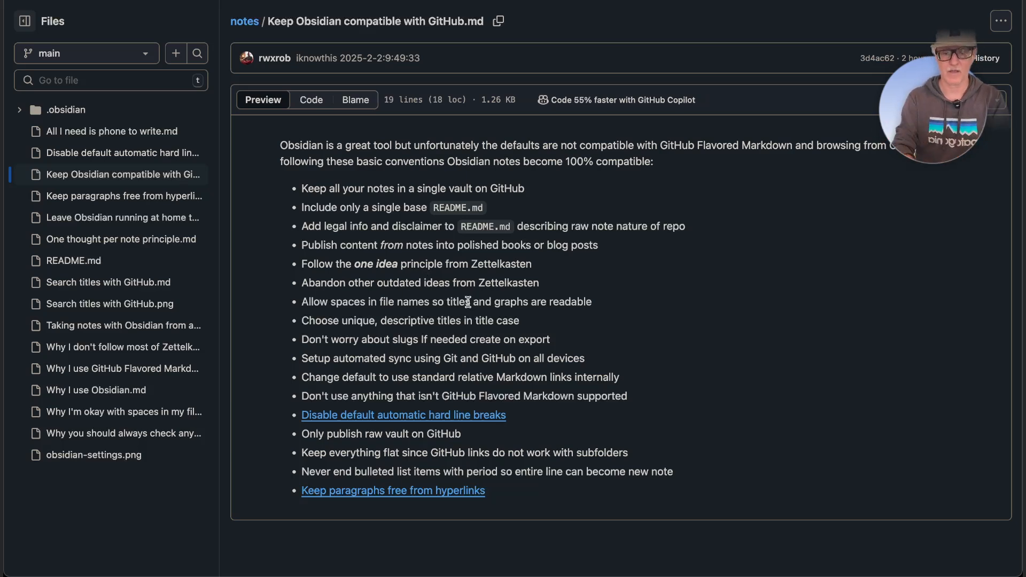
Step: Switch back to Obsidian and try to dismiss the page preview covering the "Keep paragraphs free from hyperlinks" note
key("super+Tab")
left_click(557, 273)
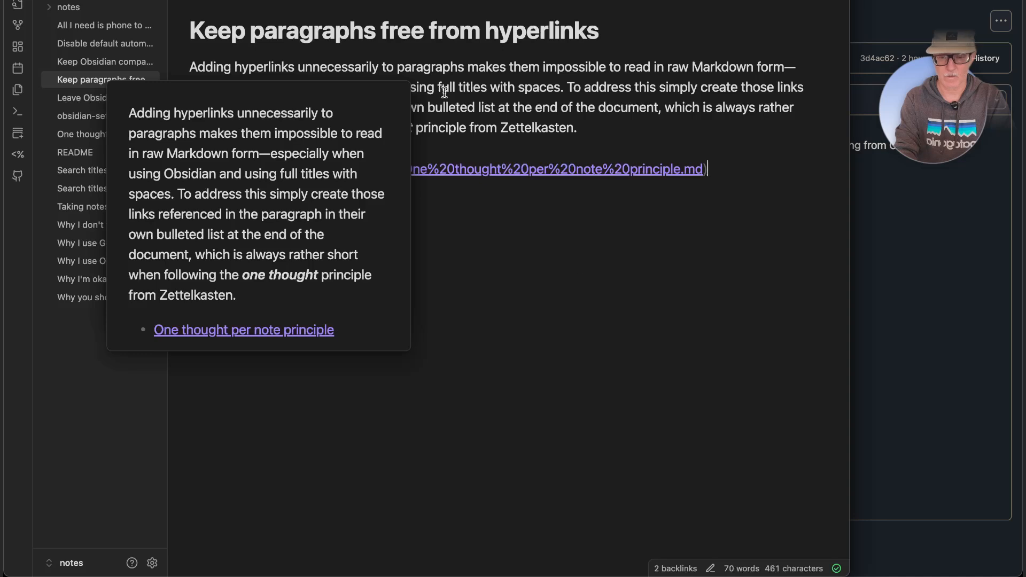
left_click(476, 82)
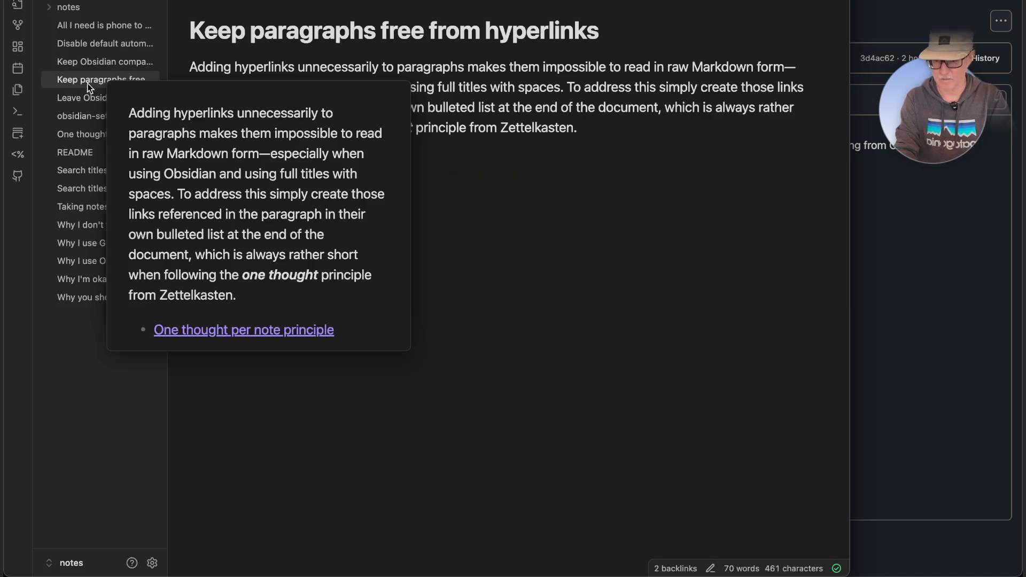
left_click(628, 341)
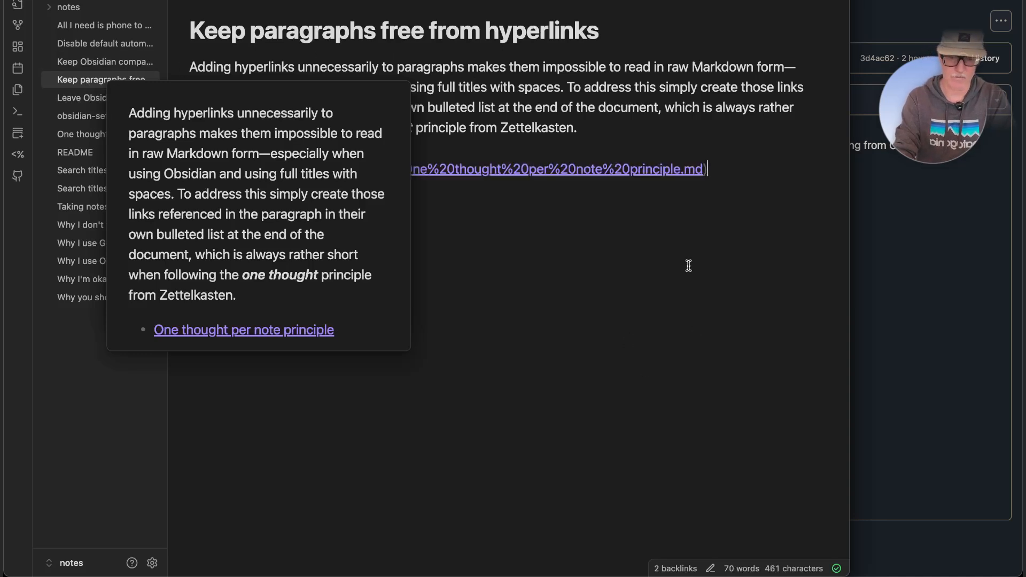
left_click(682, 97)
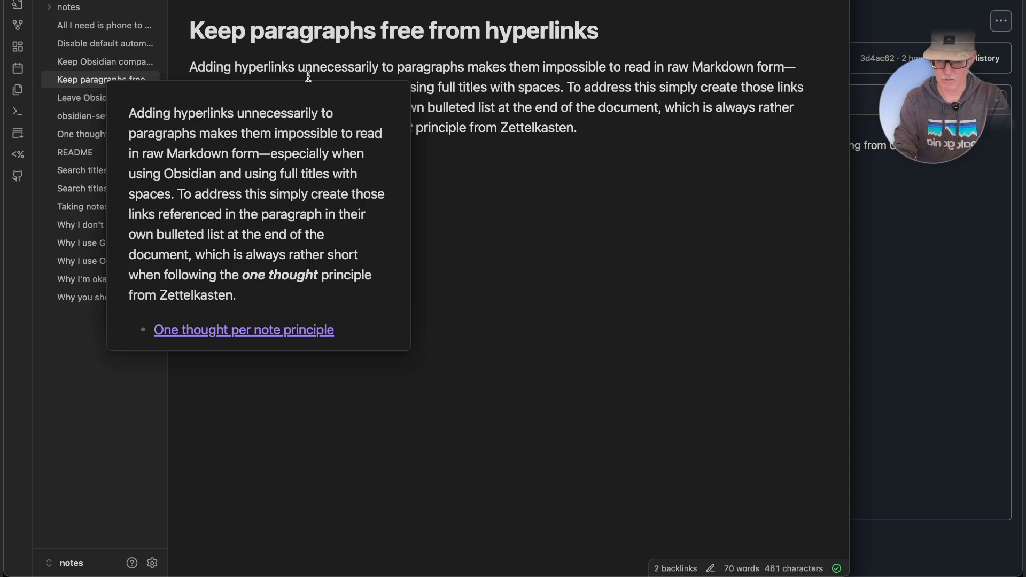
left_click_drag(190, 31, 402, 16)
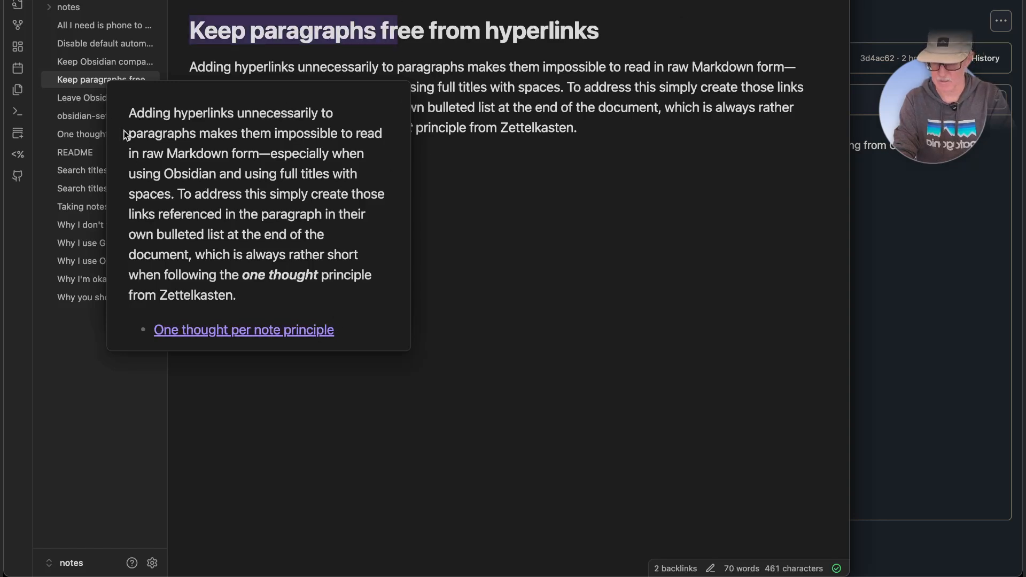
Step: Return to the "Keep Obsidian compatible with GitHub" note and close the page preview covering it
left_click(83, 97)
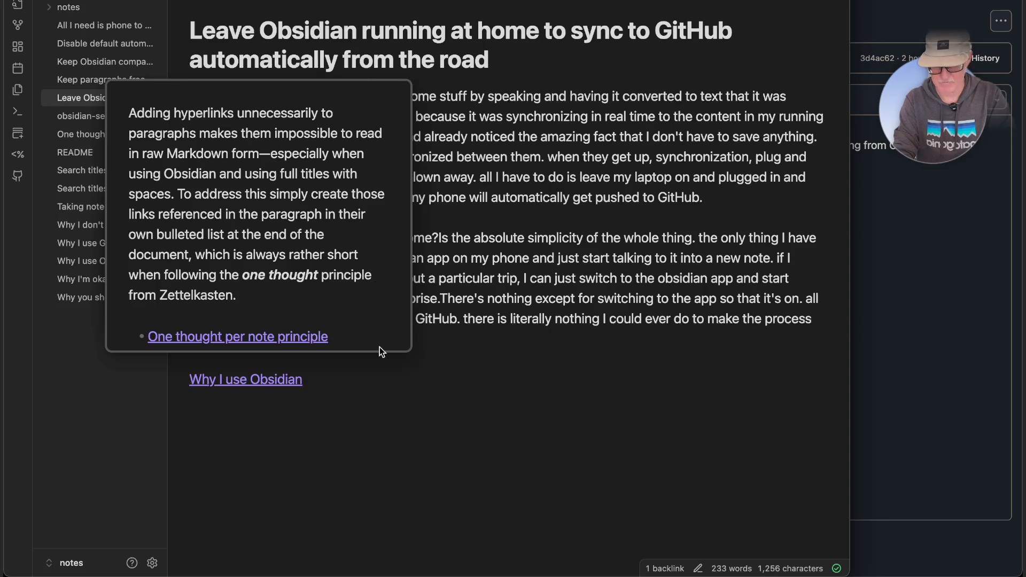
left_click(567, 422)
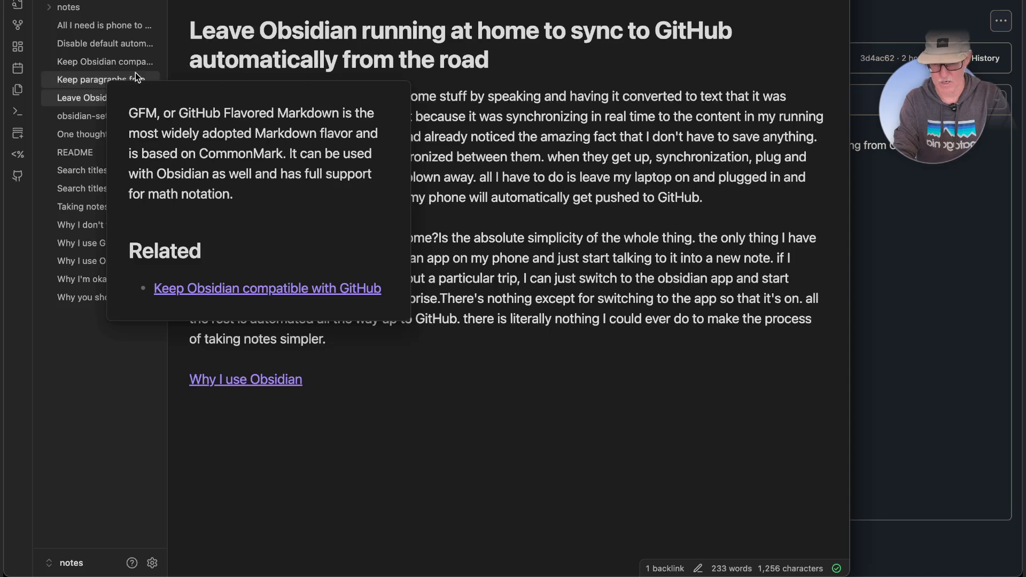
left_click(99, 64)
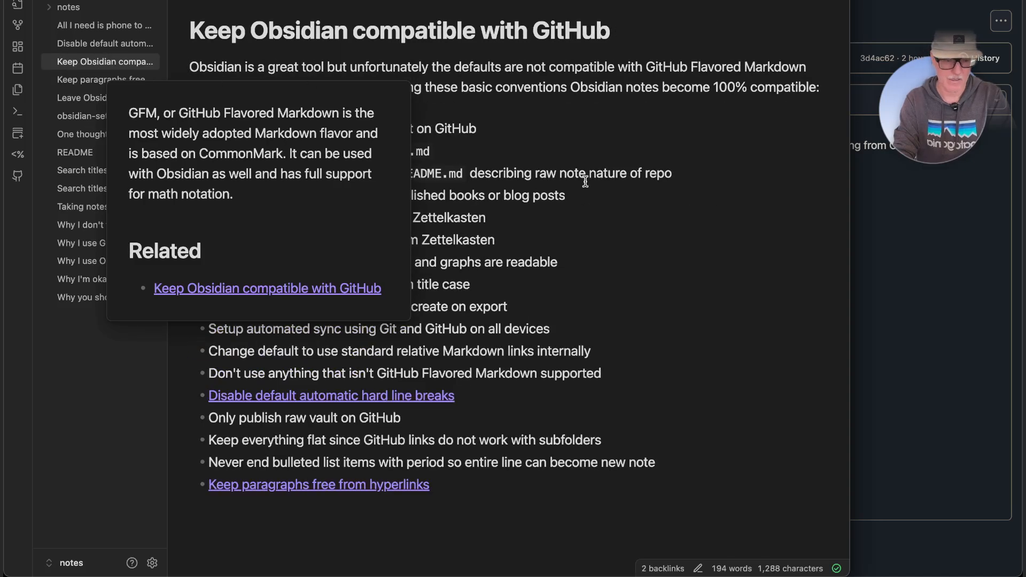
key("super+alt+Left")
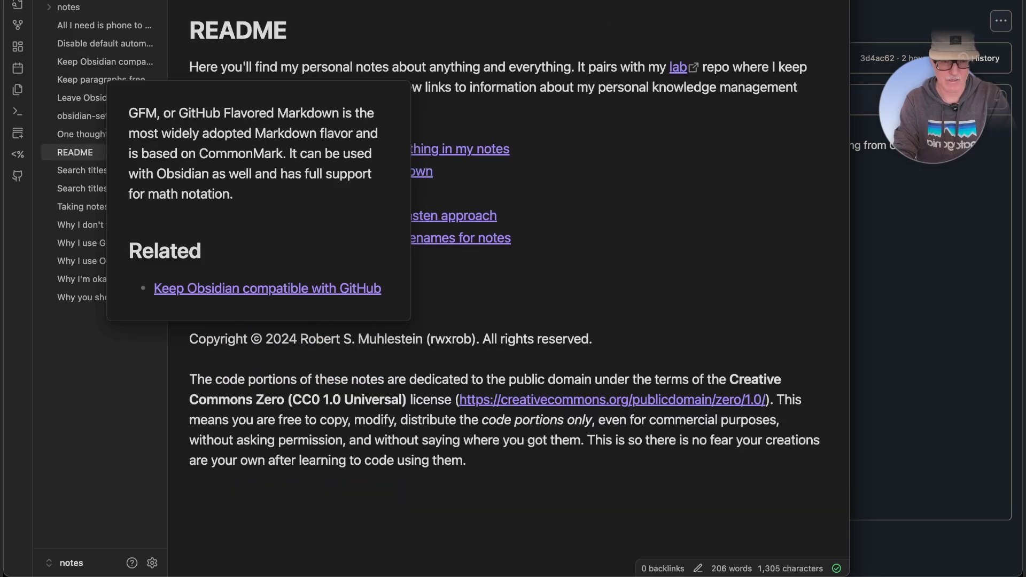
key("super+alt+Right")
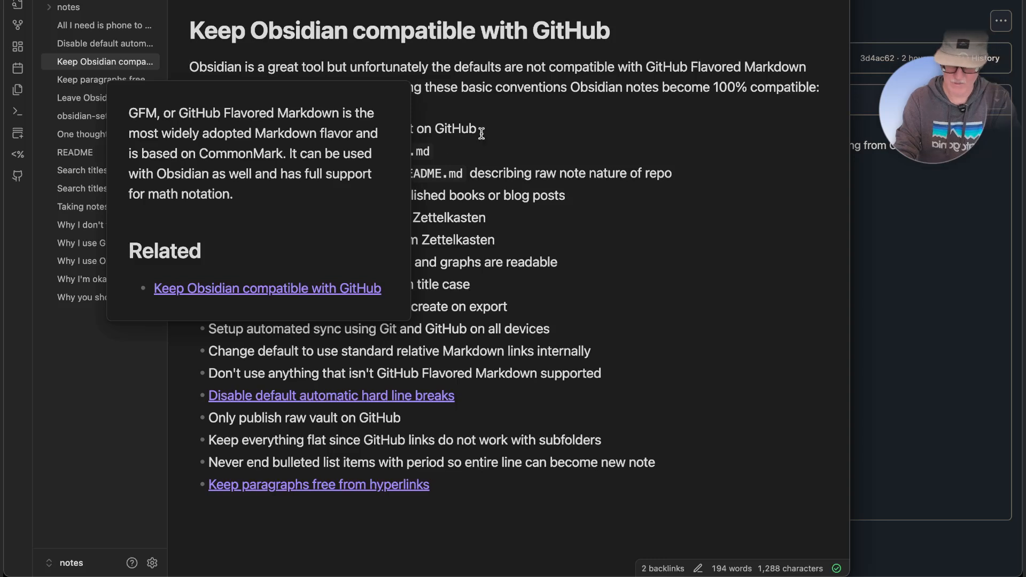
left_click(373, 208)
key("Escape")
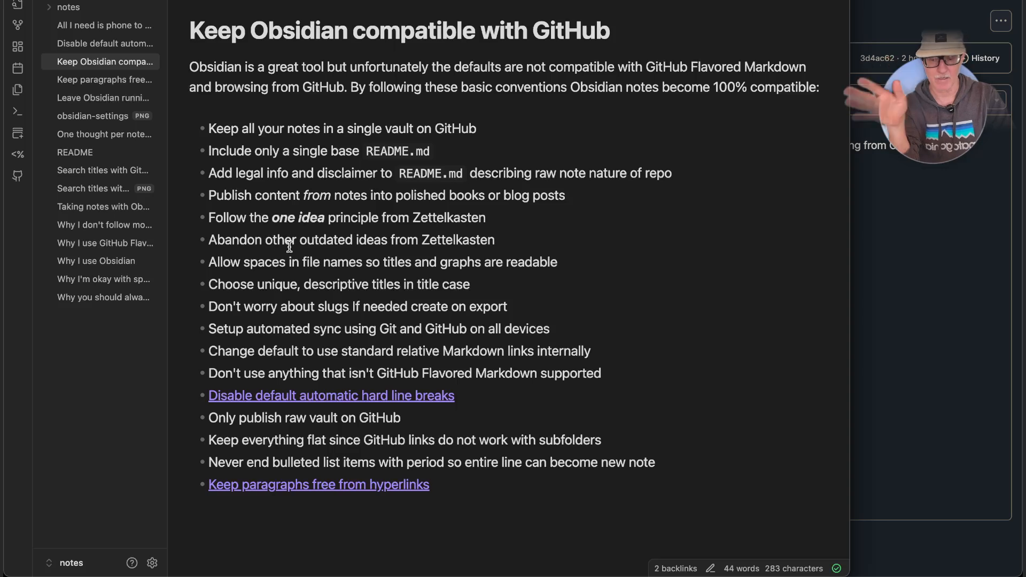
Step: Highlight the convention on outdated Zettelkasten ideas, read "Why I don't follow most of Zettelkasten approach", and follow its link back to the conventions
triple_click(317, 242)
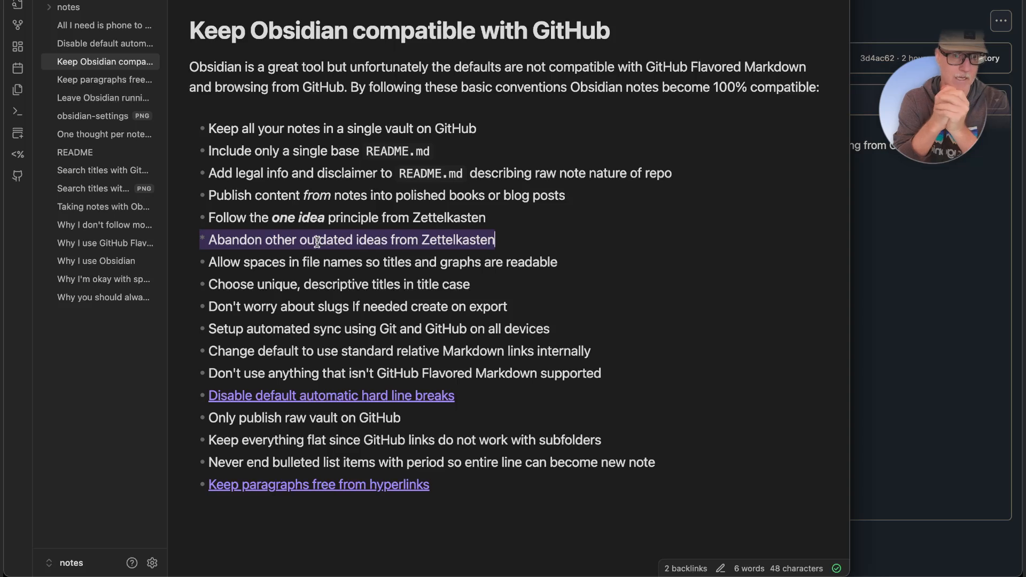
left_click(414, 262)
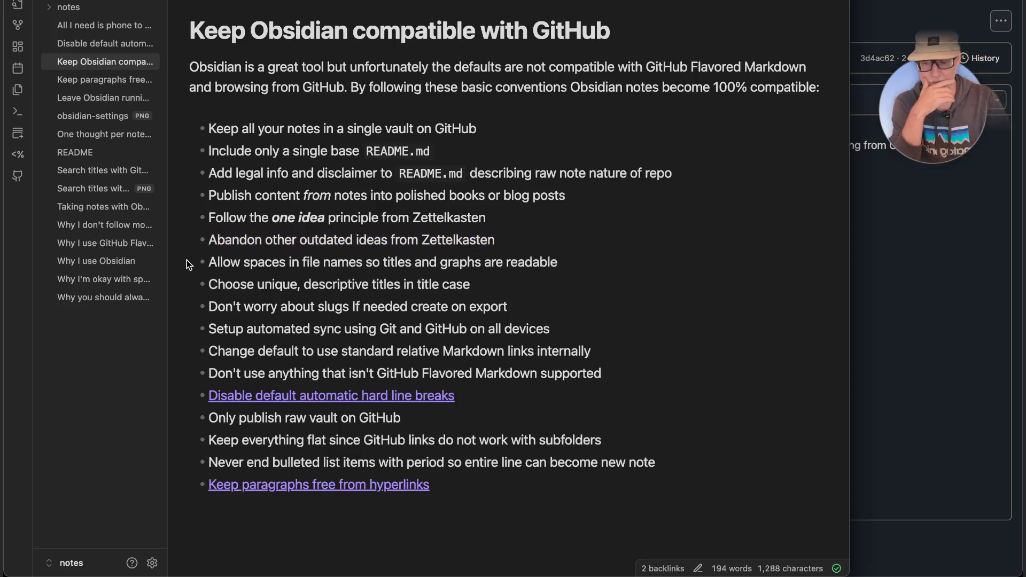
left_click(110, 228)
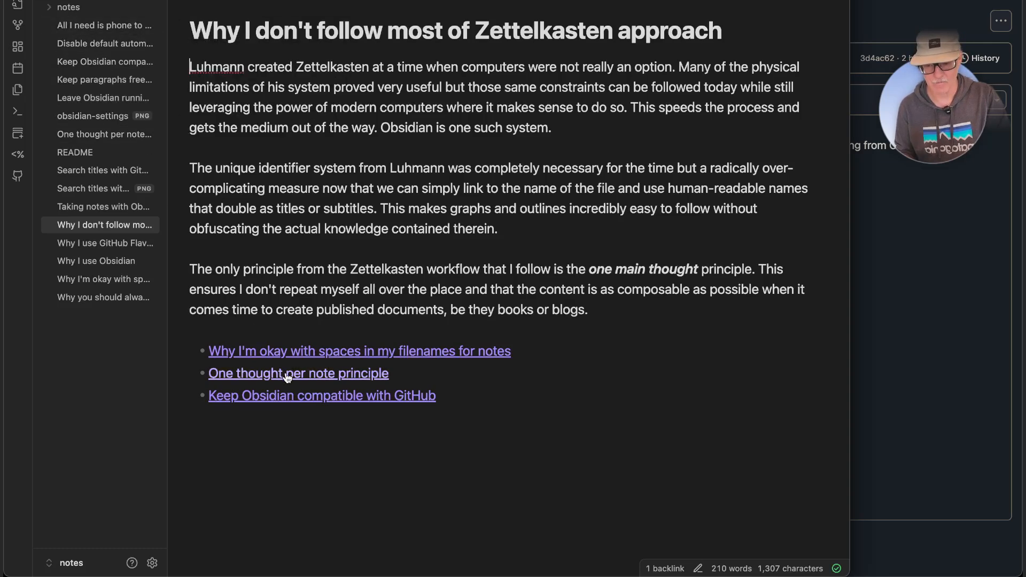
left_click(357, 397)
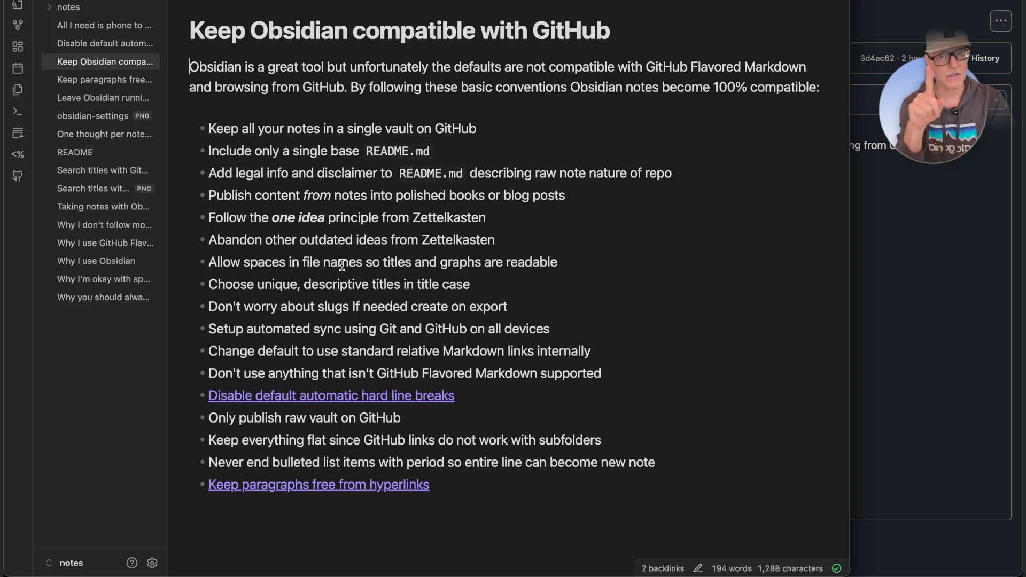
Step: Examine the note titles in the graph view, and highlight the convention on allowing spaces in file names in the conventions note
left_click(18, 7)
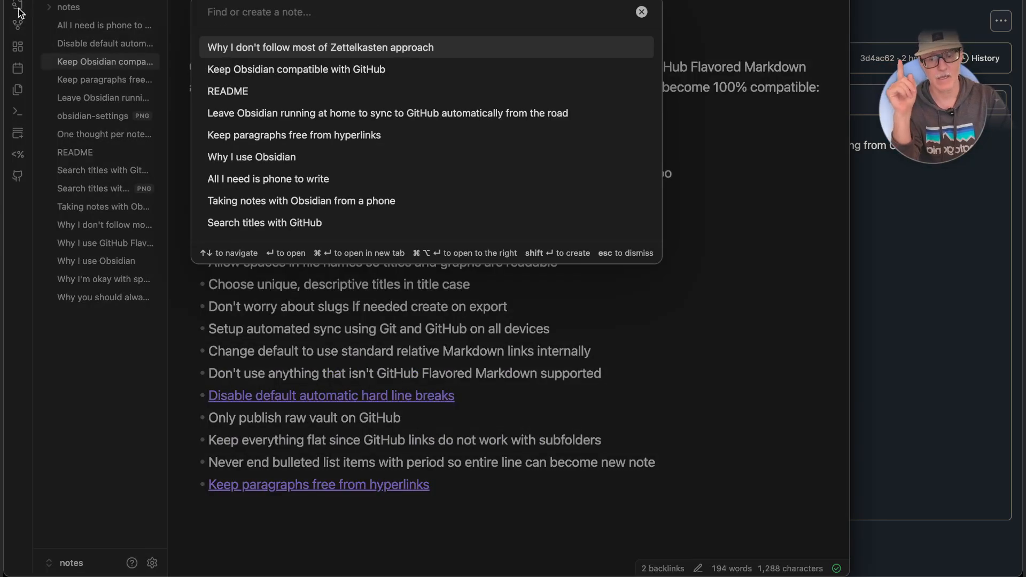
key("Escape")
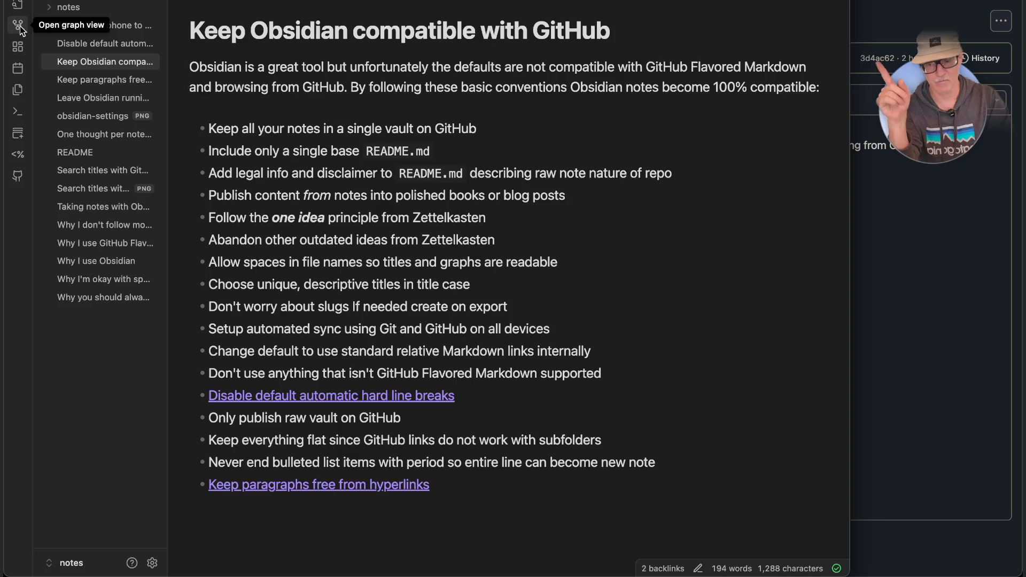
left_click(20, 28)
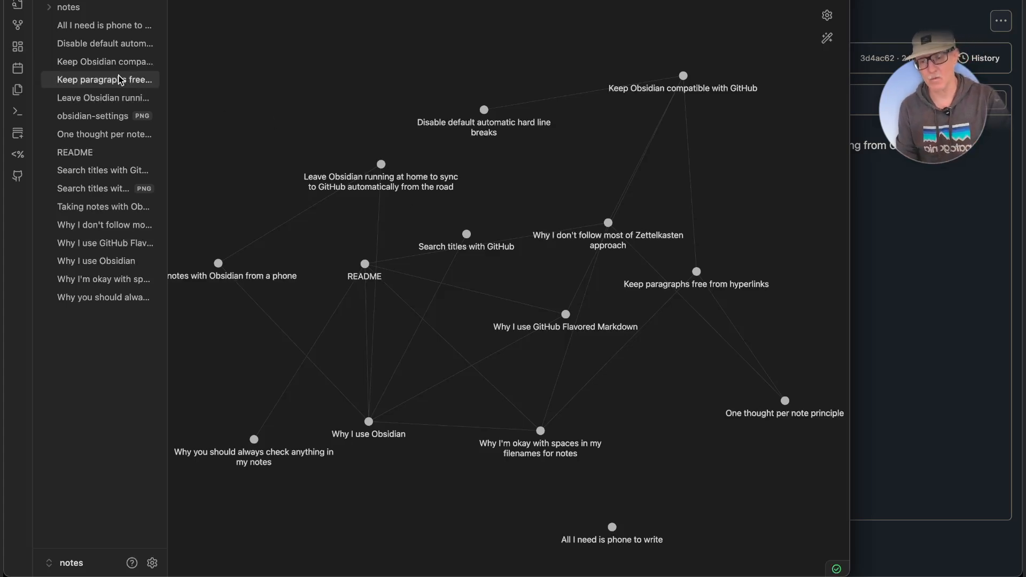
left_click(108, 58)
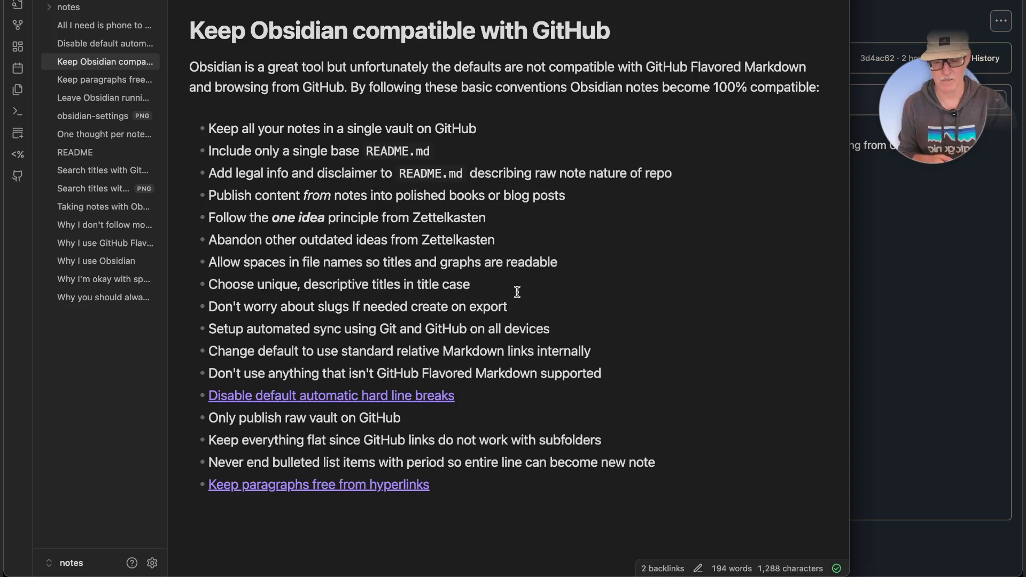
triple_click(402, 263)
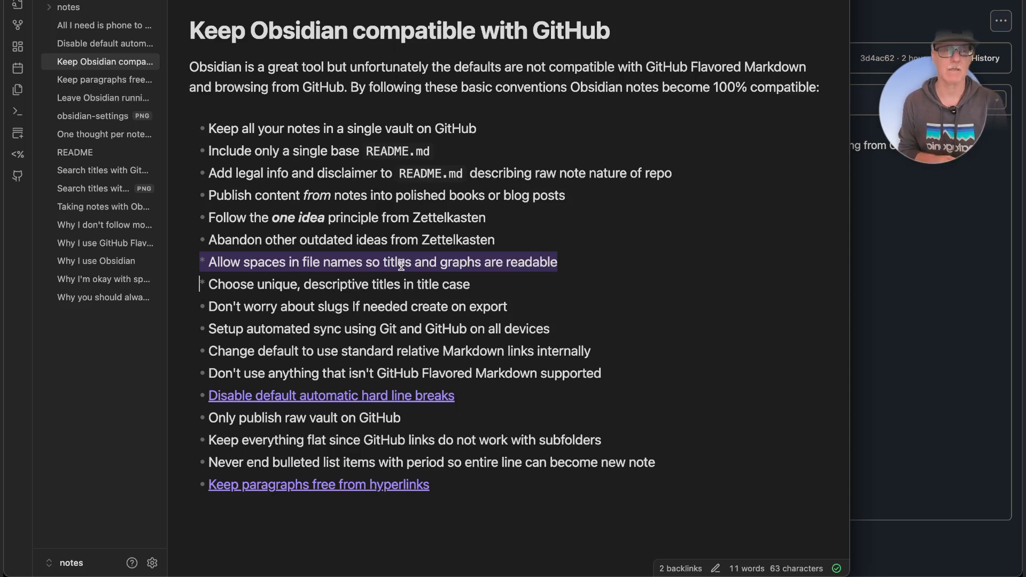
Step: Switch to the terminal and list the files in the notes directory
key("super+Tab")
key("super+Tab")
key("super+Tab")
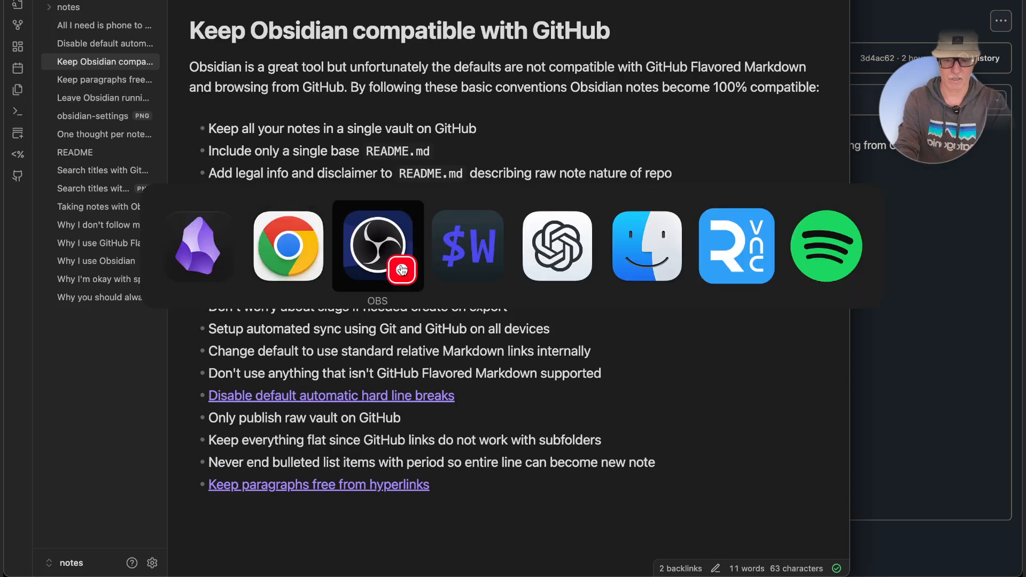
type("ls")
key("Return")
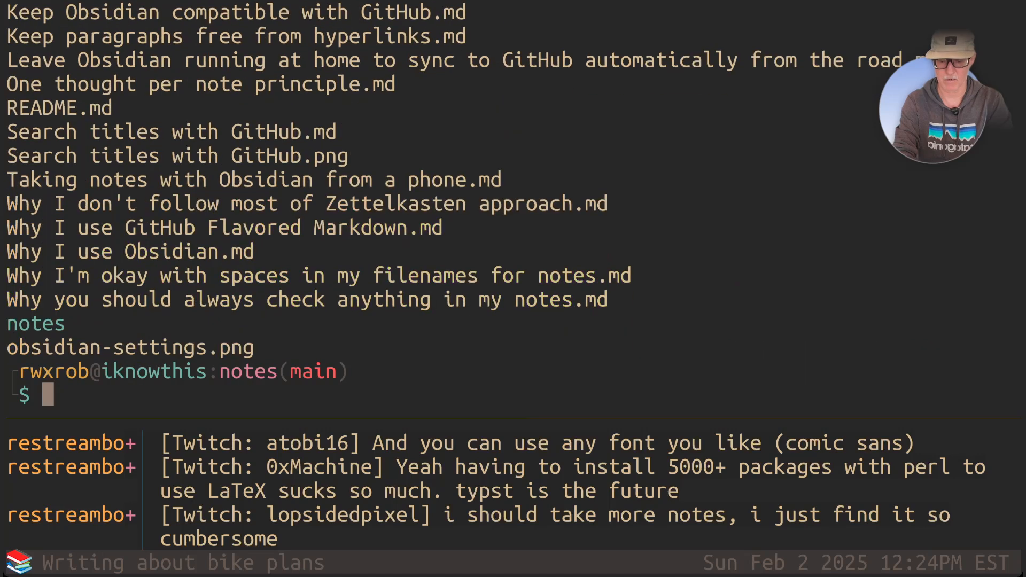
type("pwd")
key("Return")
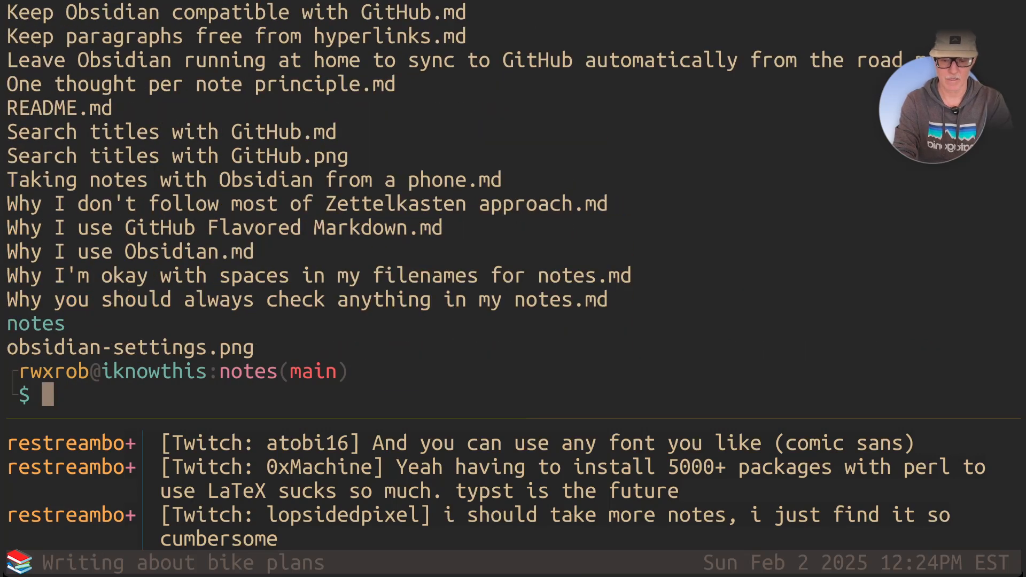
type("jkdf")
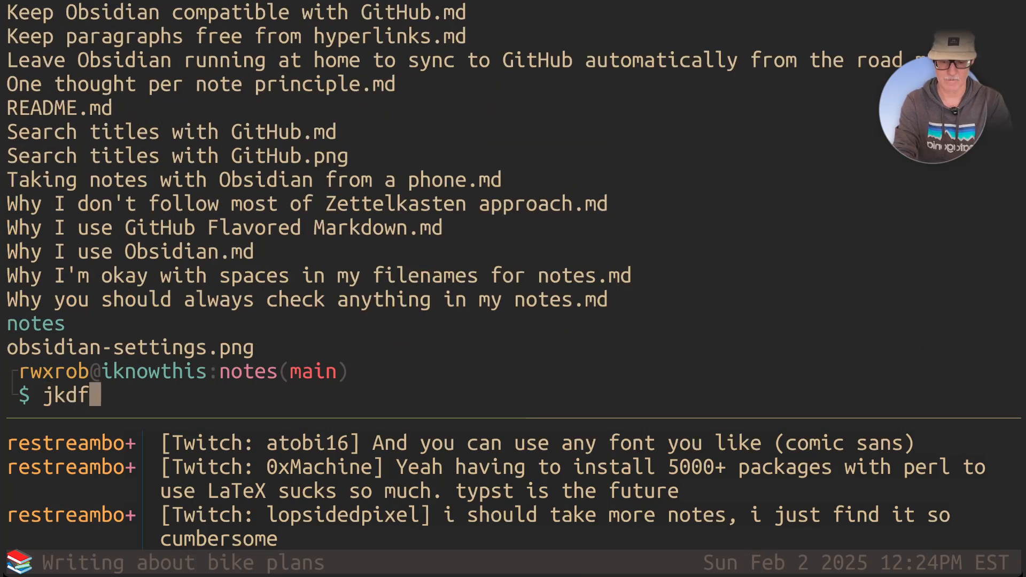
key("BackSpace")
key("BackSpace")
key("BackSpace")
key("BackSpace")
type("ls")
key("BackSpace")
key("BackSpace")
type("jkdf")
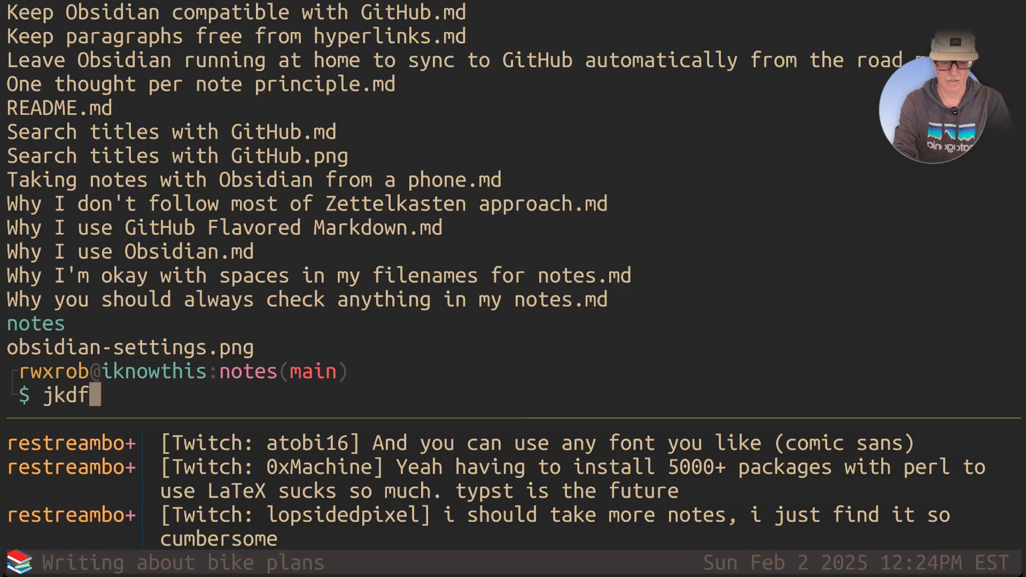
key("BackSpace")
key("BackSpace")
key("BackSpace")
key("BackSpace")
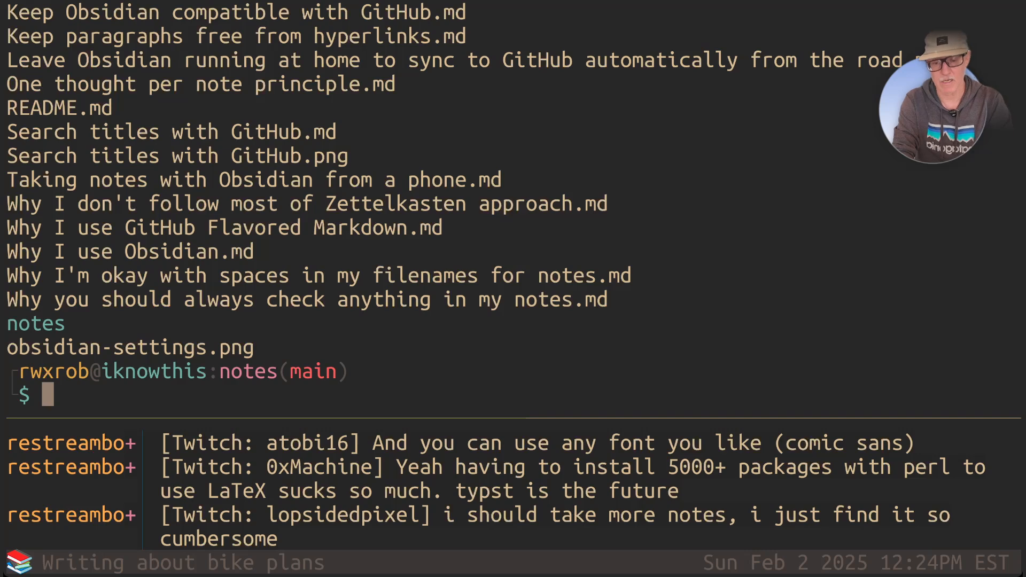
Step: Open "Why I don't follow most of Zettelkasten approach.md" in vi, using shell completion to fill in the escaped file name
type("vi W")
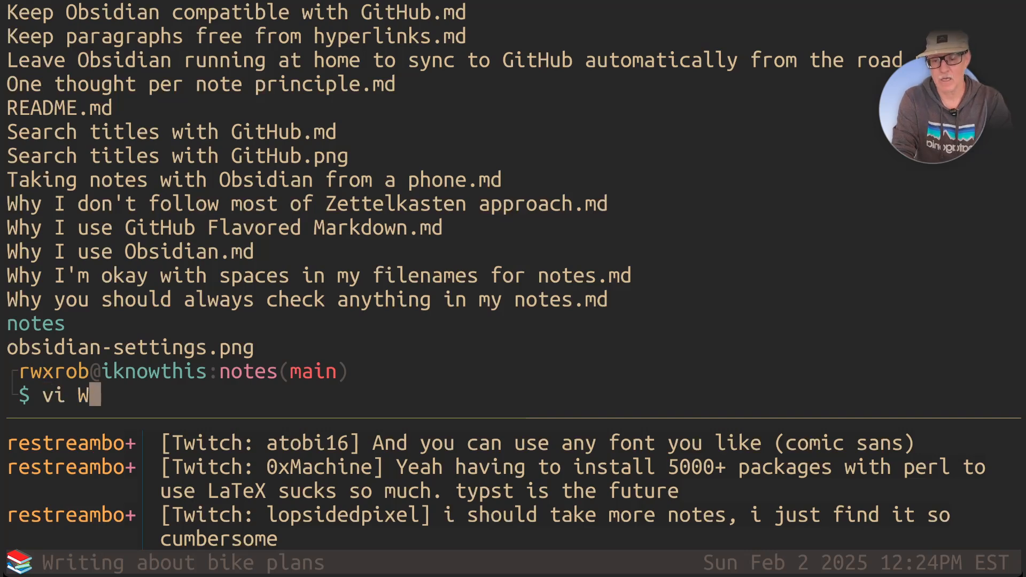
type("hy\\ I")
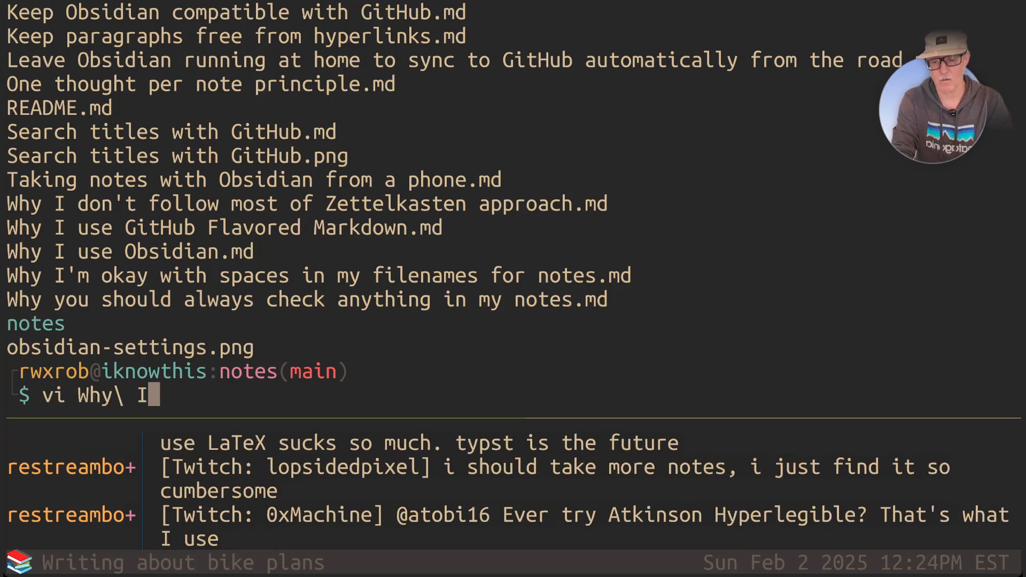
key("BackSpace")
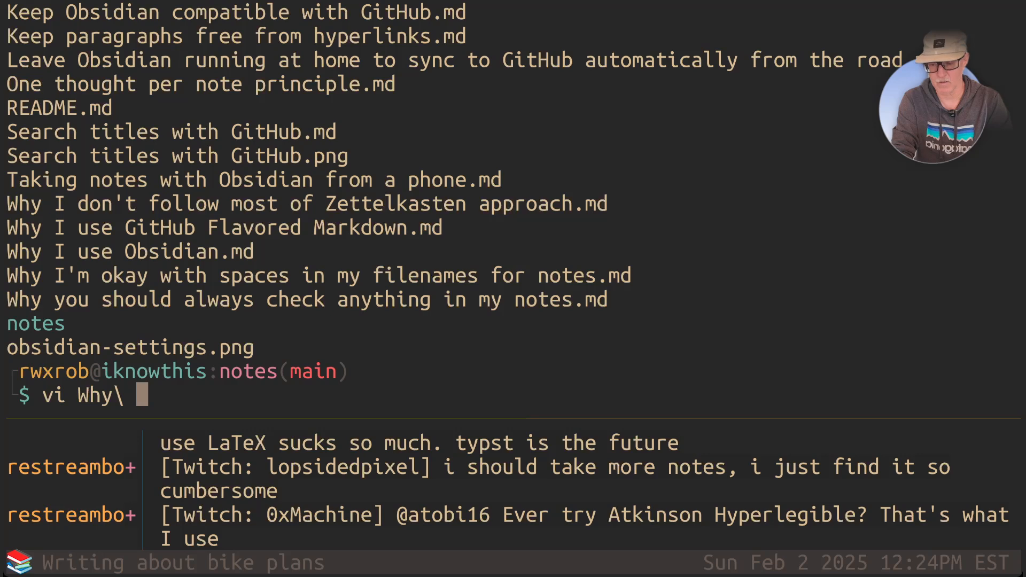
key("Tab")
key("Tab")
type("I")
key("Tab")
key("Tab")
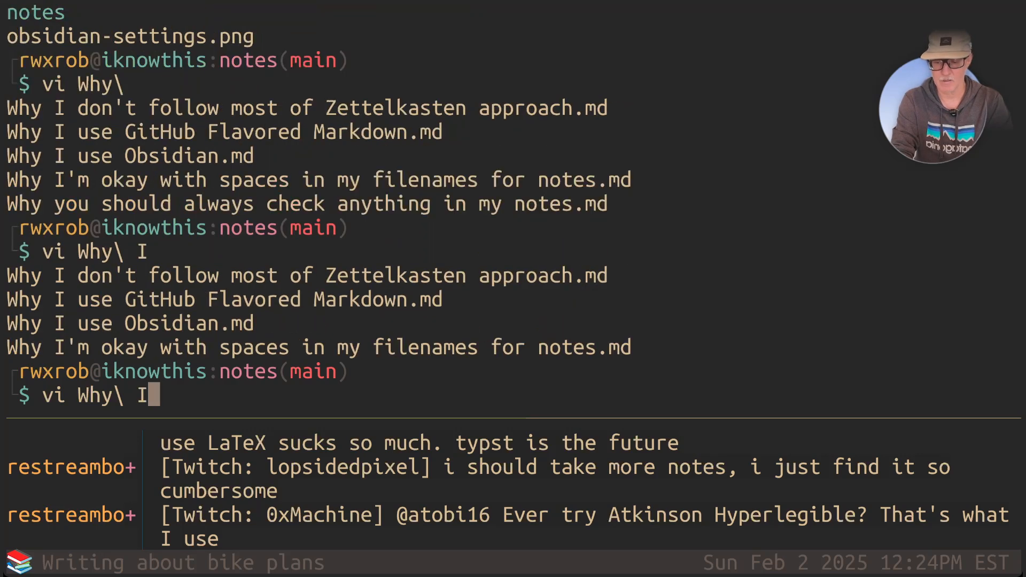
type("\\")
key("Tab")
key("Tab")
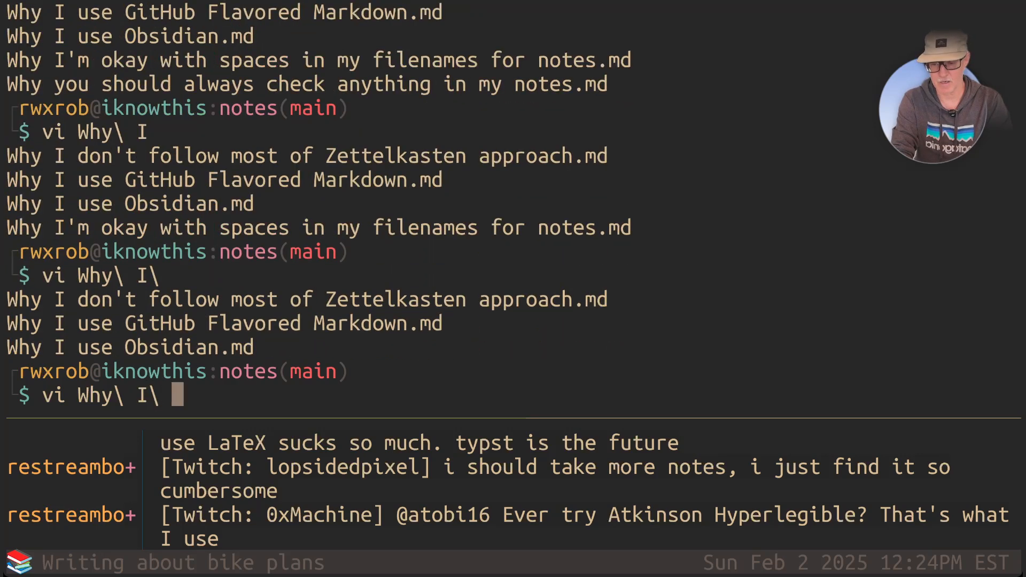
type("d")
key("Tab")
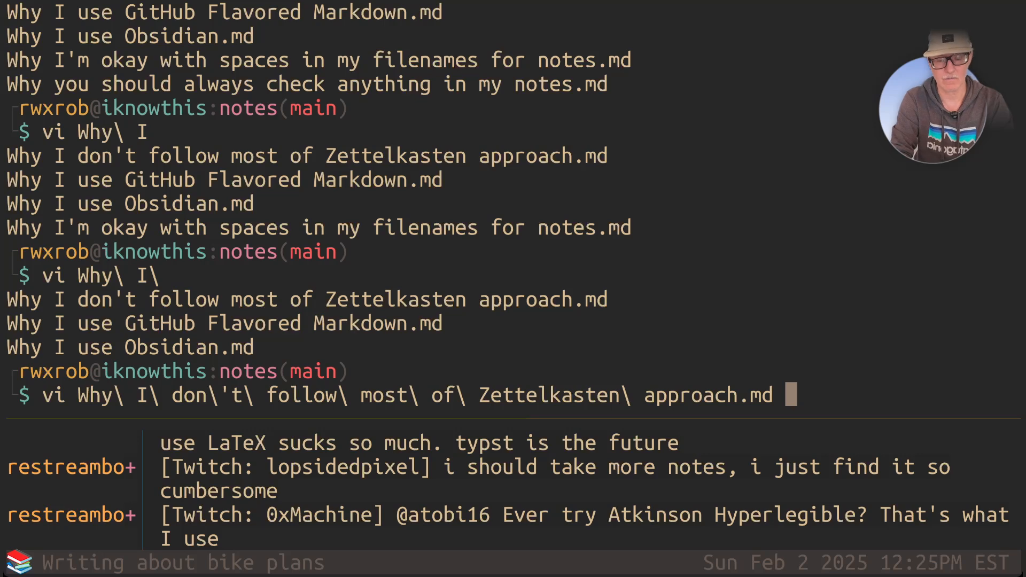
key("Return")
key("Escape")
key("j")
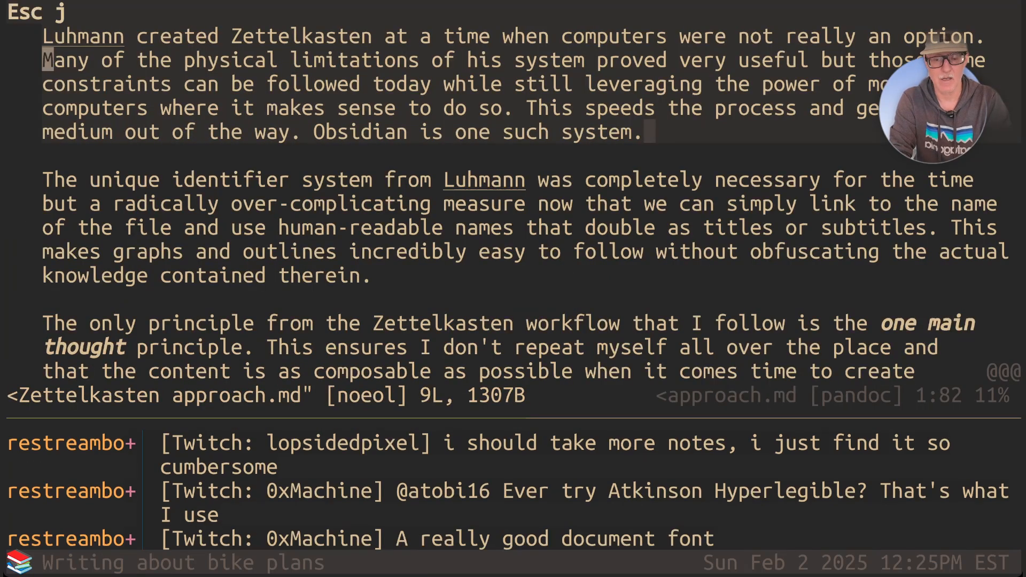
Step: Exit the note in vi and switch back to the conventions note in Obsidian
key("shift+z")
key("shift+z")
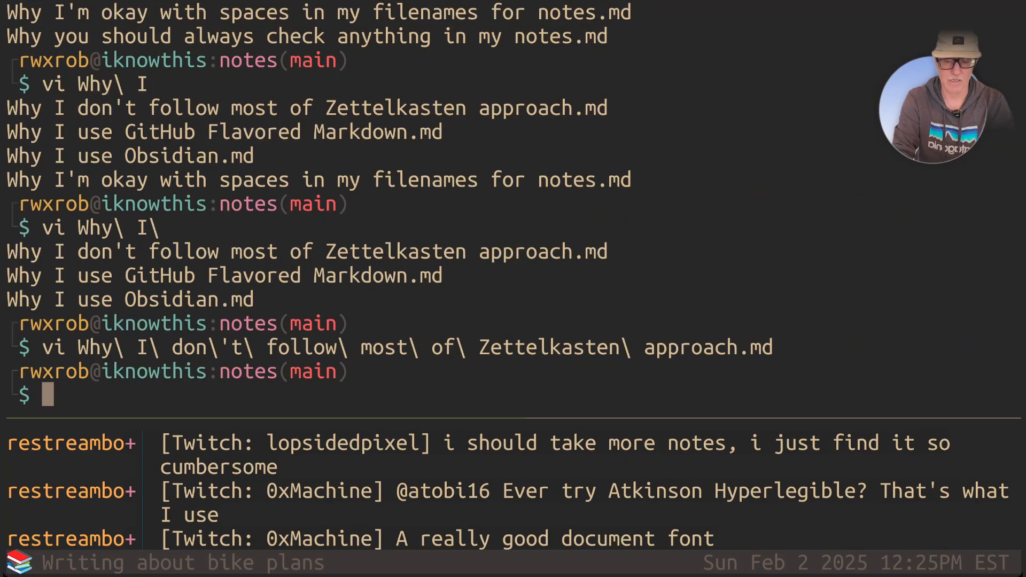
key("super+Tab")
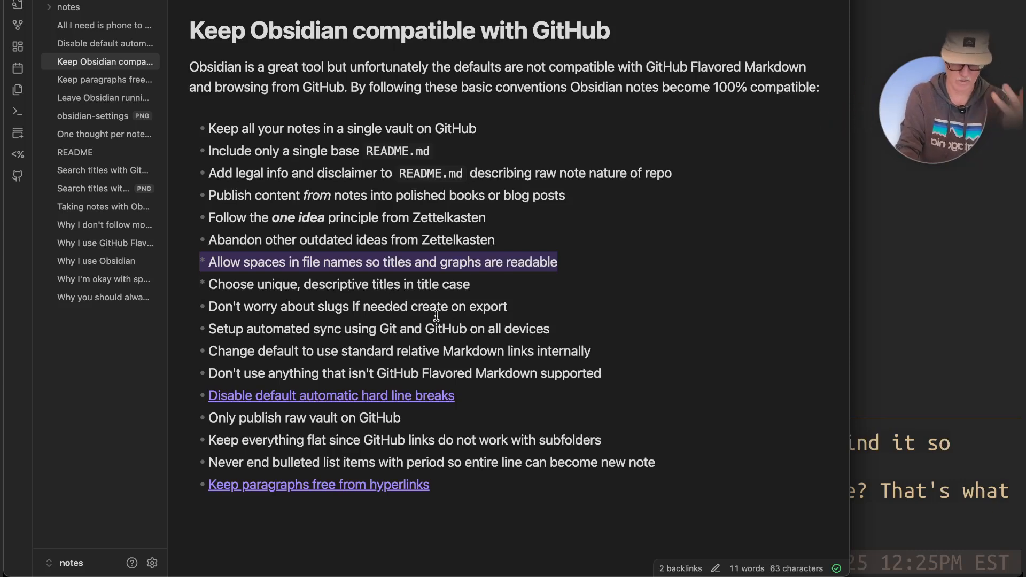
Step: Switch to the notes repository on GitHub in Chrome and widen the file tree to fit the full file names
key("super+Tab")
key("super+Tab")
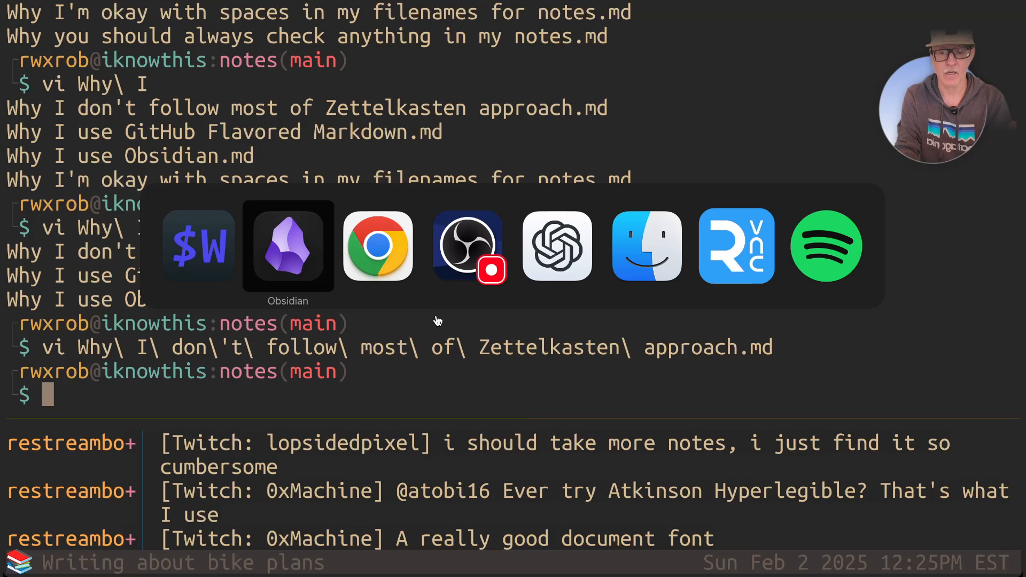
key("super+Tab")
key("super+Tab")
key("super+Tab")
key("super+Tab")
key("super+Tab")
key("super+Tab")
key("super+Tab")
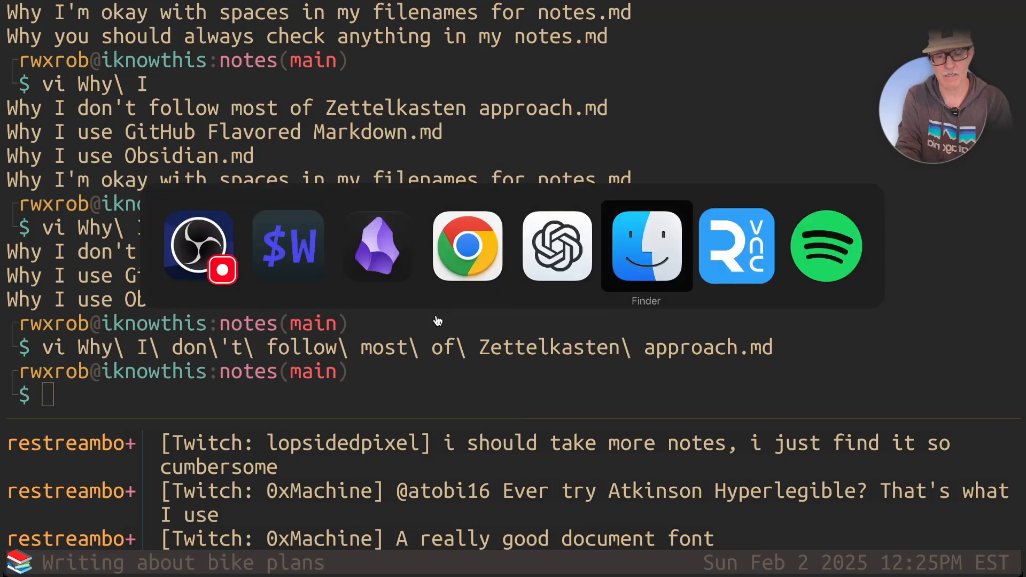
key("super+Tab")
key("super+Tab")
key("super+Tab")
key("super+Tab")
key("super+Tab")
key("super+Tab")
key("super+Tab")
key("super+Tab")
key("super+Tab")
key("super+Tab")
key("super+Tab")
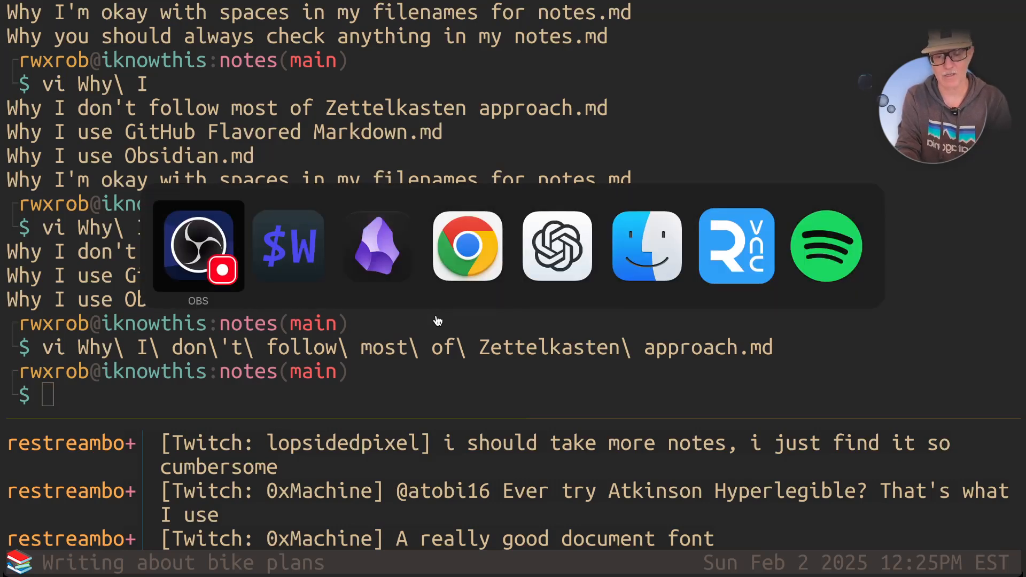
key("super+Tab")
key("super+Tab")
key("super+Tab")
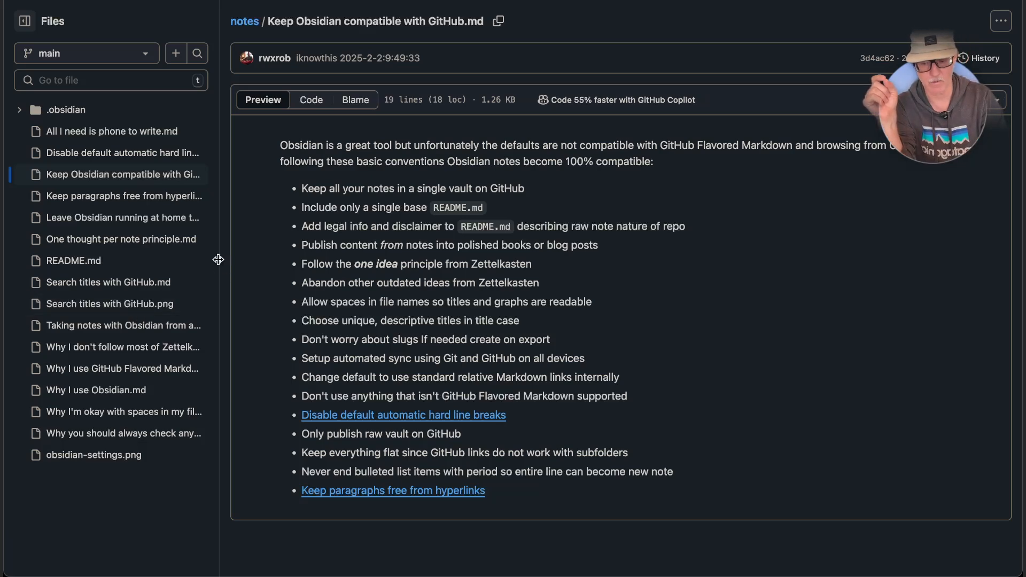
left_click_drag(218, 259, 402, 264)
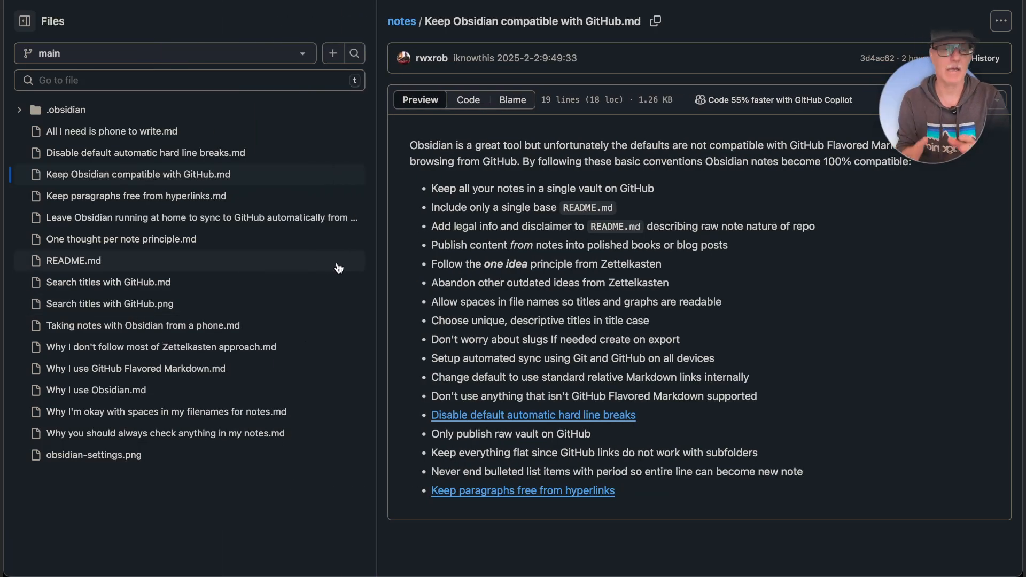
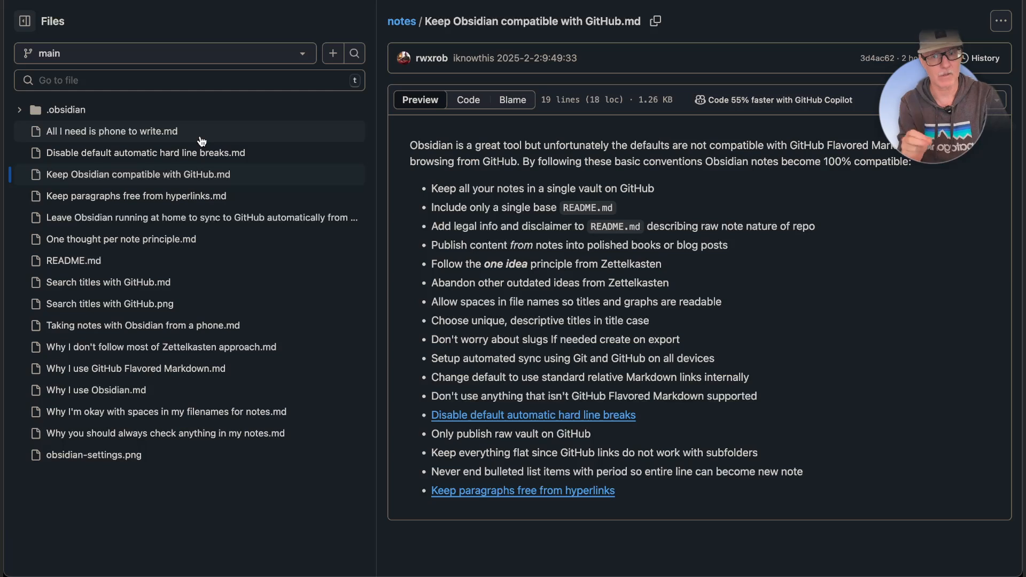
Step: Search the repository's files for "github" and close the results
left_click(151, 84)
type("github")
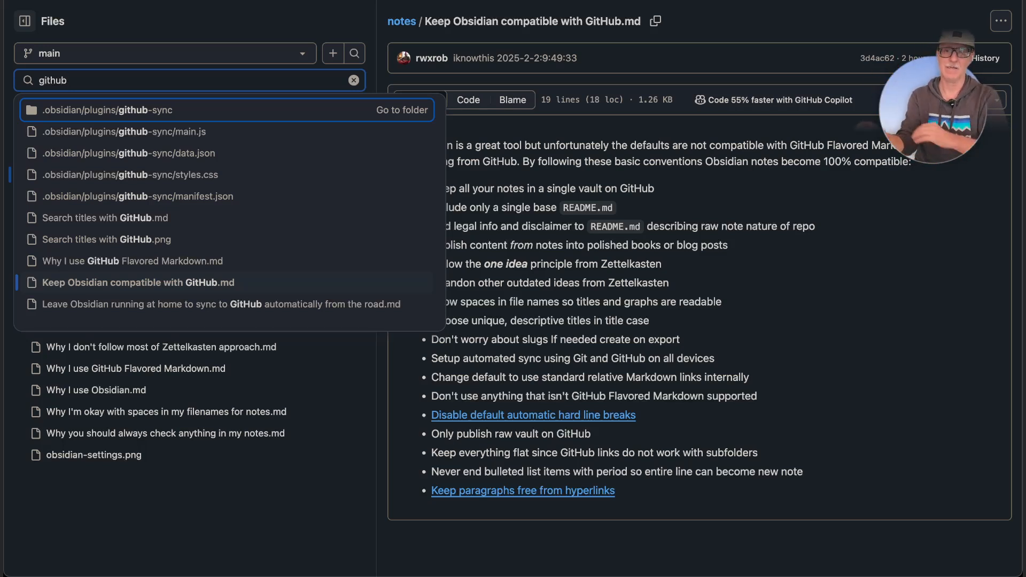
left_click(254, 483)
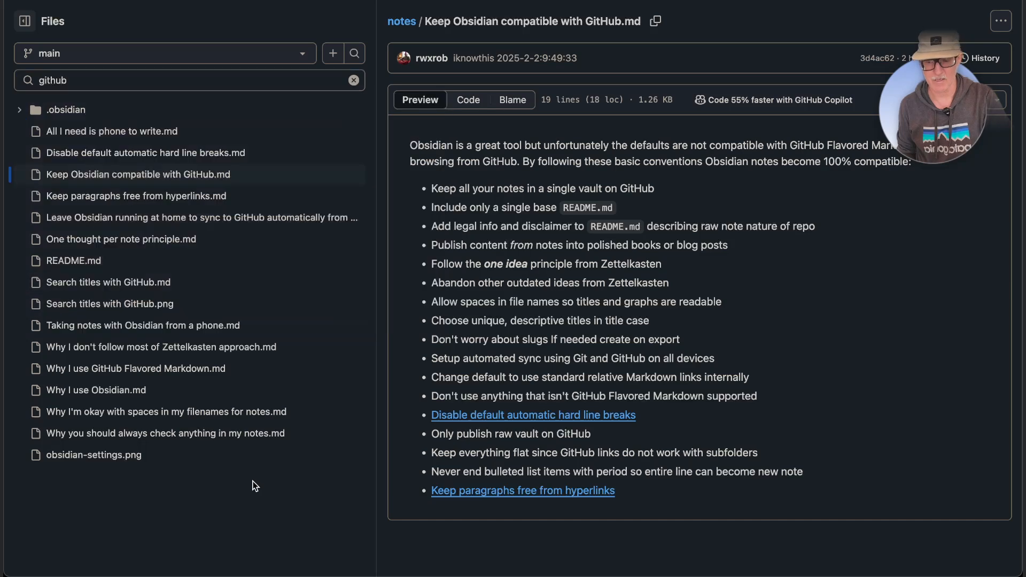
Step: Search the repository's files for "obsidia" instead and clear the search text
left_click(108, 79)
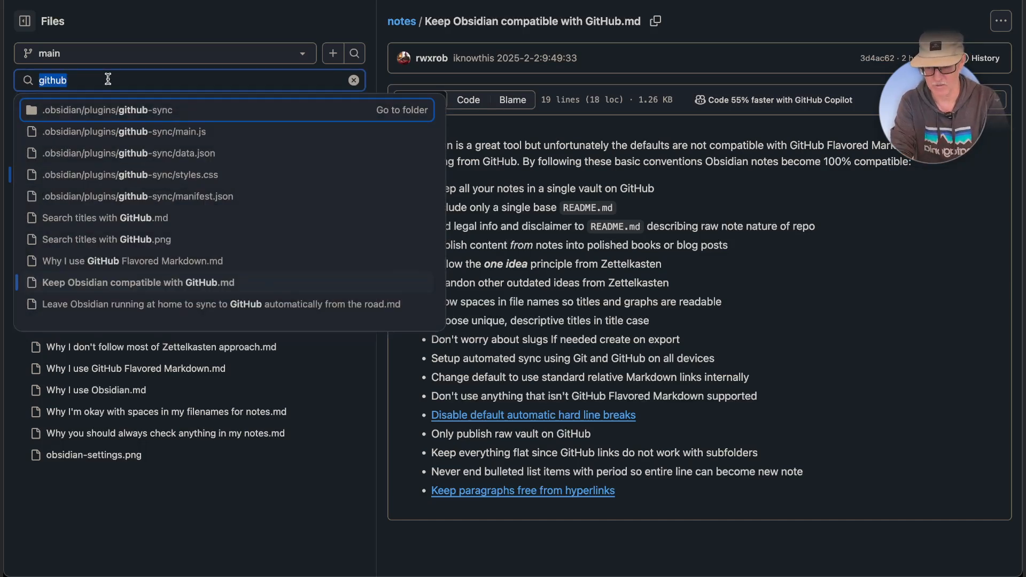
type("obsidia")
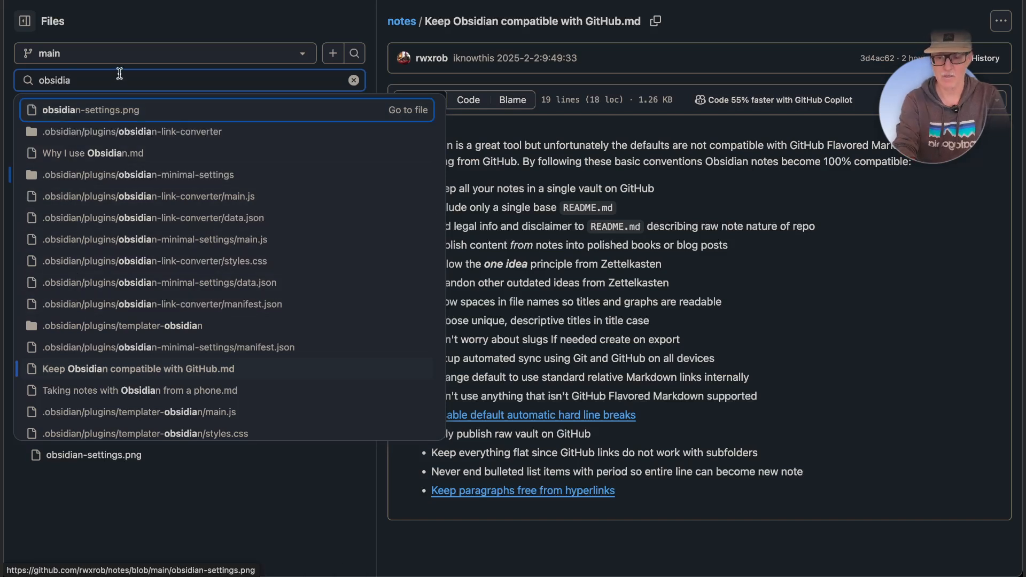
key("BackSpace")
key("BackSpace")
key("BackSpace")
key("BackSpace")
key("BackSpace")
key("BackSpace")
key("BackSpace")
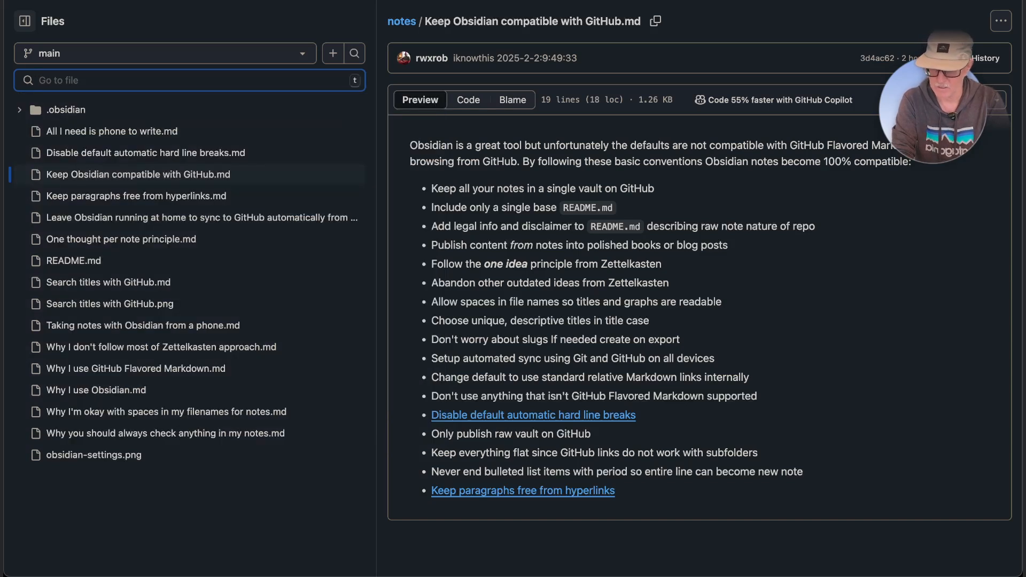
Step: Search the repository's files for "phone" and alternate between "Taking notes with Obsidian from a phone.md" and "All I need is phone to write.md"
type("phone")
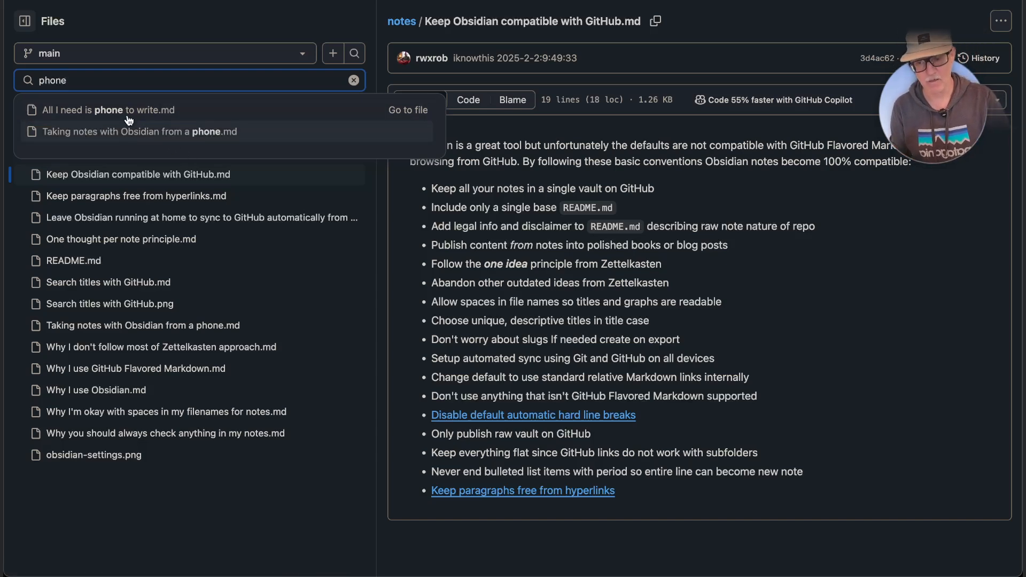
left_click(154, 135)
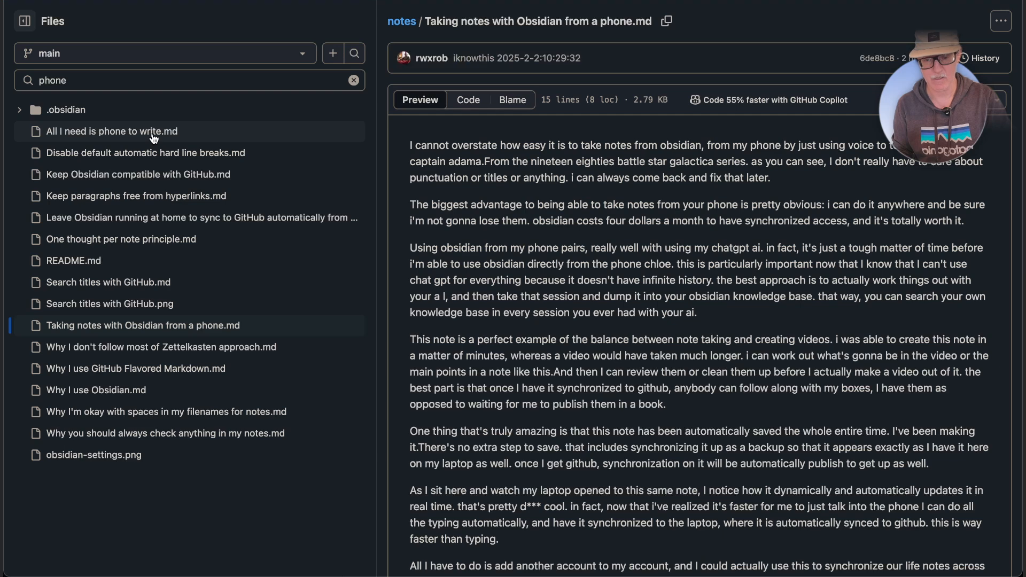
left_click(108, 82)
left_click(113, 107)
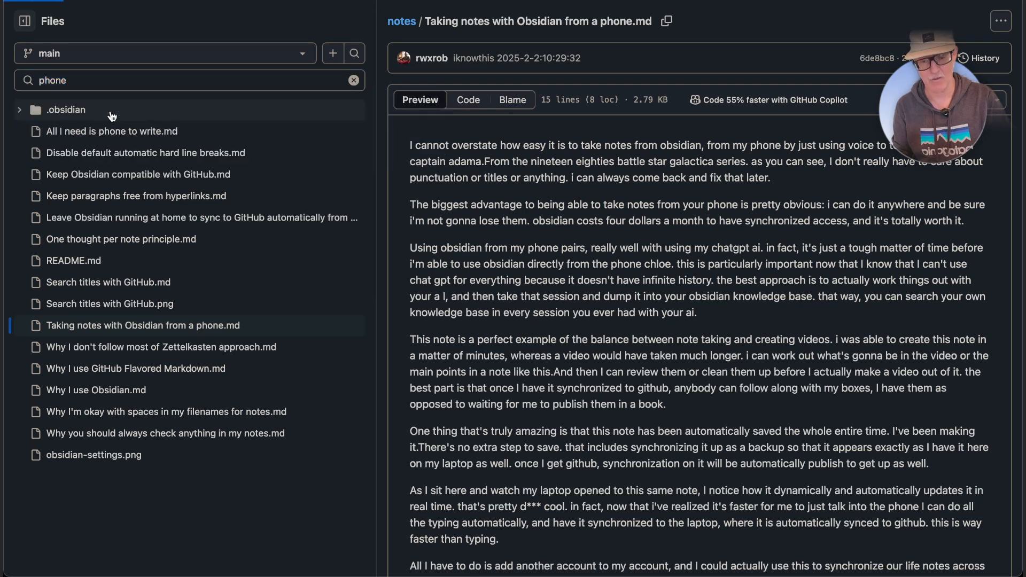
left_click(112, 87)
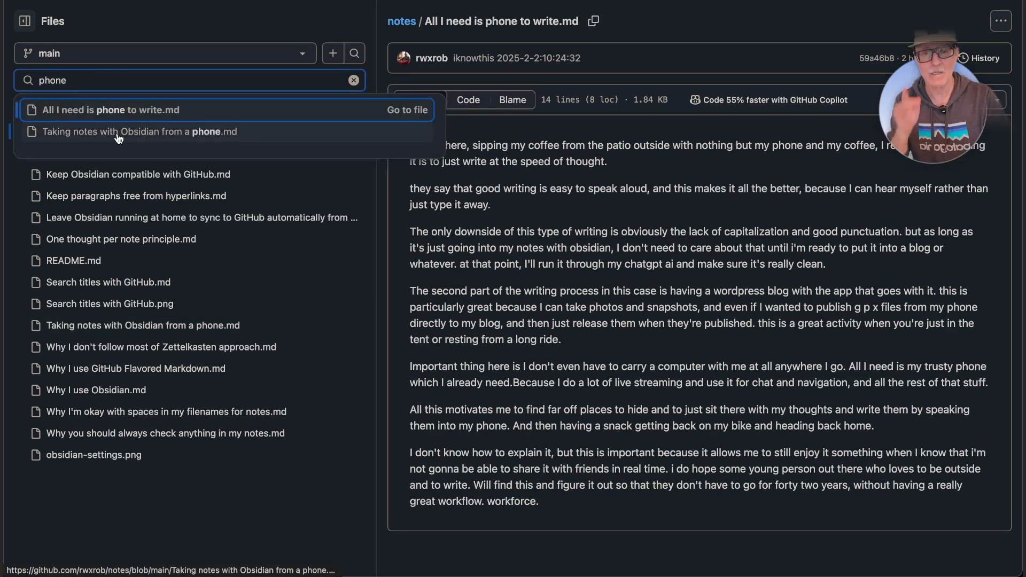
left_click(119, 135)
left_click(130, 85)
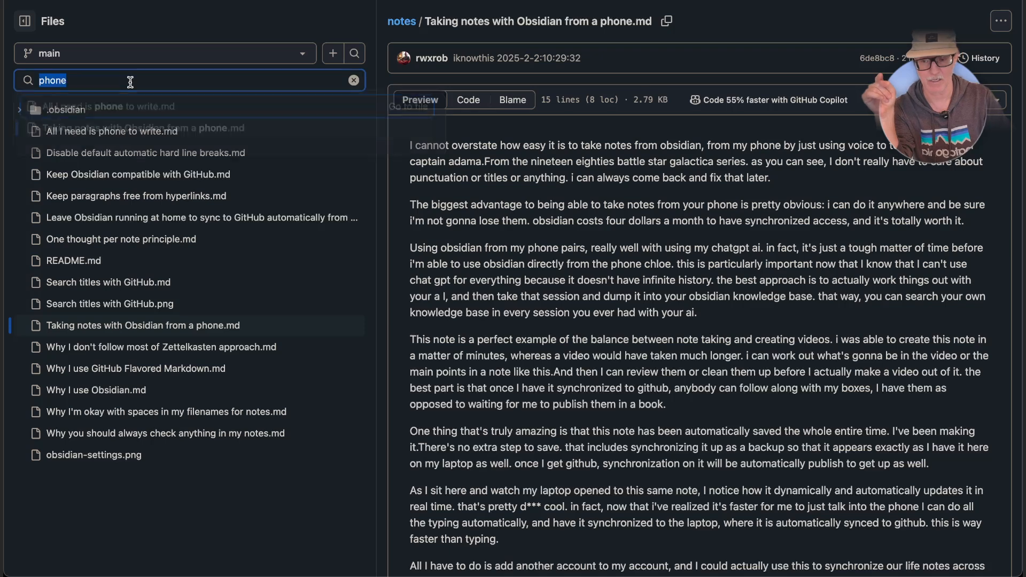
left_click(133, 112)
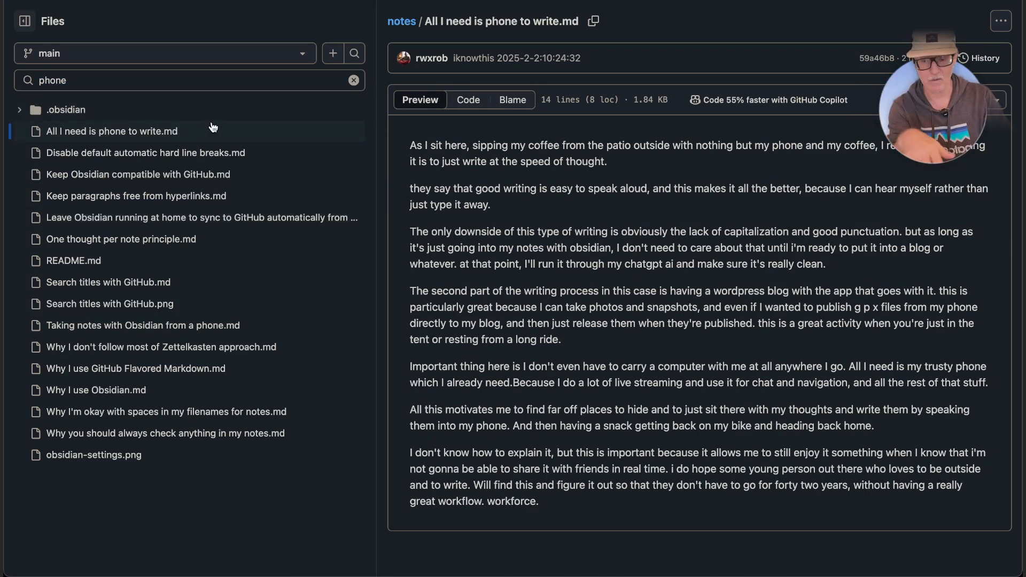
left_click(188, 81)
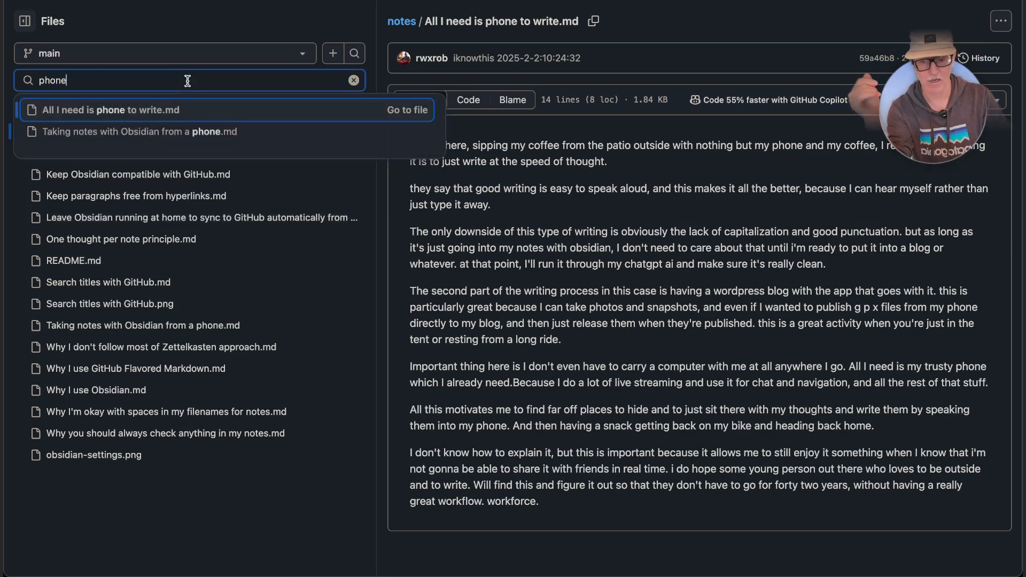
left_click(183, 134)
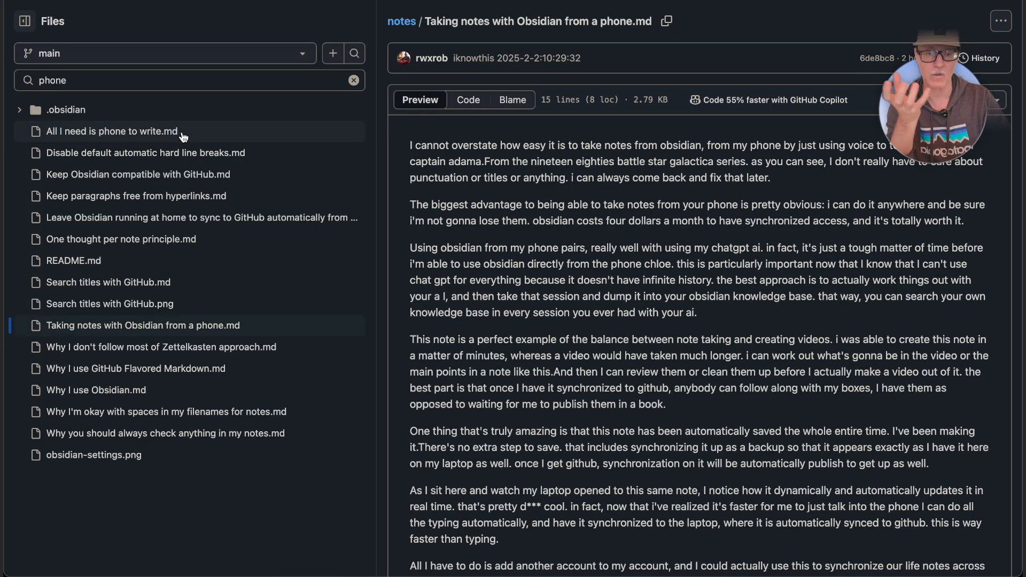
left_click(203, 86)
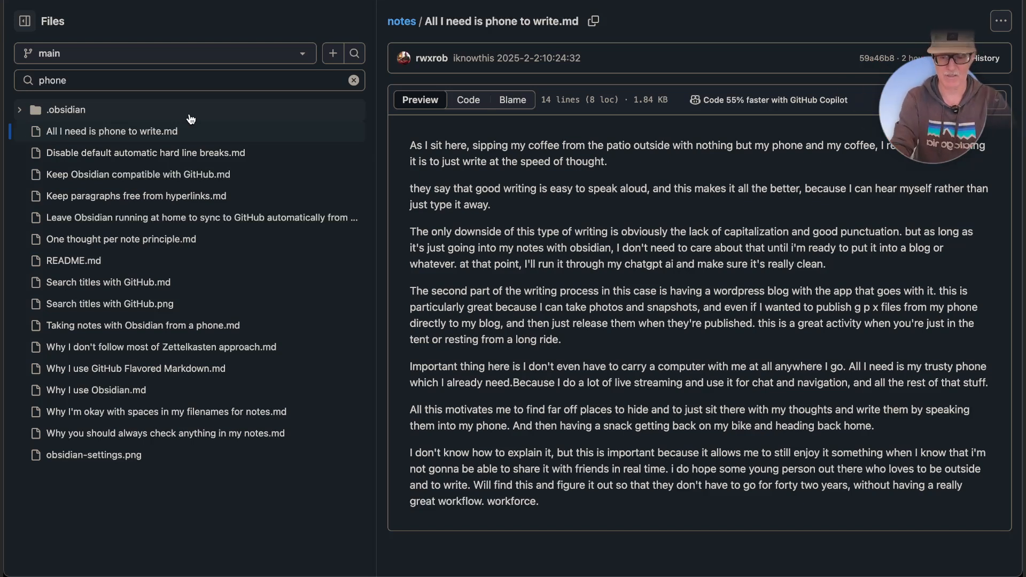
Step: Switch back to the conventions note in Obsidian and clear the highlight on the file name spaces convention
key("super+Tab")
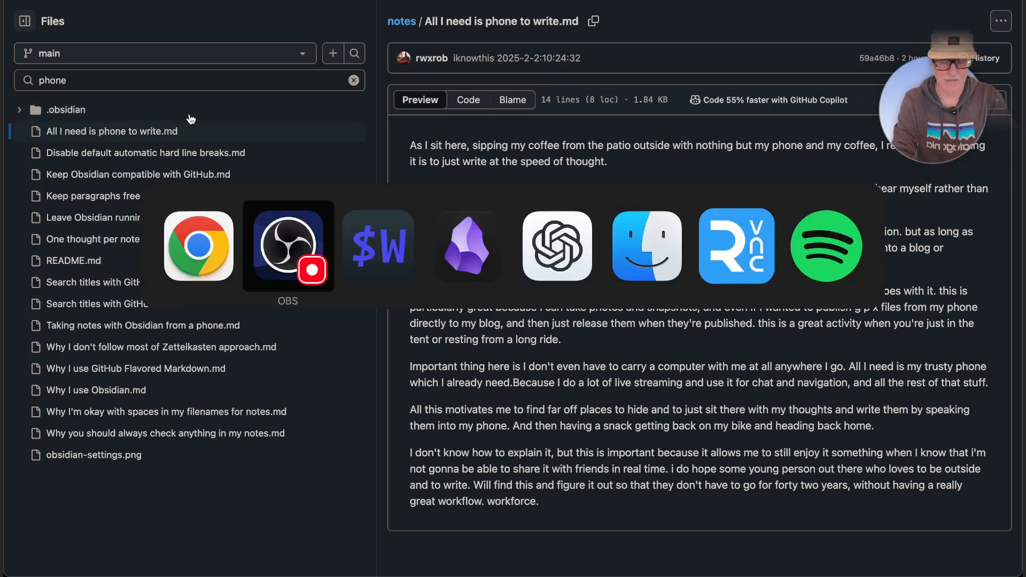
key("super+Tab")
key("super+Tab")
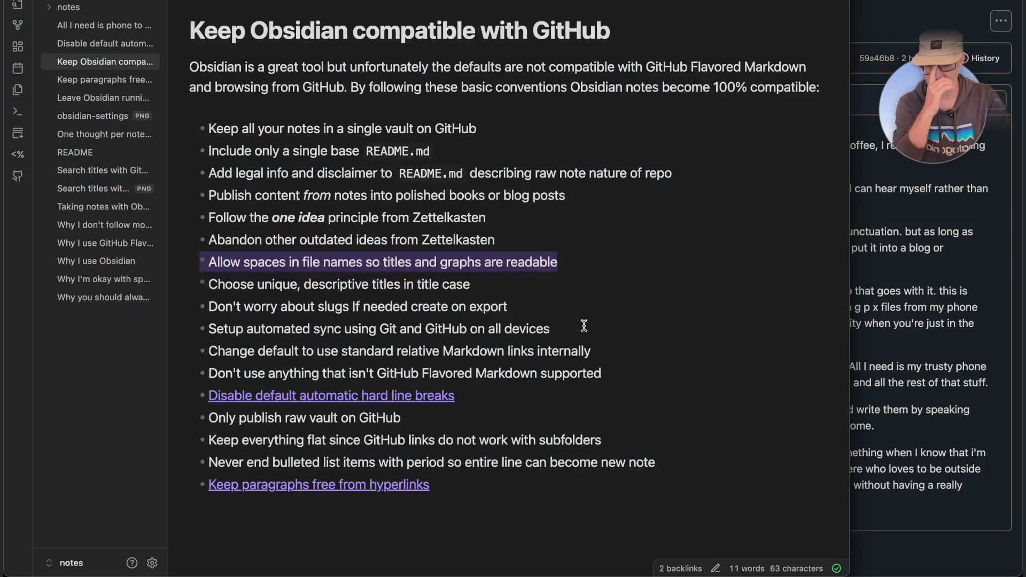
left_click(380, 286)
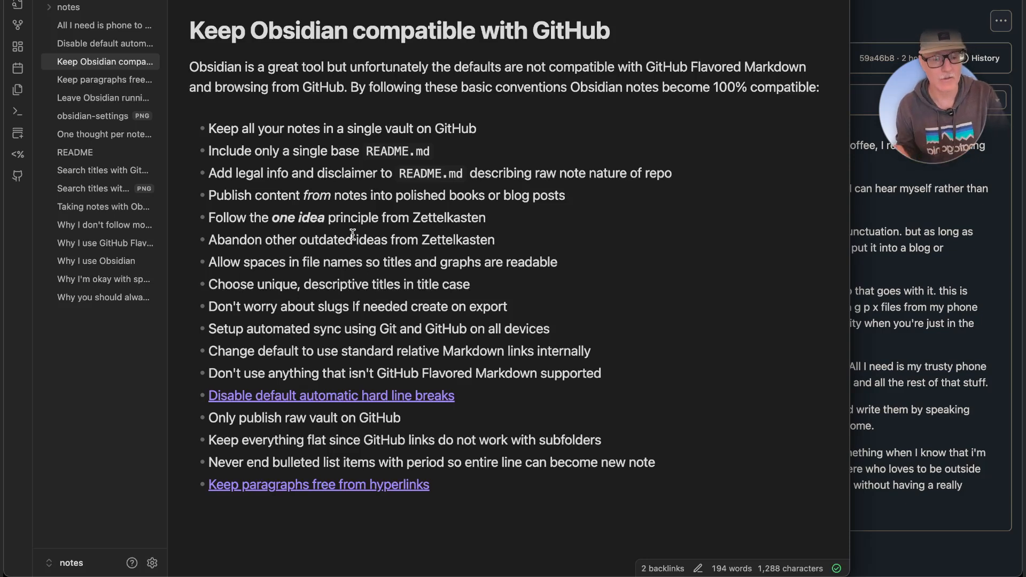
Step: Turn the whole bullet text "Choose unique, descriptive titles in title case" into an internal link
double_click(349, 284)
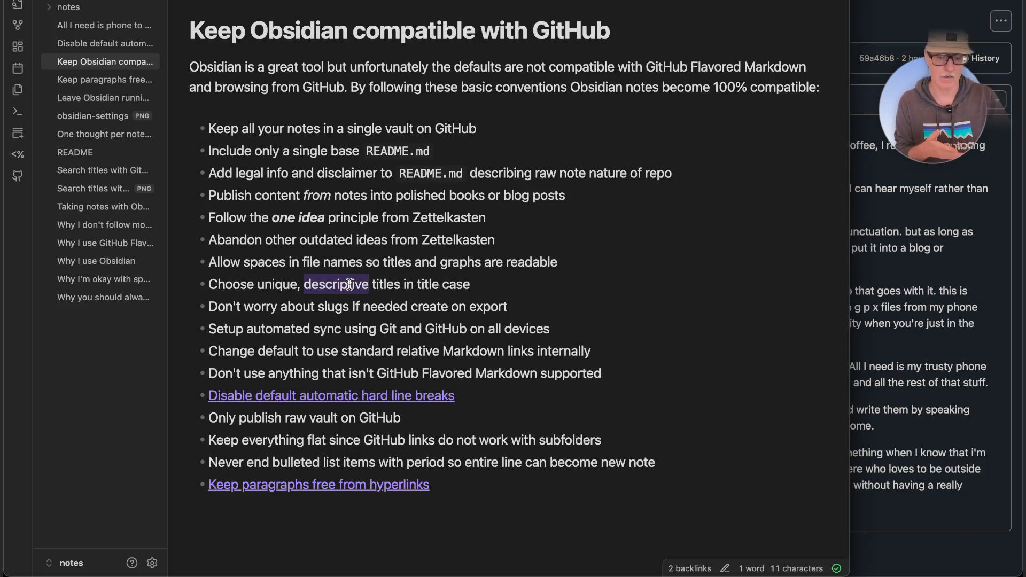
left_click(224, 284)
left_click_drag(210, 284, 478, 284)
right_click(427, 280)
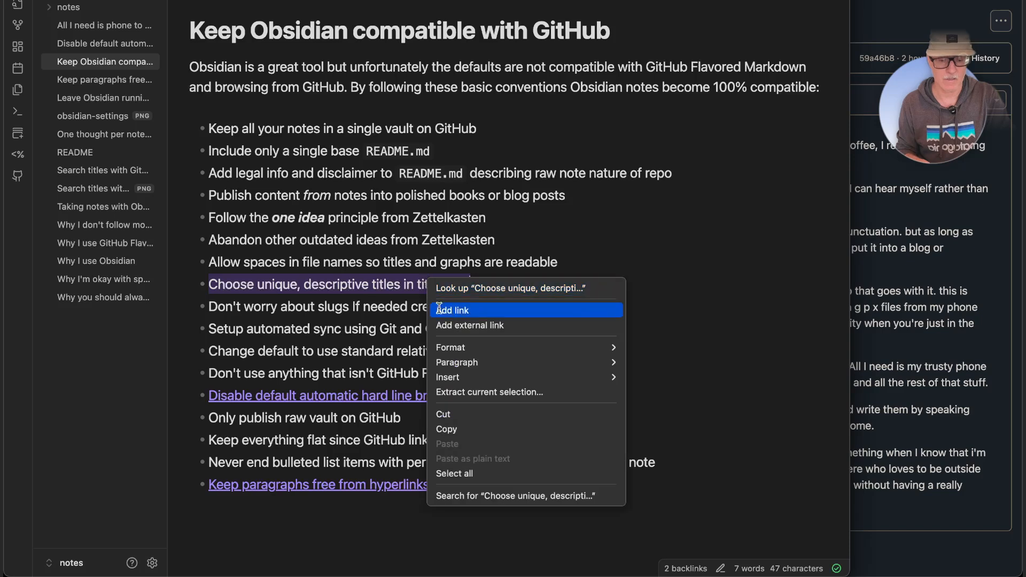
left_click(472, 311)
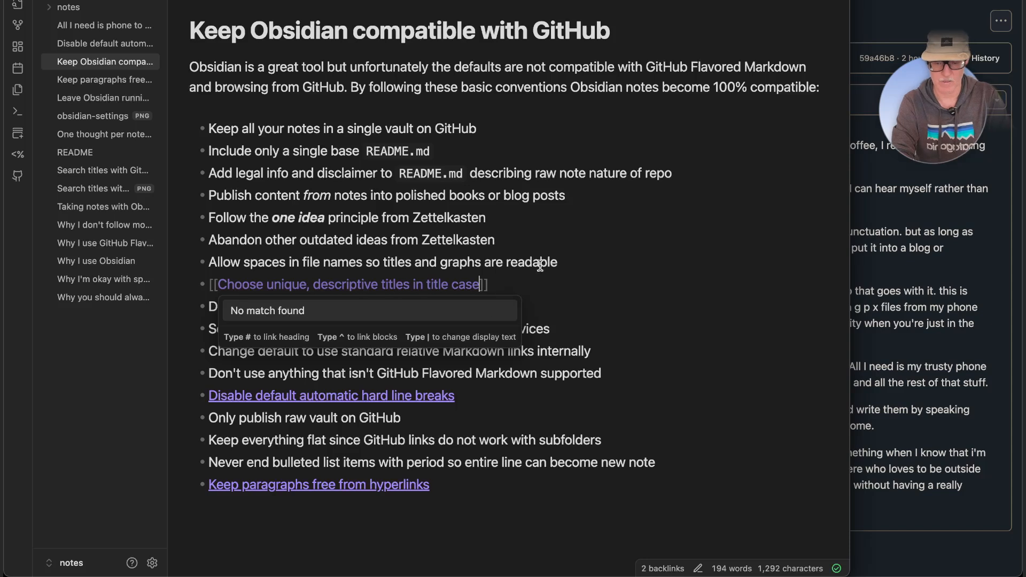
left_click(402, 315)
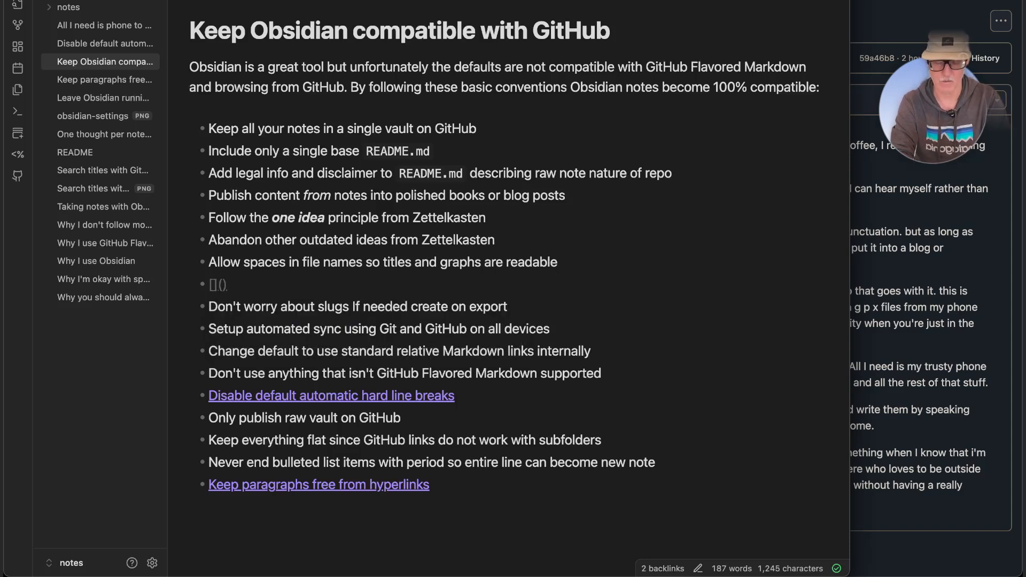
type("u")
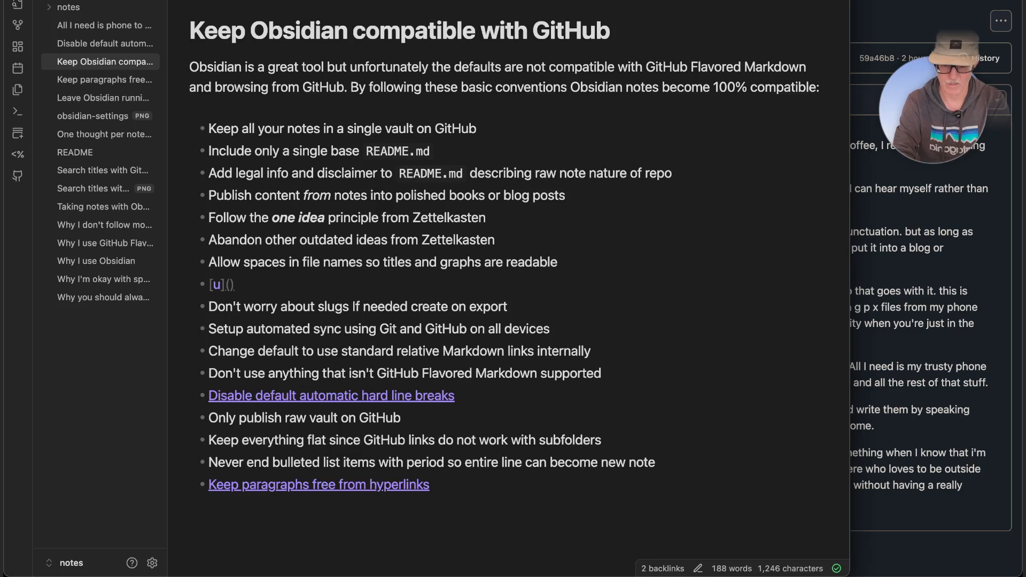
key("super+z")
key("super+z")
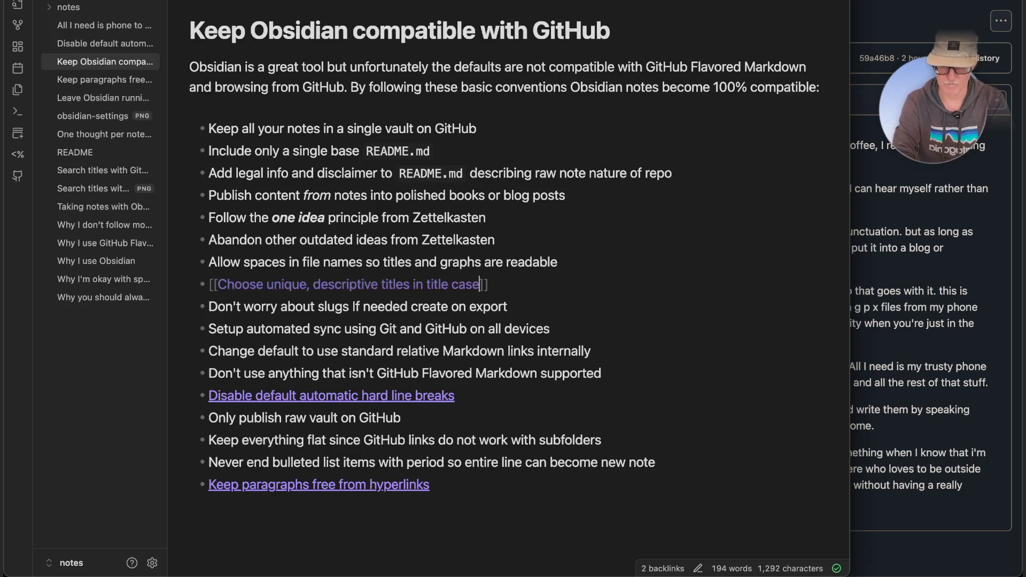
Step: Create the note behind the "Choose unique, descriptive titles in title case" link with the text "Just easier to read them." and return to the conventions note
left_click(491, 315)
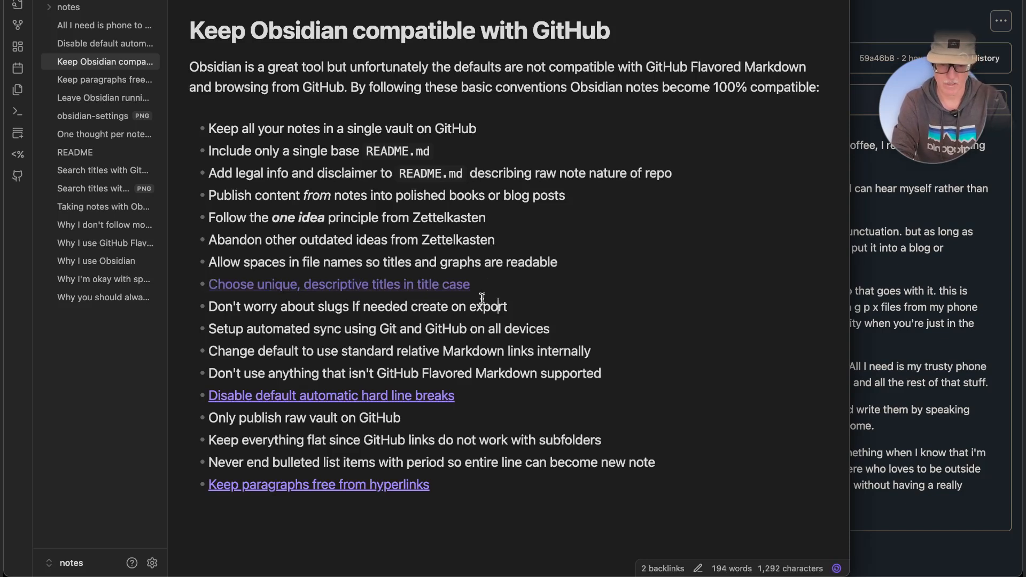
left_click(415, 287)
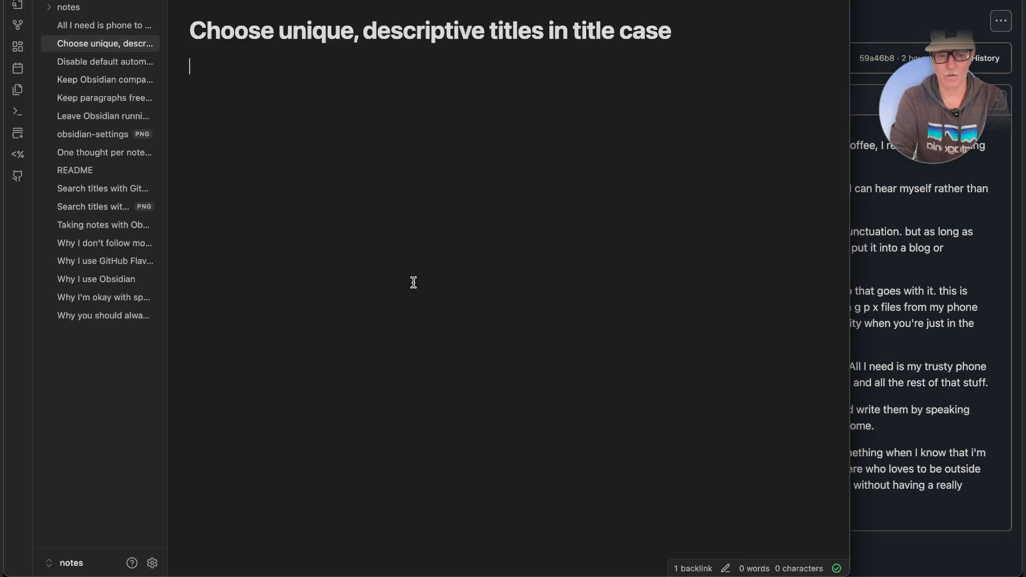
type("Just easi")
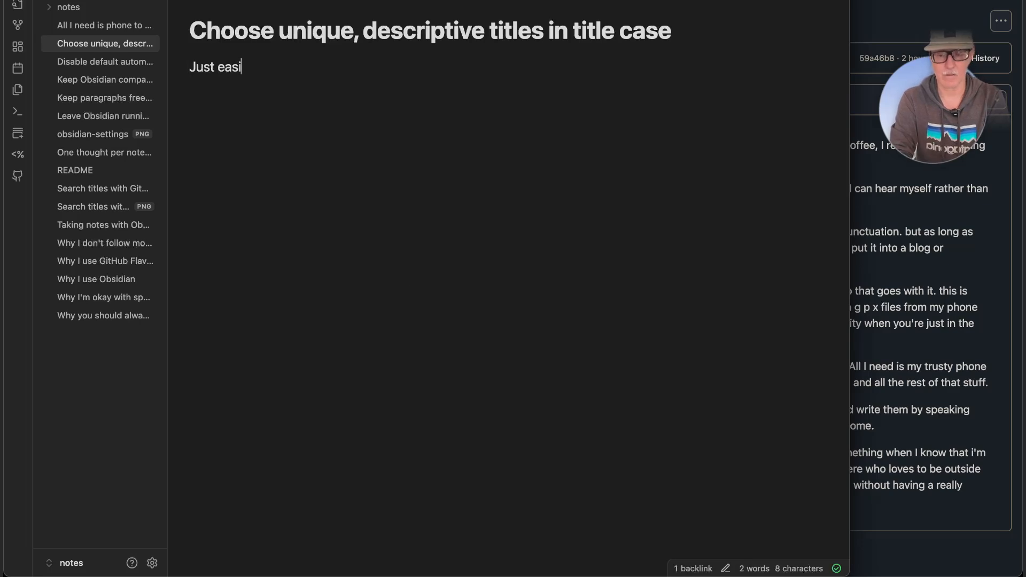
type("er to read them.")
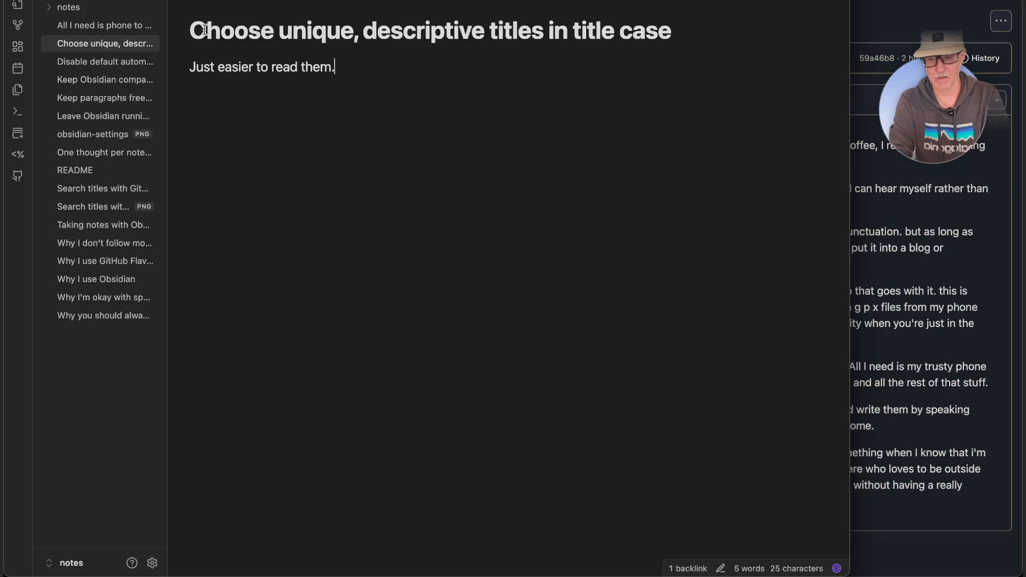
left_click(191, 1)
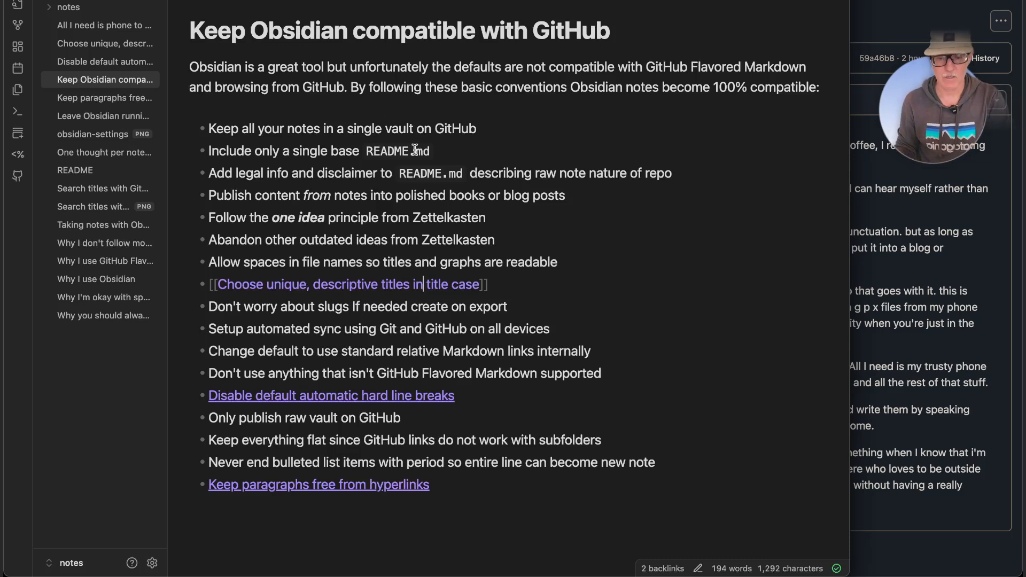
left_click(524, 327)
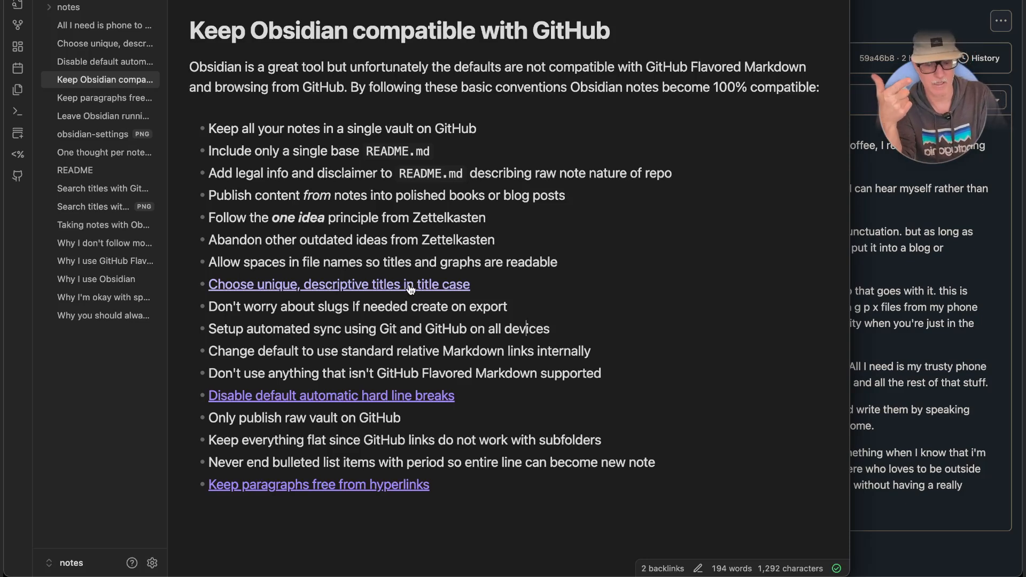
Step: Sync the vault with GitHub, switch to the browser and reload the repository's file page
left_click(19, 176)
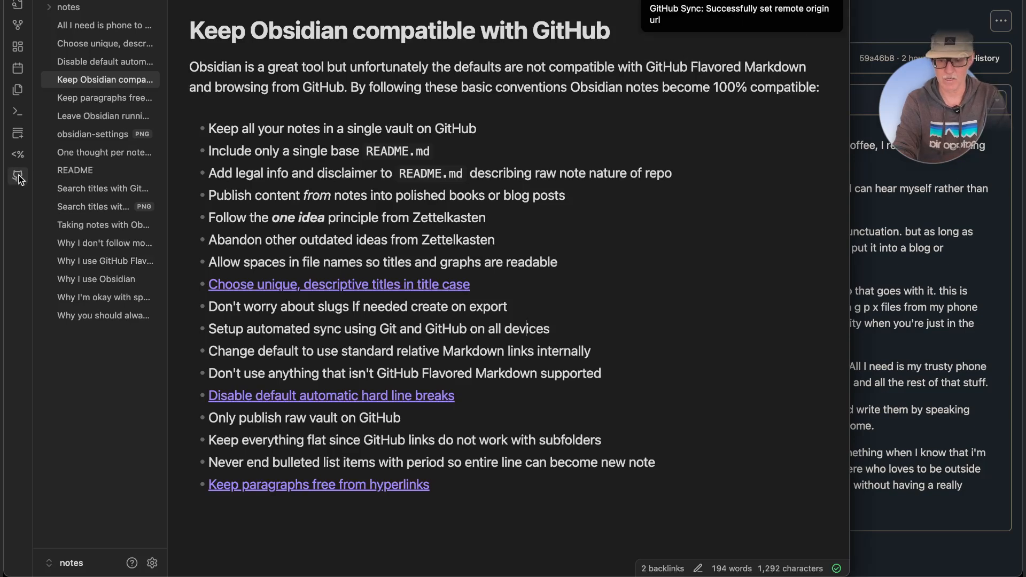
key("super+Tab")
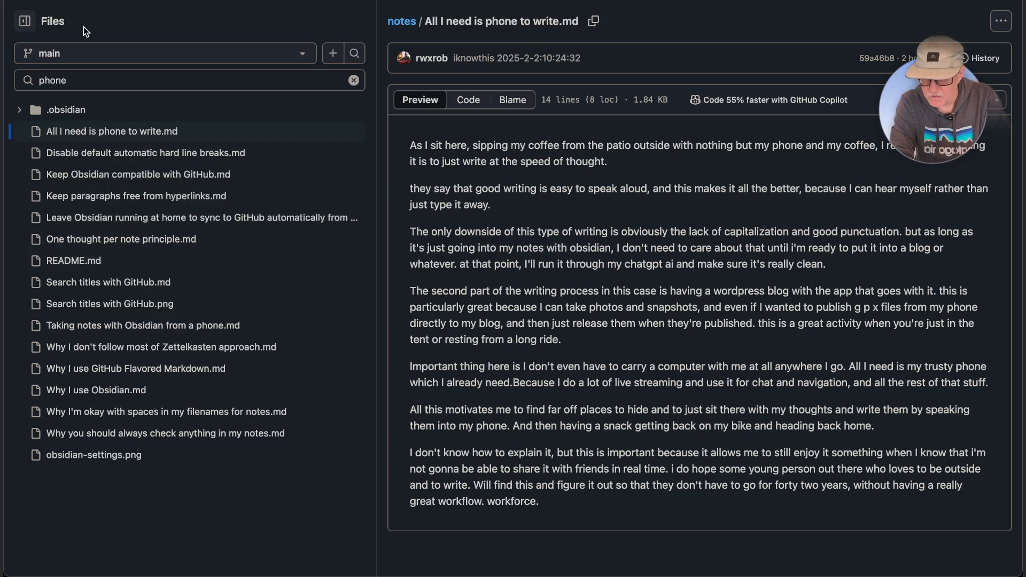
key("super+r")
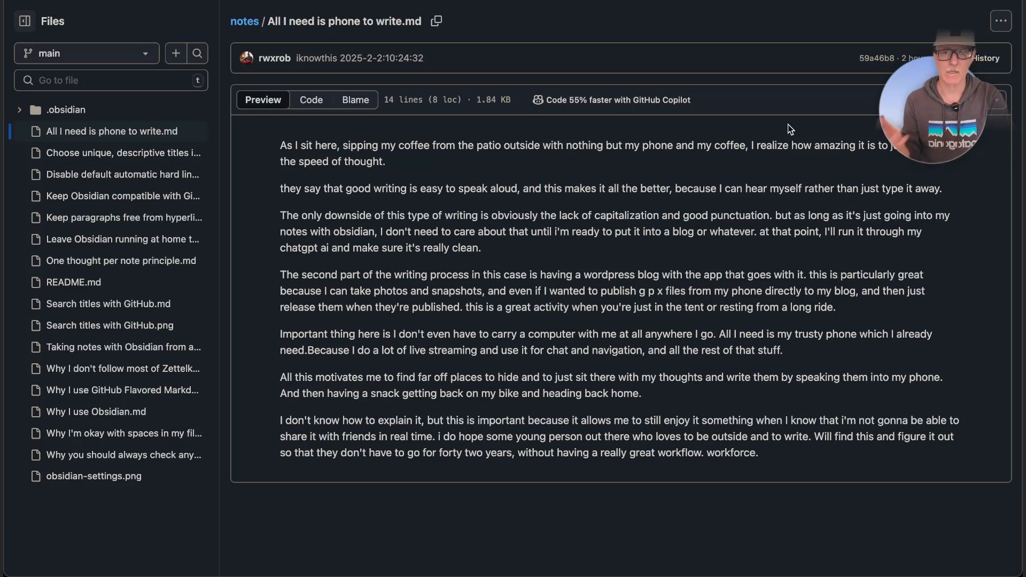
Step: Open "Choose unique, descriptive titles in title case.md", then examine the title case bullet in "Keep Obsidian compatible with GitHub.md" as source and preview
left_click(144, 158)
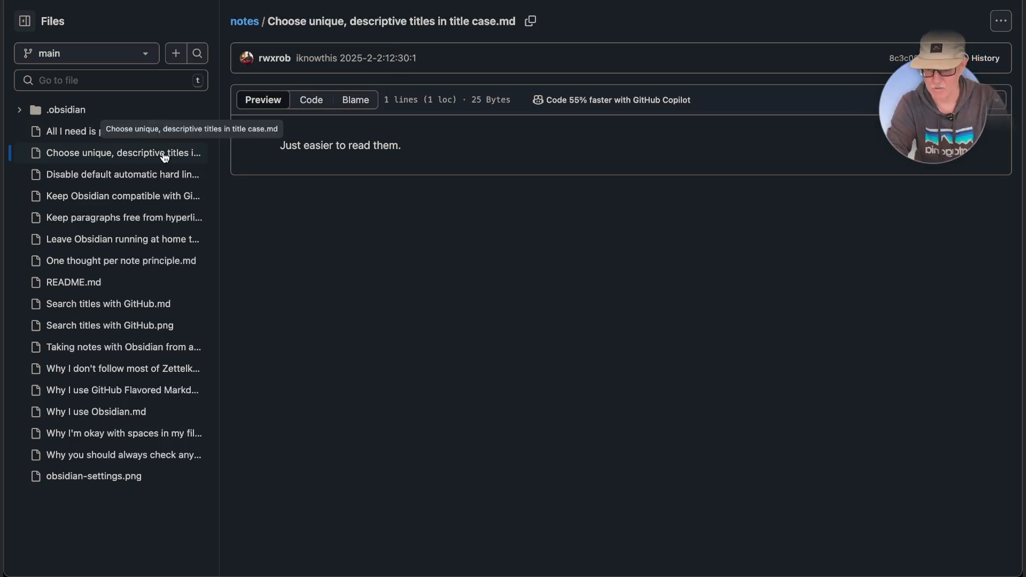
left_click(143, 200)
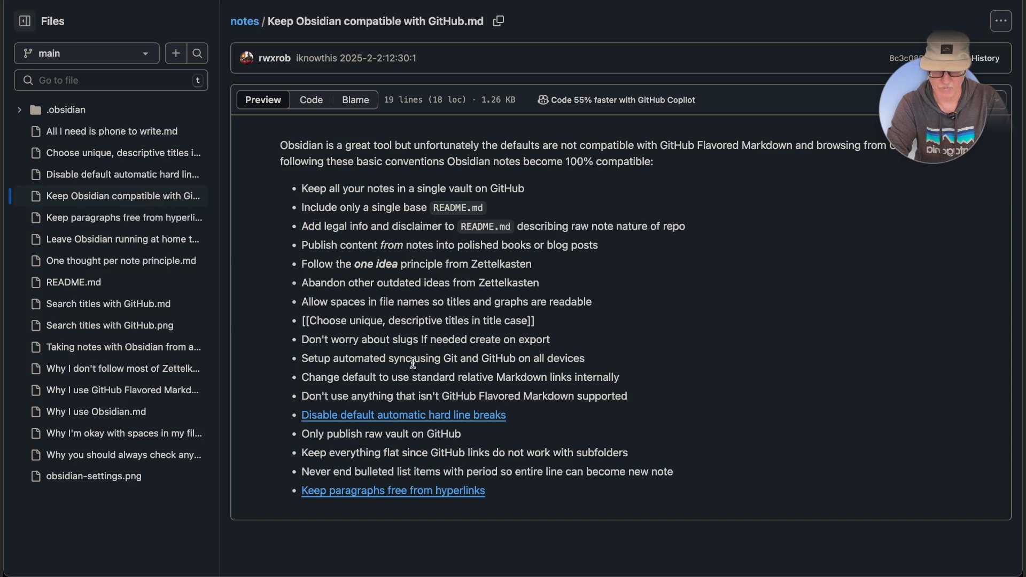
left_click(310, 101)
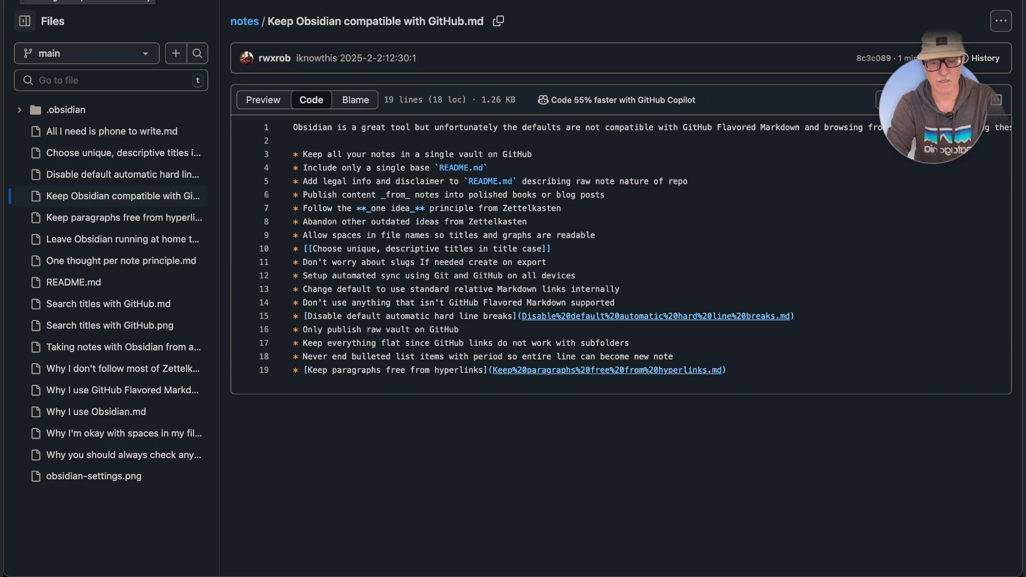
left_click(21, 0)
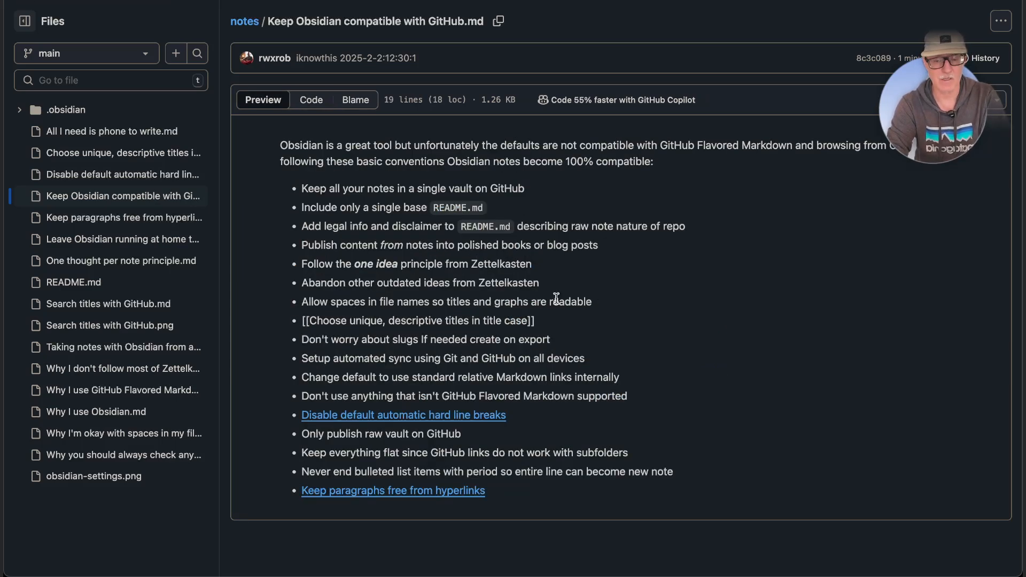
left_click_drag(549, 320, 306, 326)
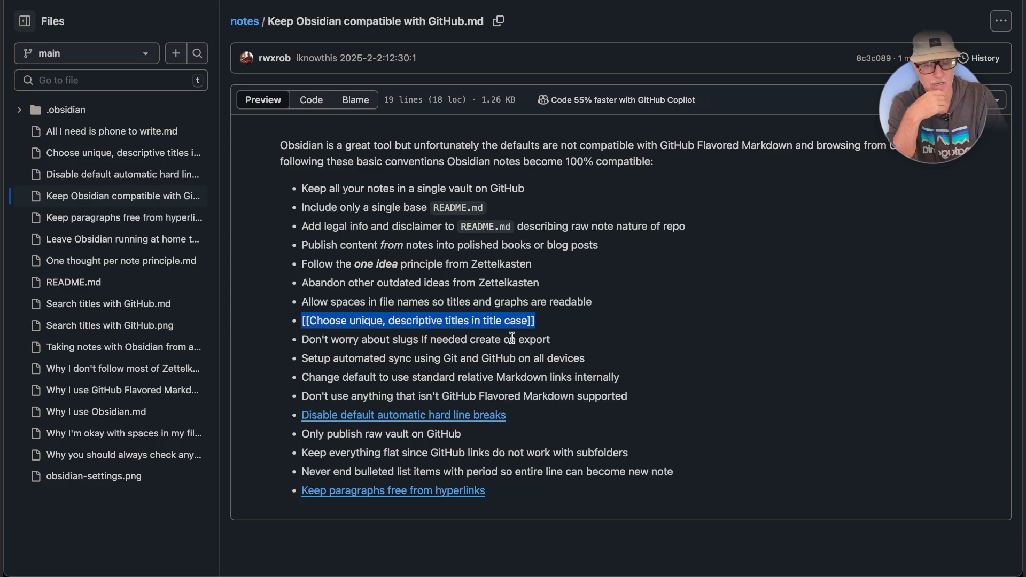
left_click(430, 374)
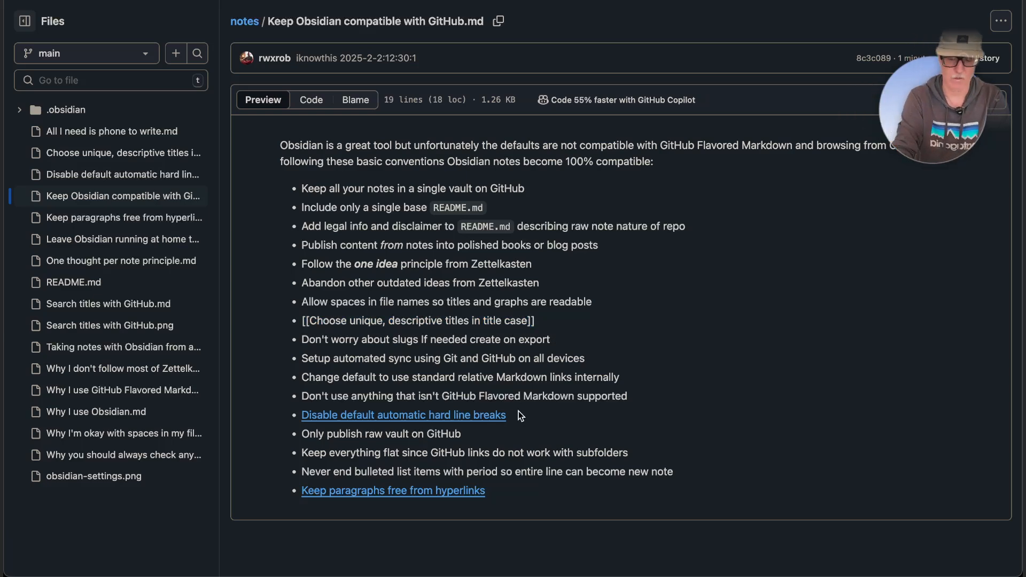
Step: Switch back to Obsidian and remove the double brackets around the bullet "Choose unique, descriptive titles in title case"
key("super+Tab")
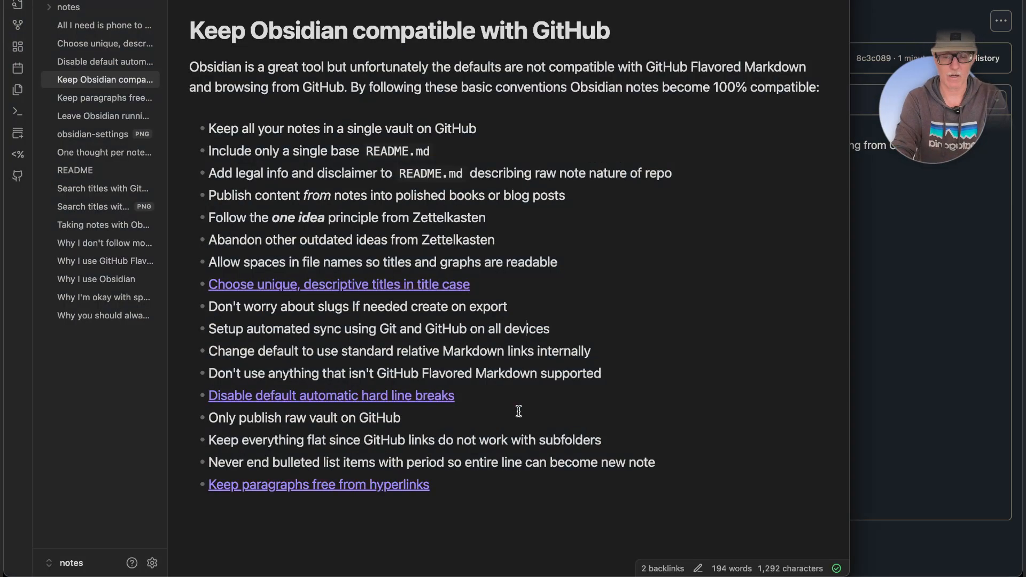
right_click(419, 284)
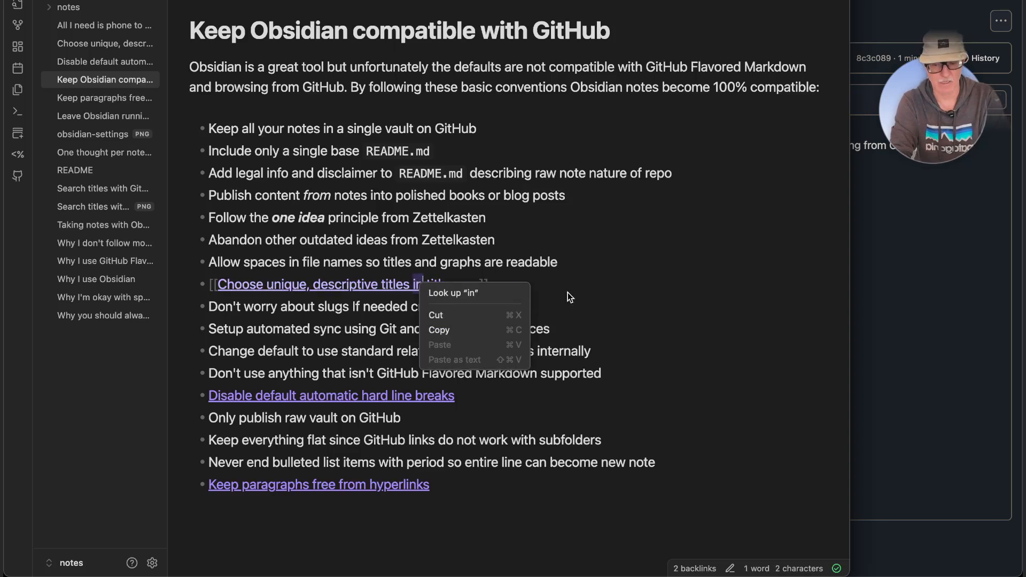
left_click(584, 288)
left_click(501, 284)
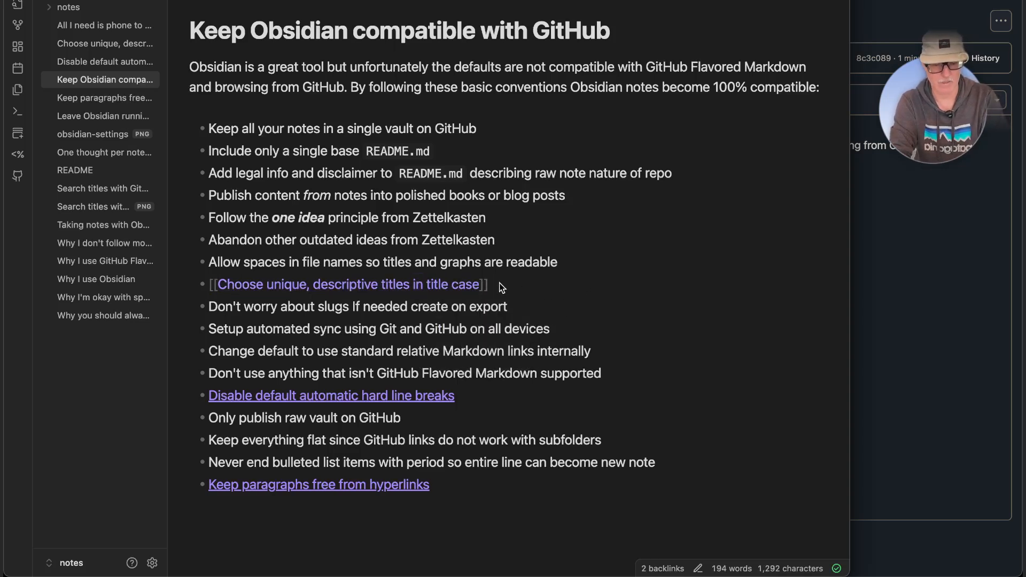
key("BackSpace")
key("BackSpace")
left_click(220, 286)
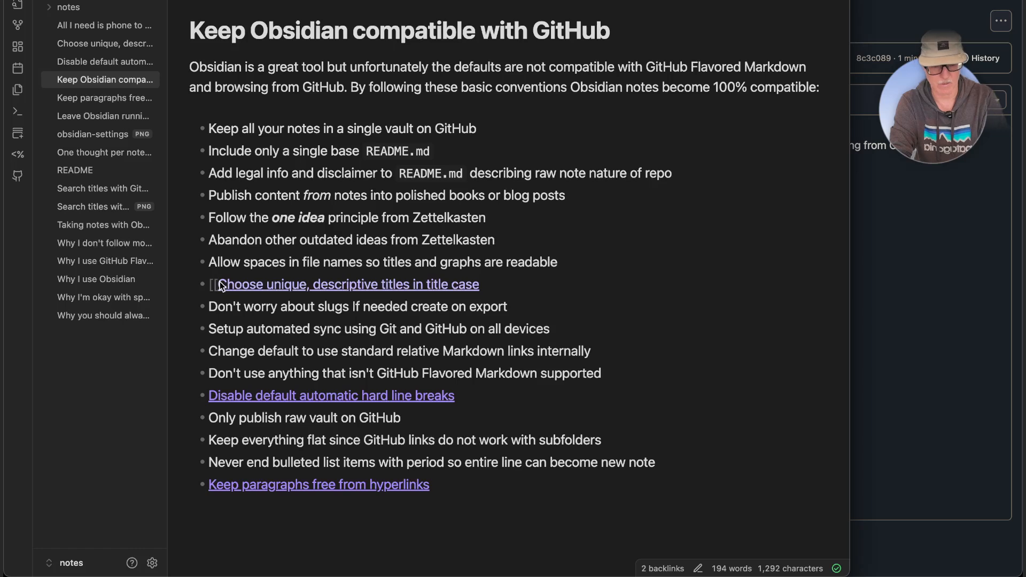
key("BackSpace")
key("BackSpace")
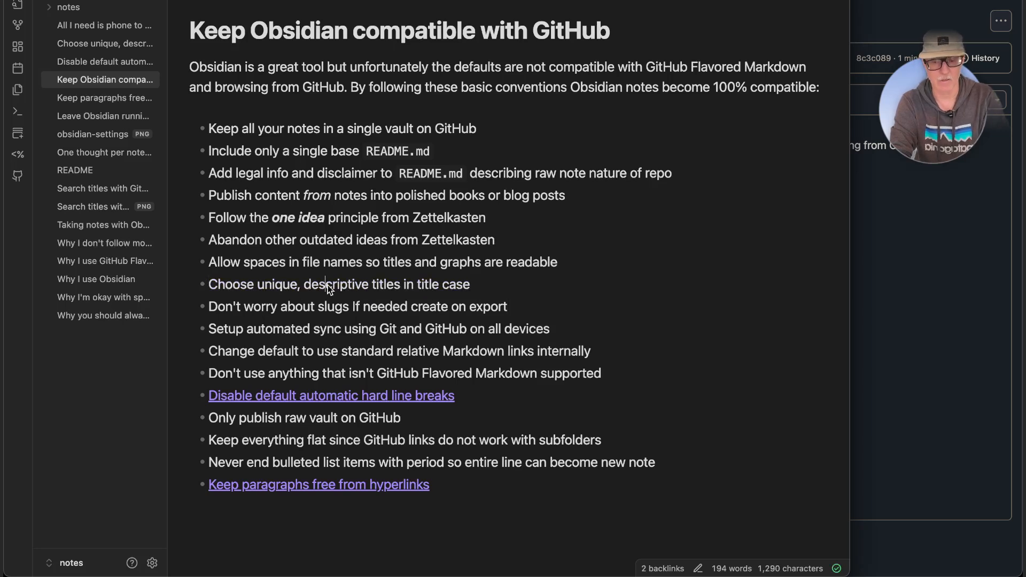
Step: Link the whole "Choose unique, descriptive titles in title case" bullet to its existing note, accepting the suggested match to produce a Markdown link
double_click(328, 285)
left_click(255, 285)
left_click_drag(213, 280, 470, 288)
right_click(448, 289)
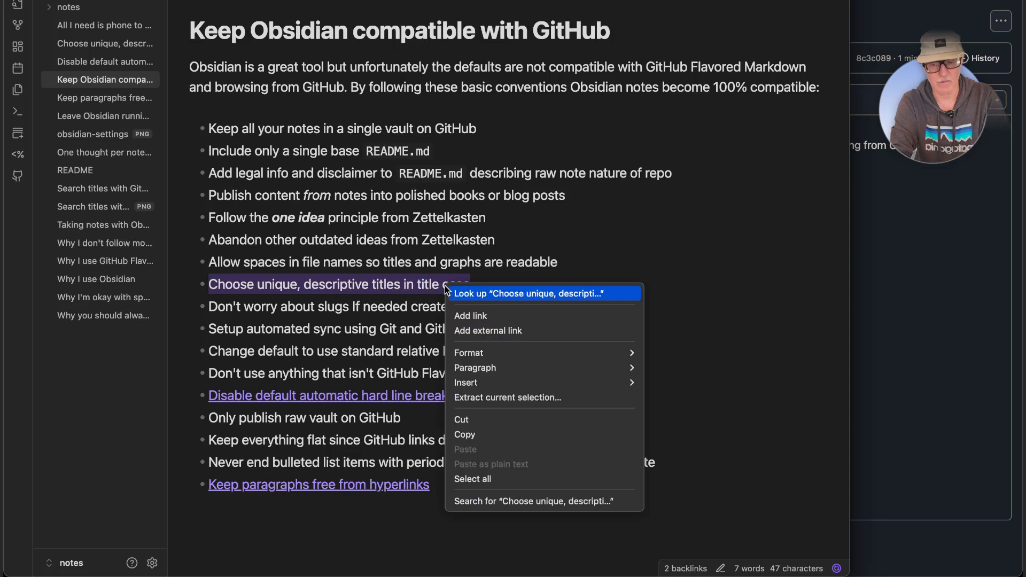
left_click(473, 315)
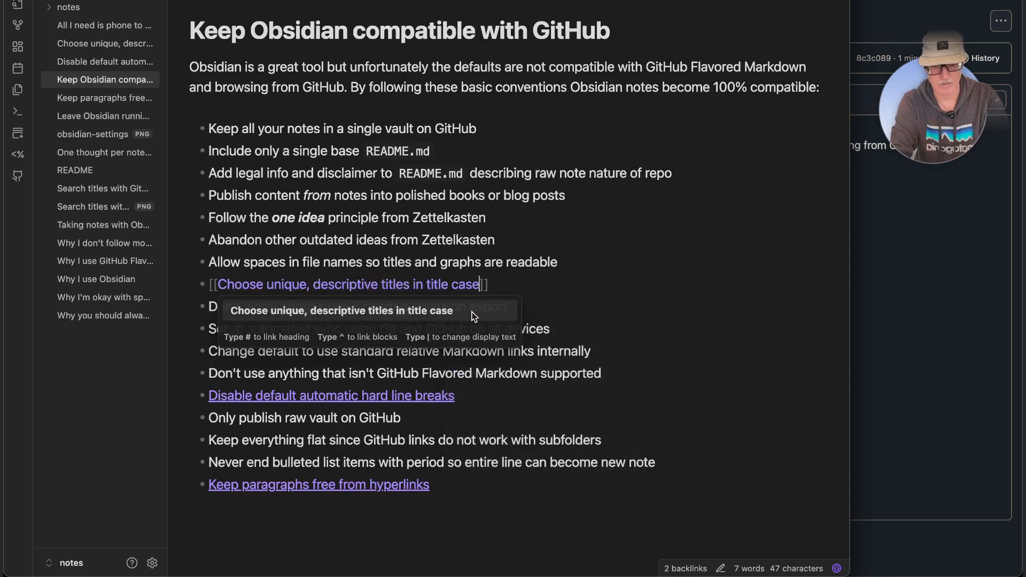
left_click(433, 312)
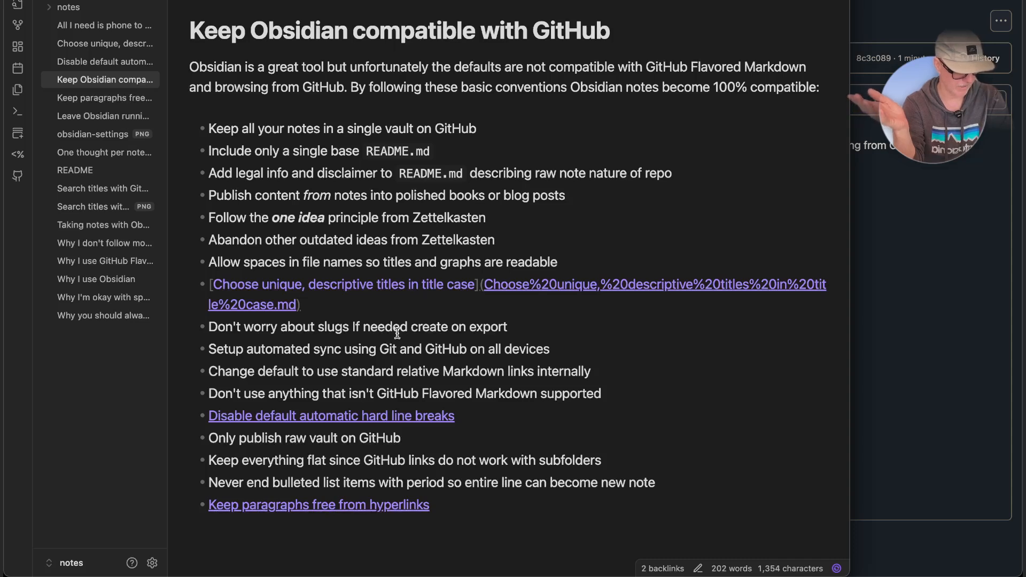
left_click(397, 333)
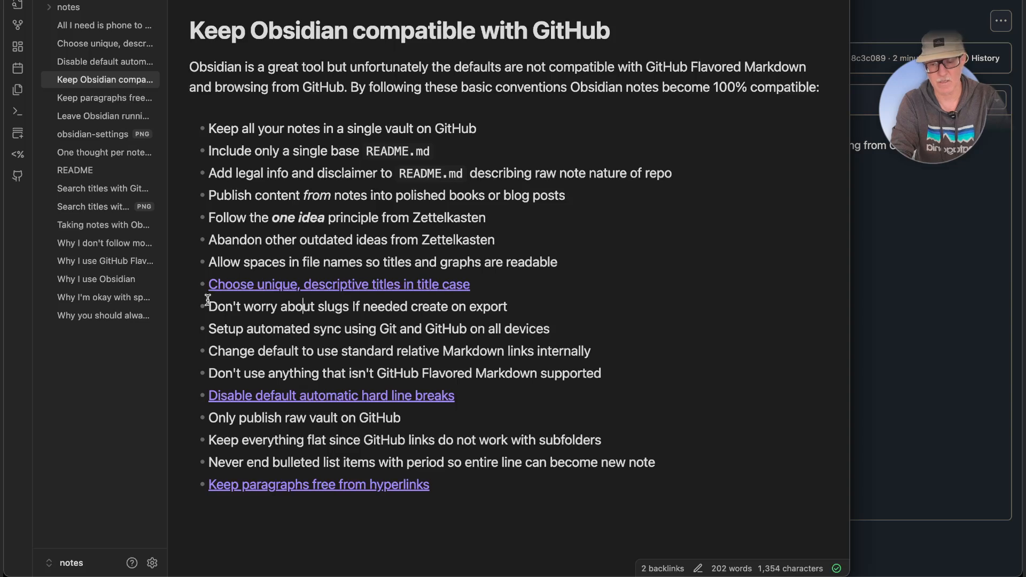
Step: Copy the slugs bullet text and create a new note titled "Don't worry about slugs If needed create on export"
left_click_drag(209, 306, 565, 297)
key("super+c")
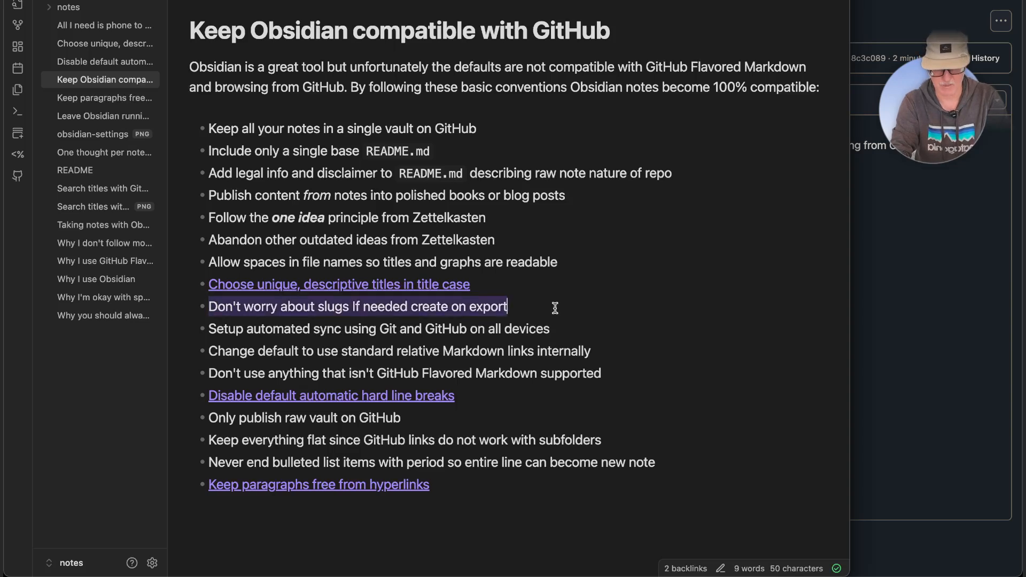
key("super+n")
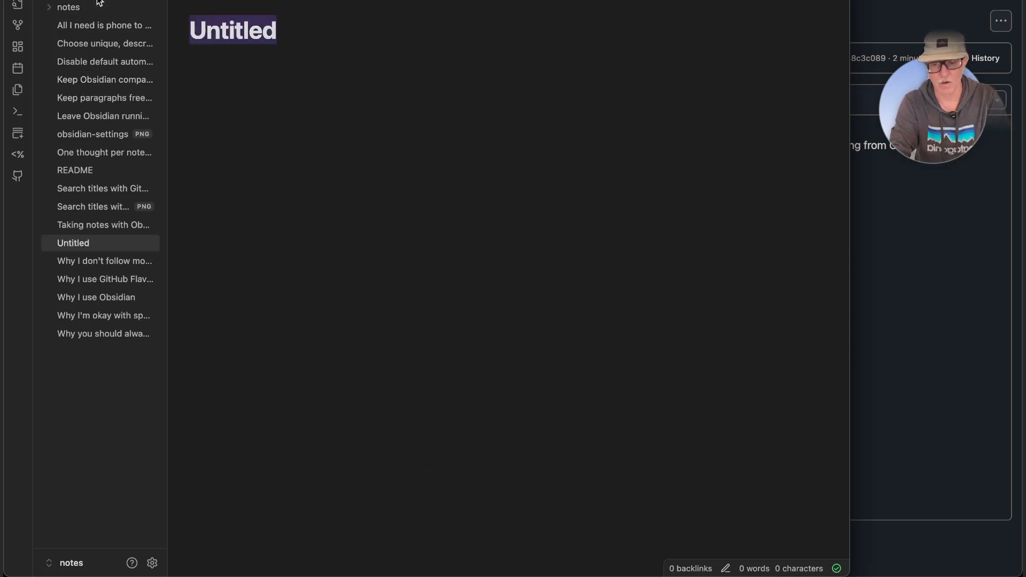
key("super+v")
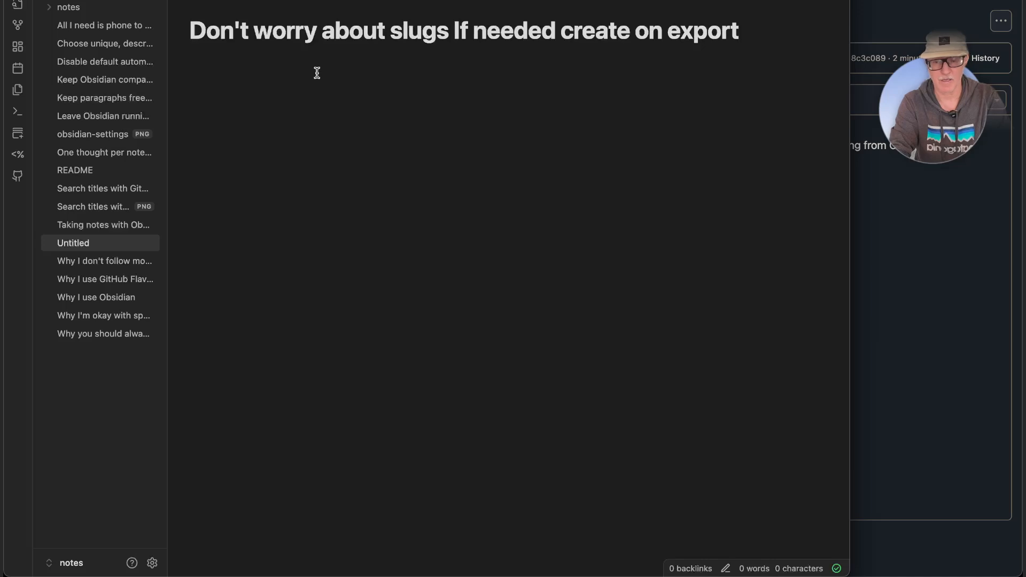
key("Return")
left_click(118, 85)
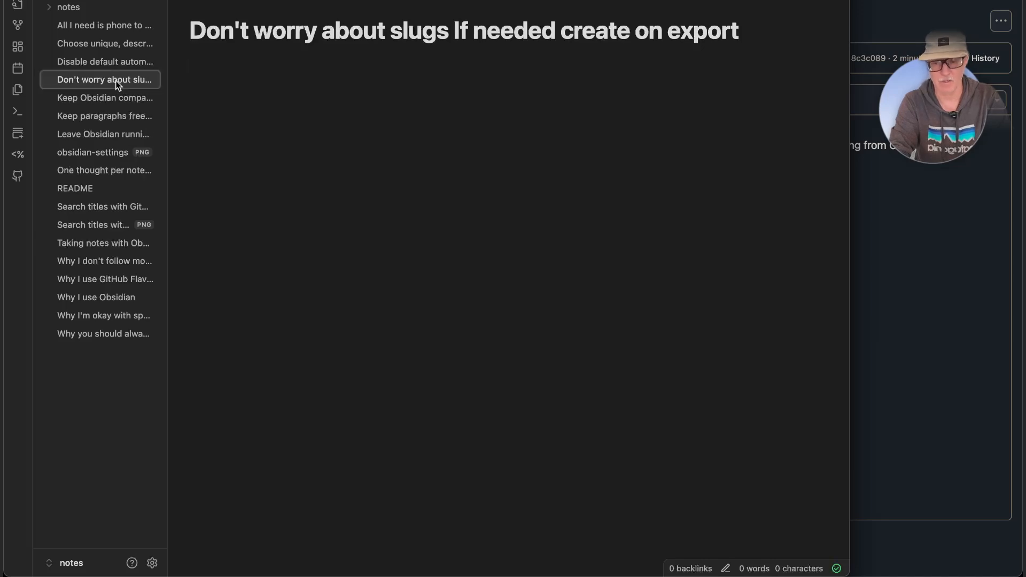
right_click(118, 85)
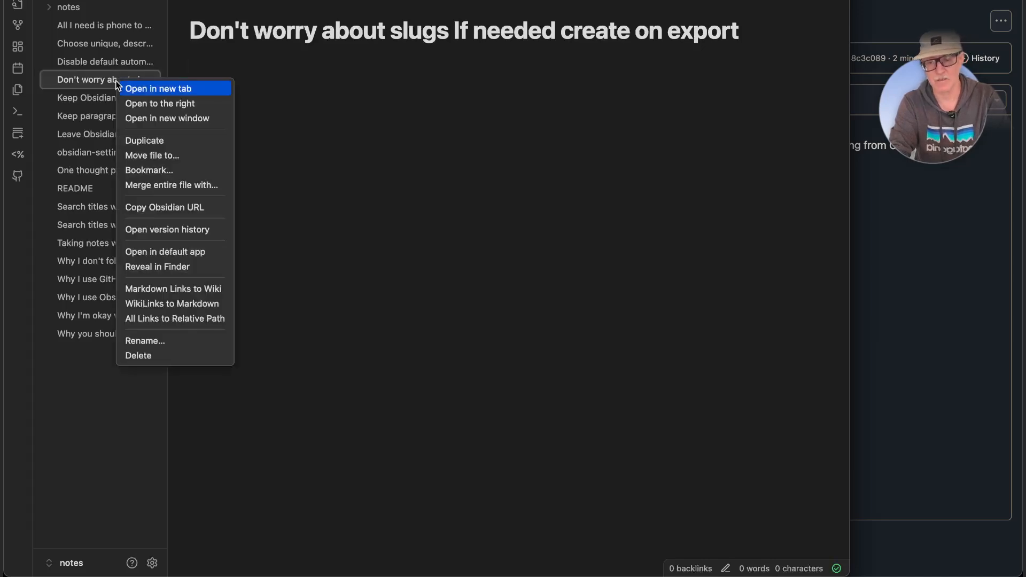
left_click(348, 148)
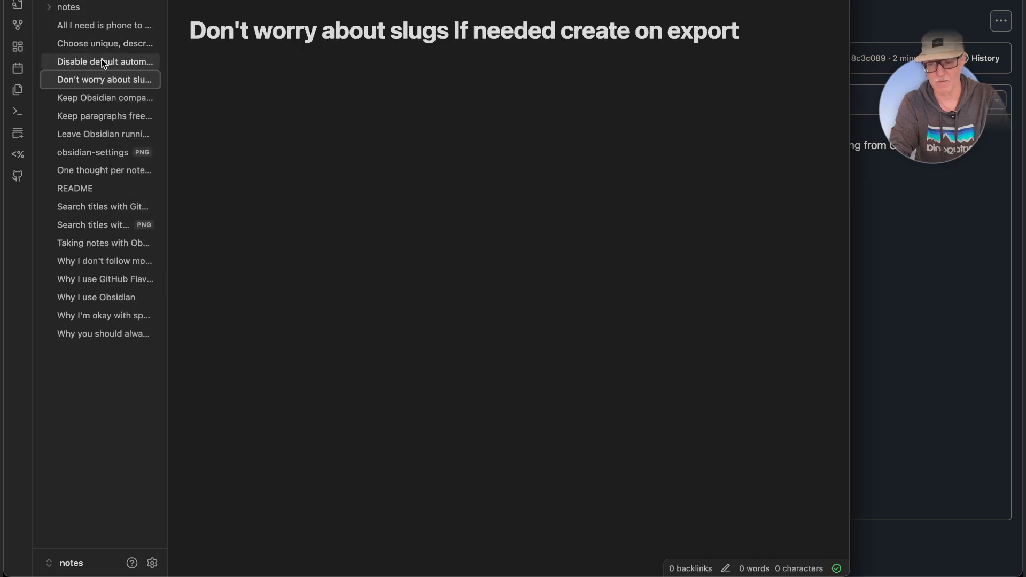
Step: Return to the conventions note and link the "Don't worry about slugs If needed create on export" bullet to its suggested note
left_click(103, 98)
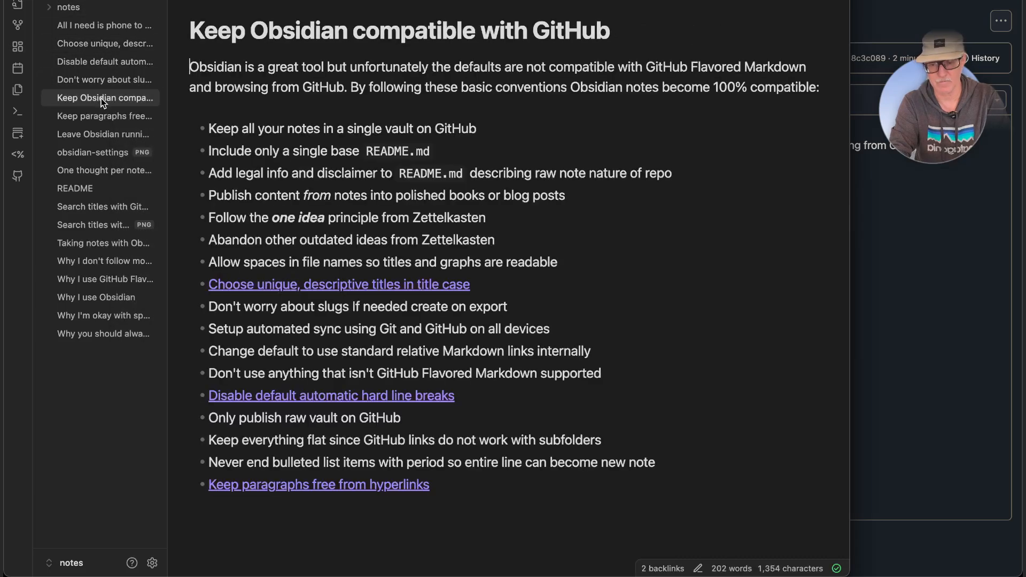
left_click_drag(209, 306, 522, 313)
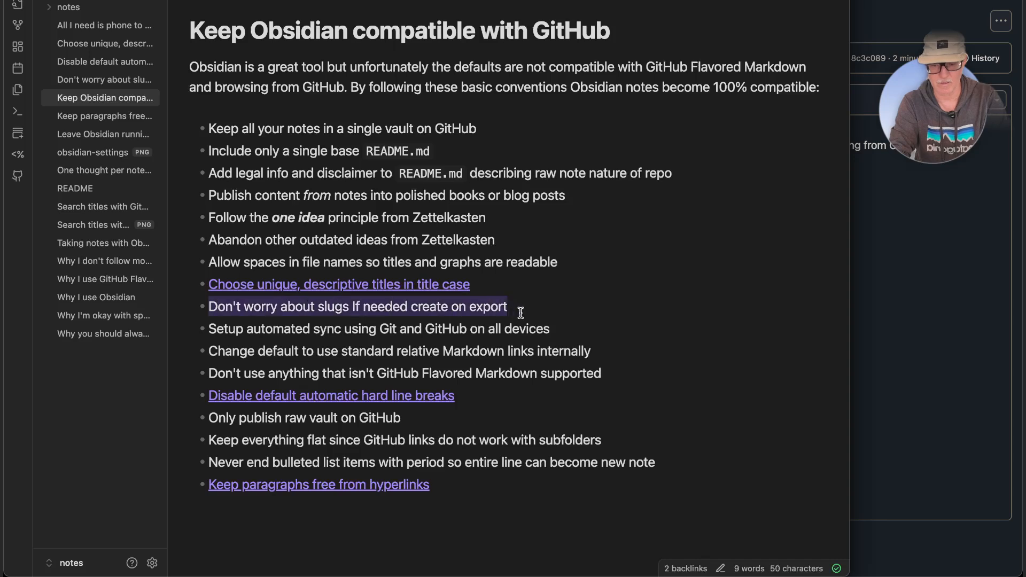
right_click(448, 303)
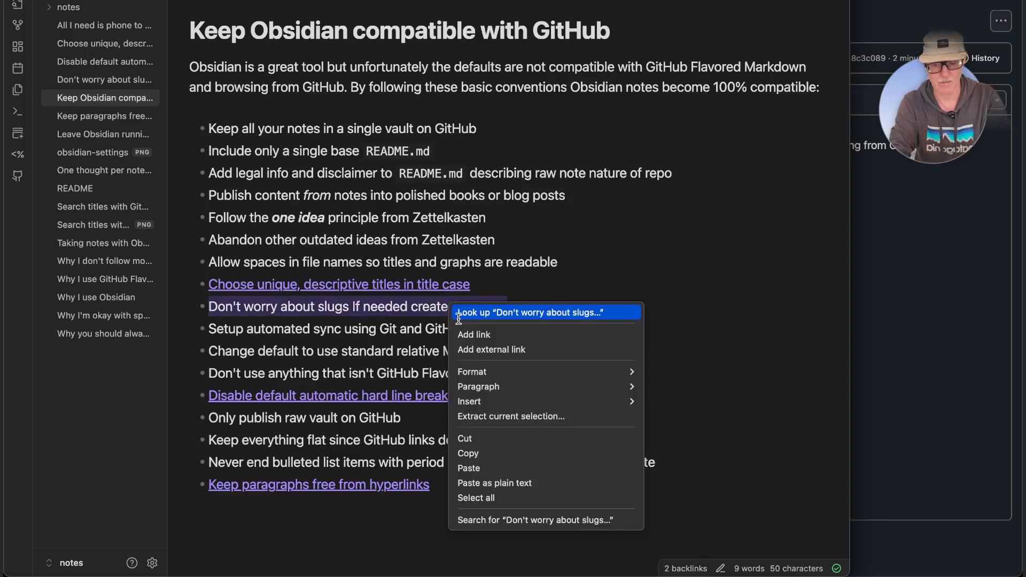
left_click(488, 335)
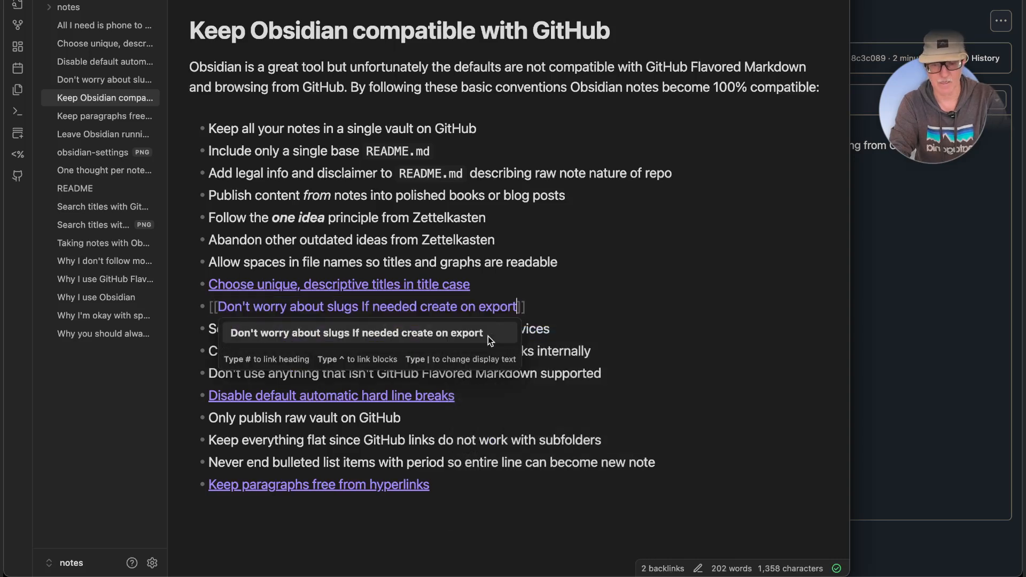
left_click(429, 334)
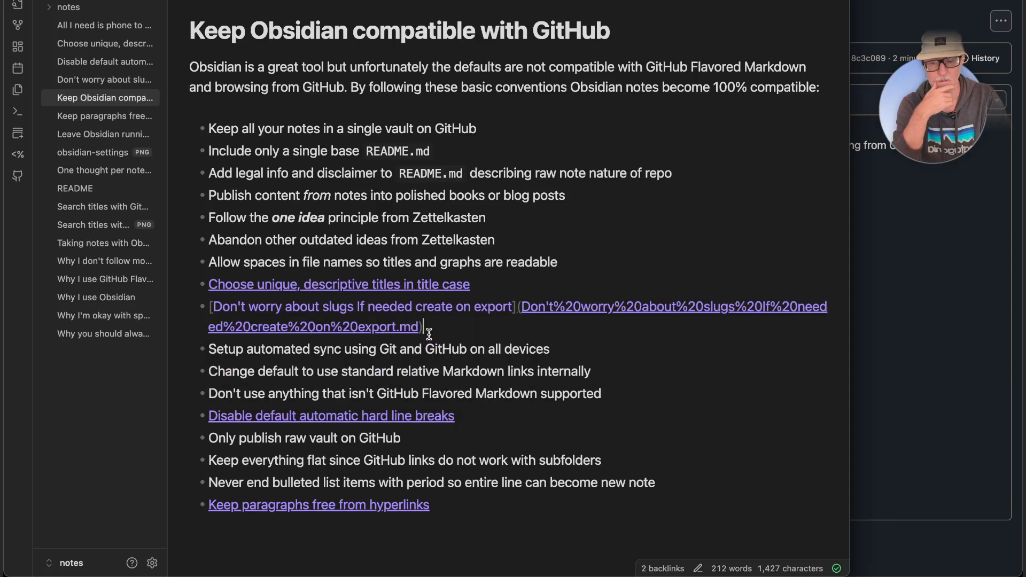
left_click(478, 357)
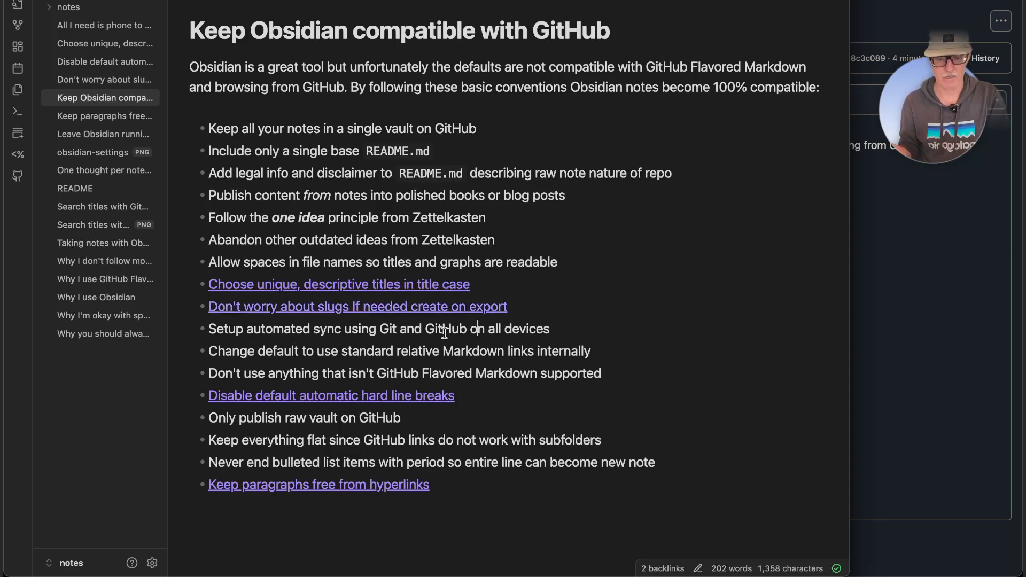
Step: Review the GitHub Sync plugin's settings for remote URL and auto sync, and close the settings
left_click(69, 0)
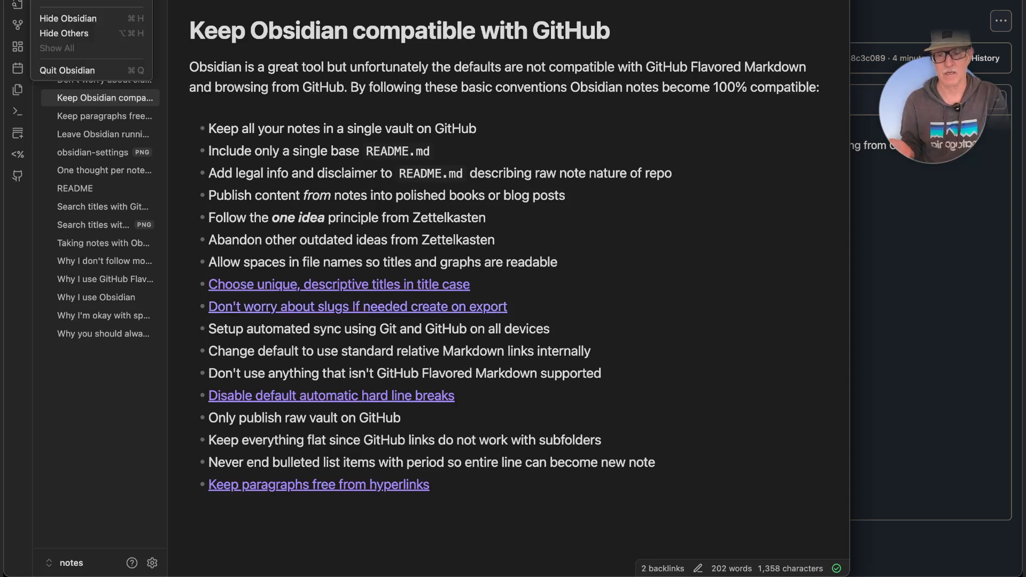
left_click(69, 0)
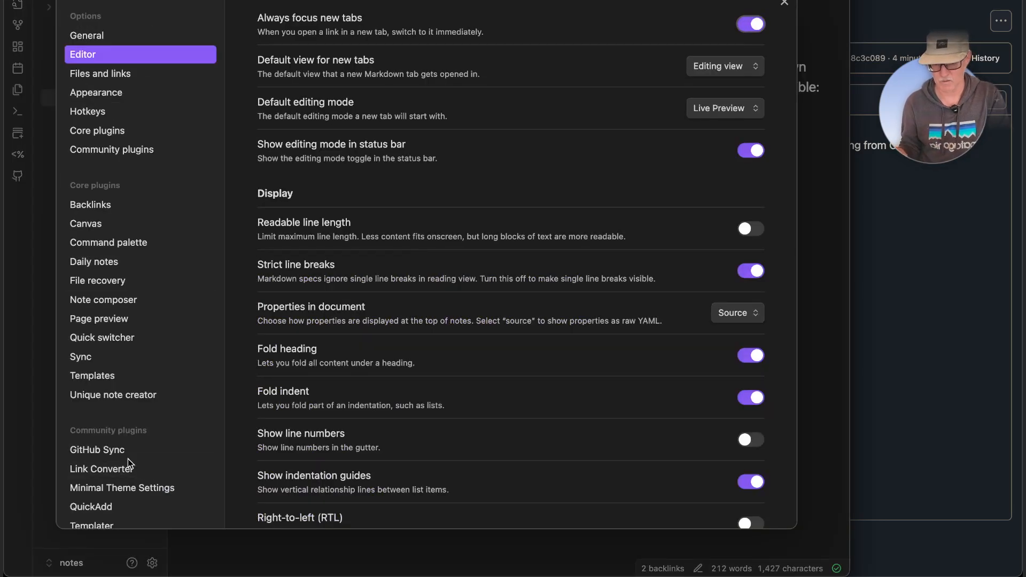
left_click(119, 445)
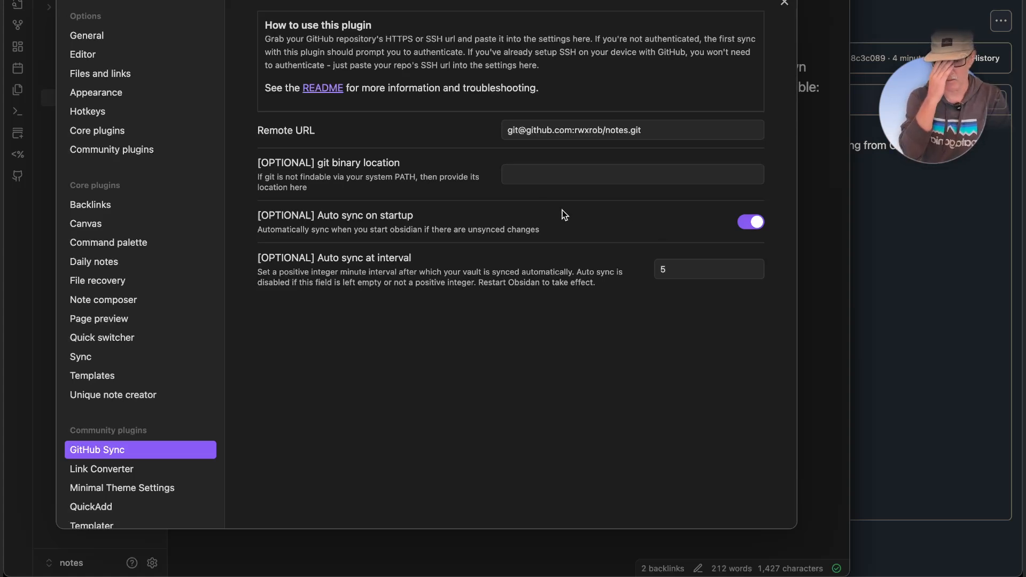
left_click(784, 3)
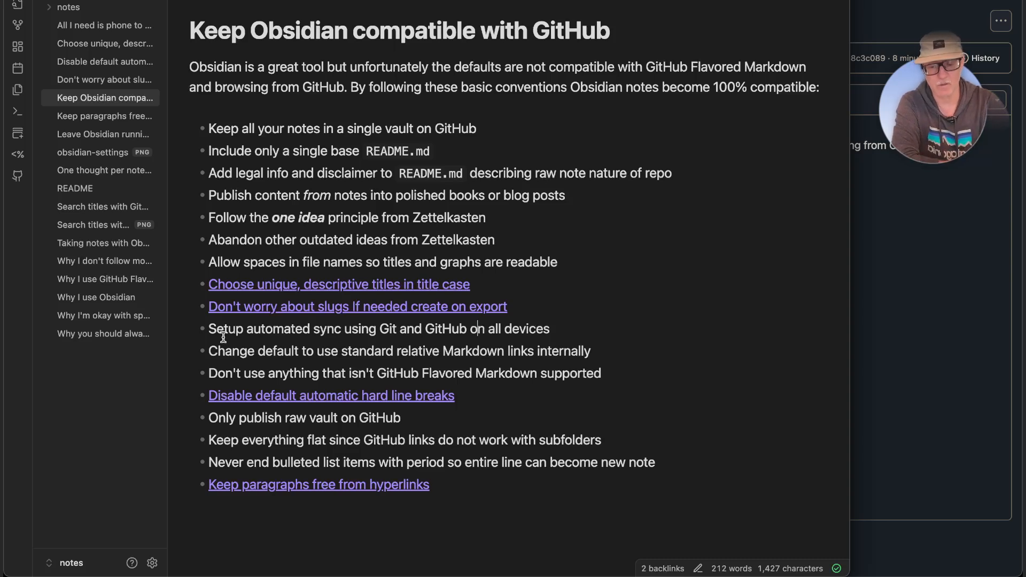
Step: Highlight the bullet about changing the default to standard relative Markdown links, and clear the highlight
left_click_drag(210, 350, 669, 357)
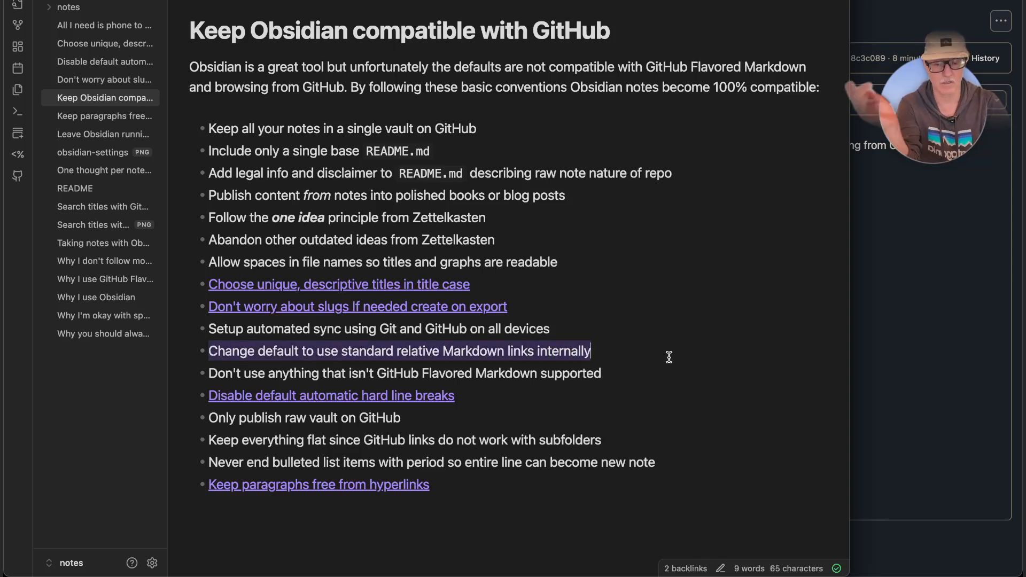
left_click(635, 367)
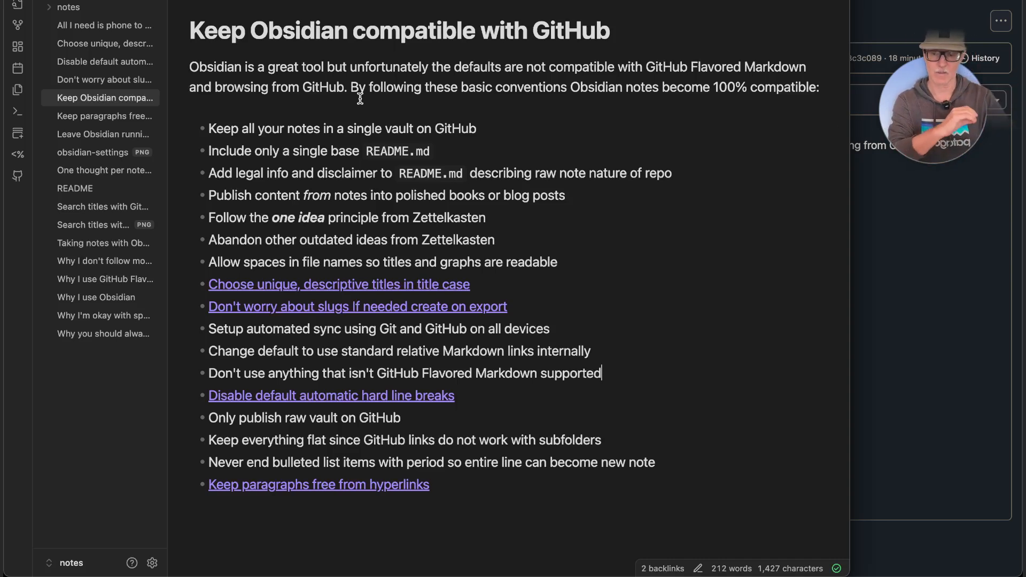
Step: Look through the obsidian-settings image, "README" and "Search titles with GitHub", and read the "Taking notes with Obsidian from a phone" note
left_click(123, 115)
left_click(118, 153)
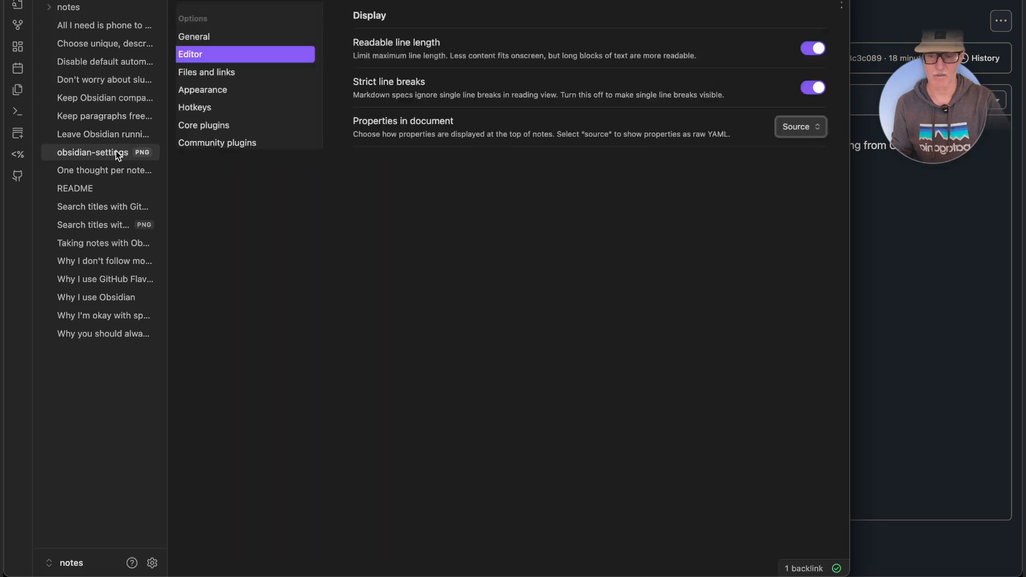
right_click(115, 154)
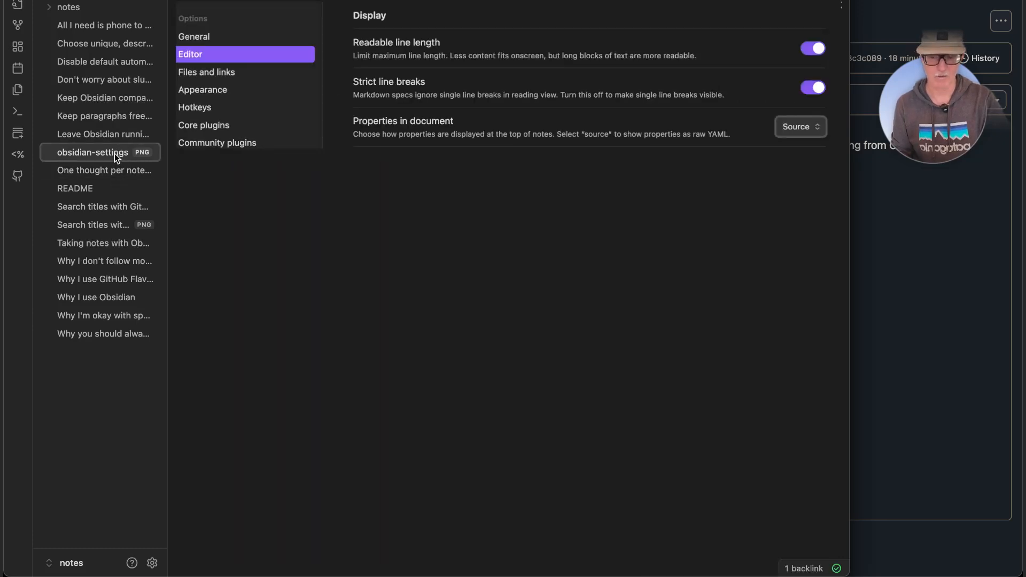
left_click(114, 172)
left_click(111, 189)
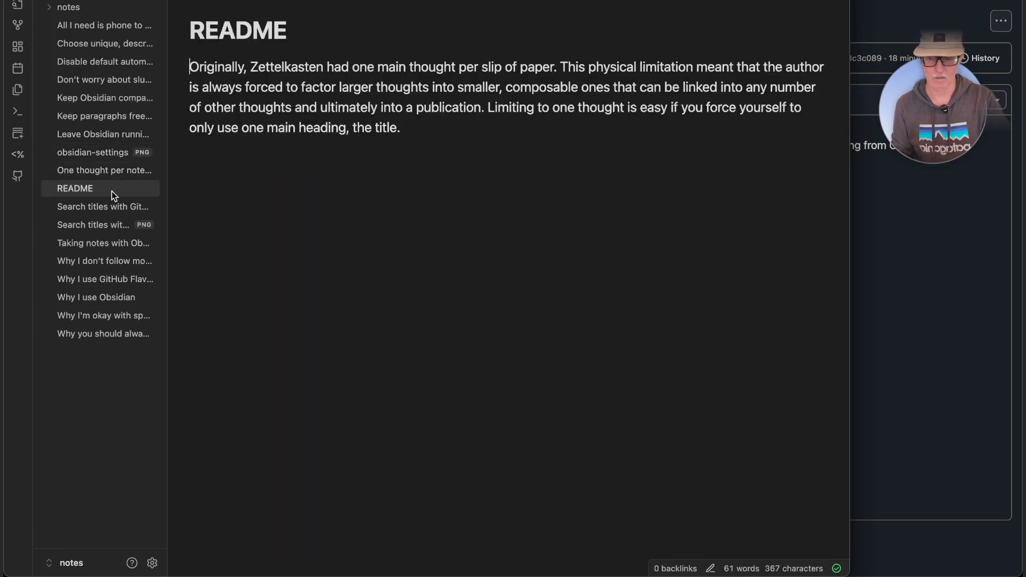
left_click(112, 207)
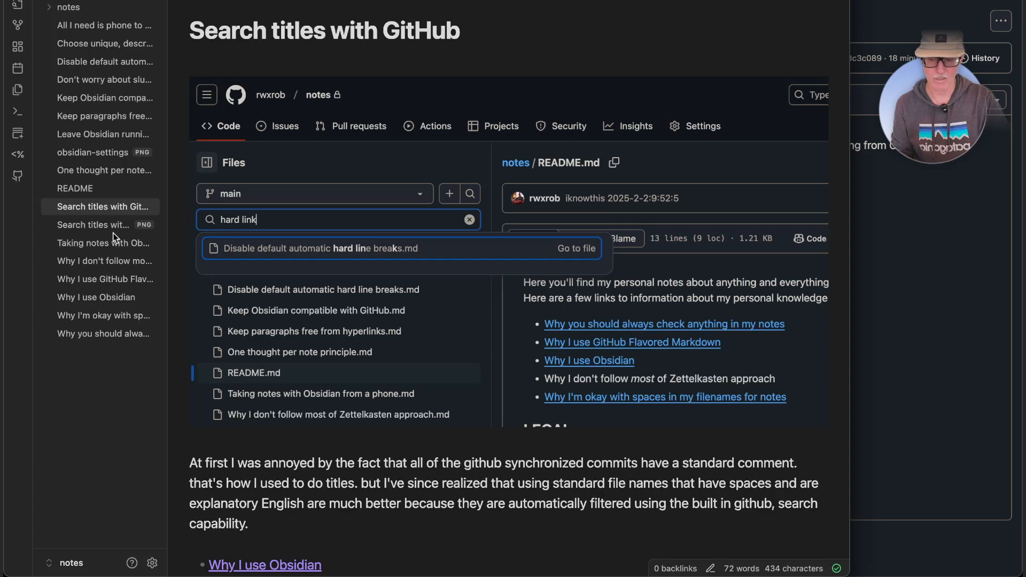
left_click(77, 245)
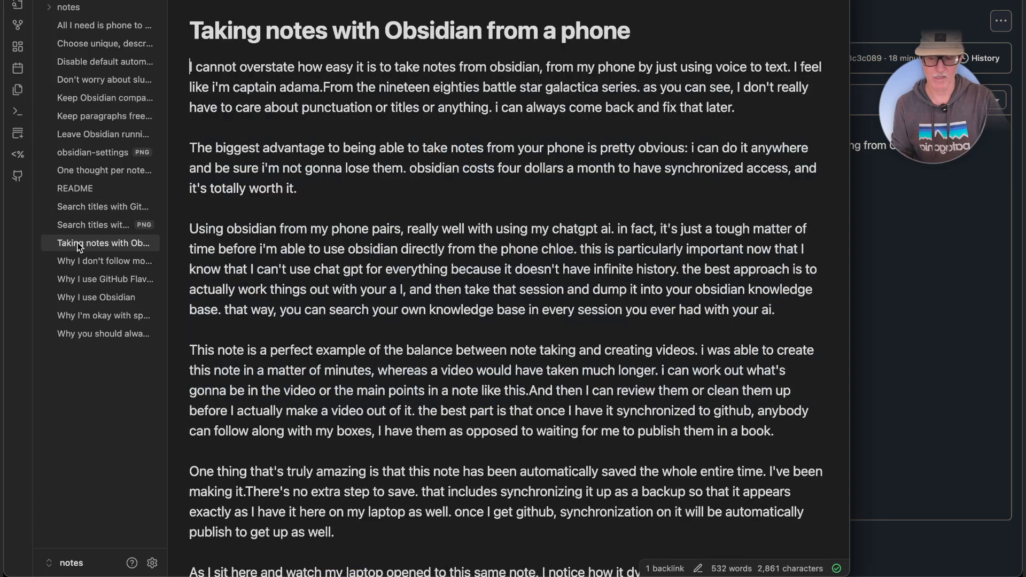
scroll(249, 240, "down", 10)
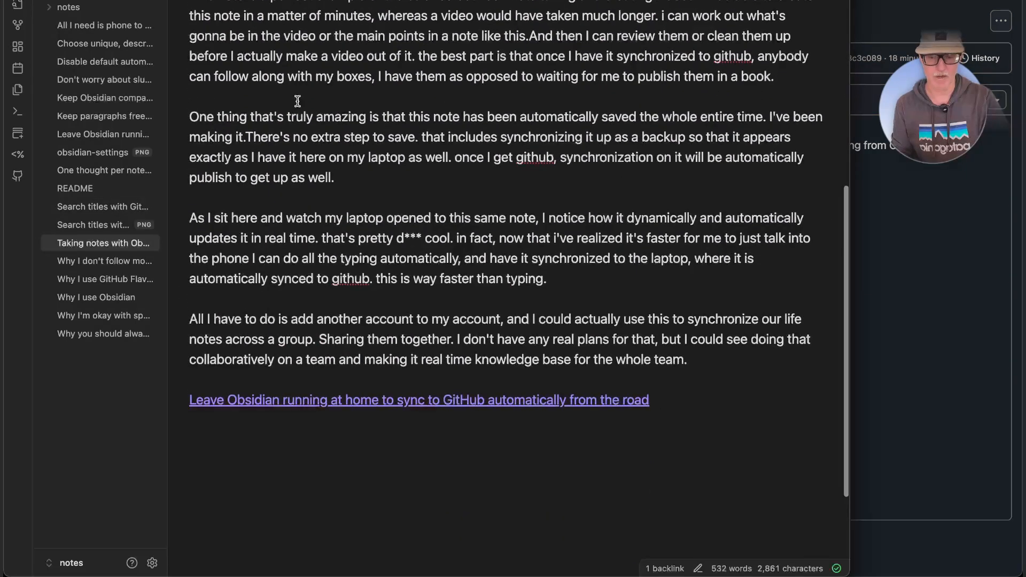
scroll(298, 101, "up", 5)
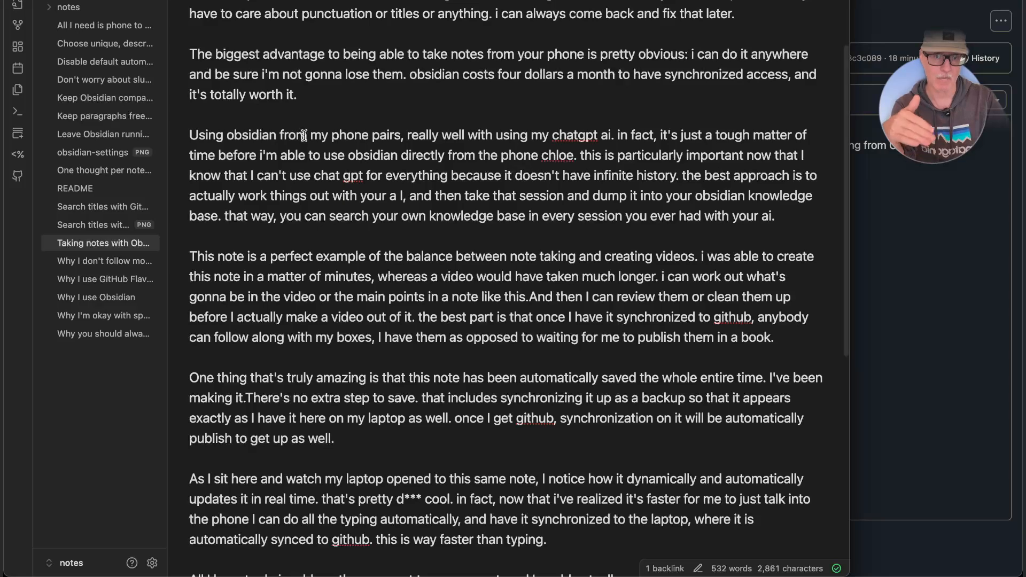
scroll(304, 135, "down", 3)
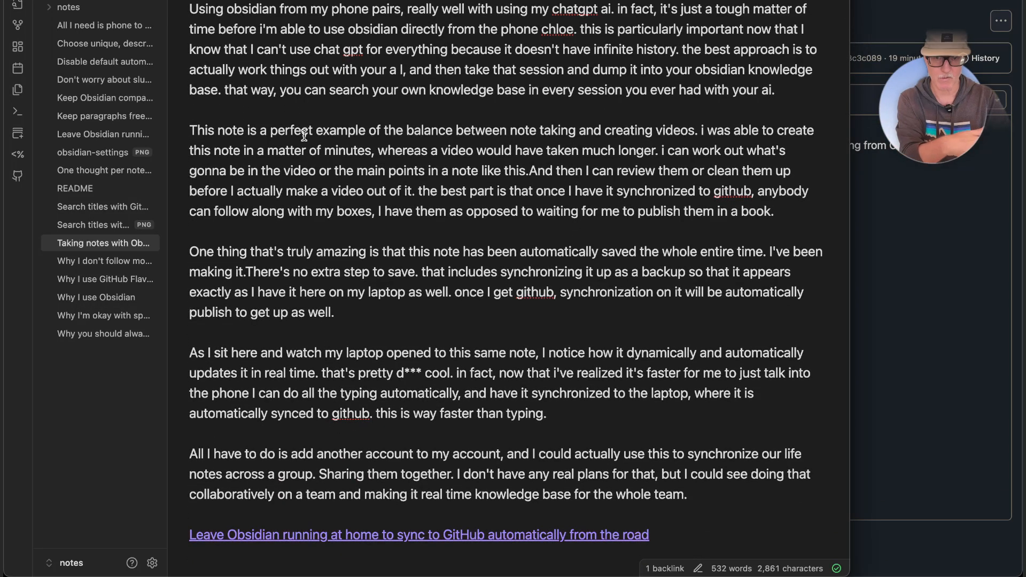
Step: Open the "Why I use GitHub Flavored Markdown" note and delete the "Related" heading above its link list
left_click(107, 223)
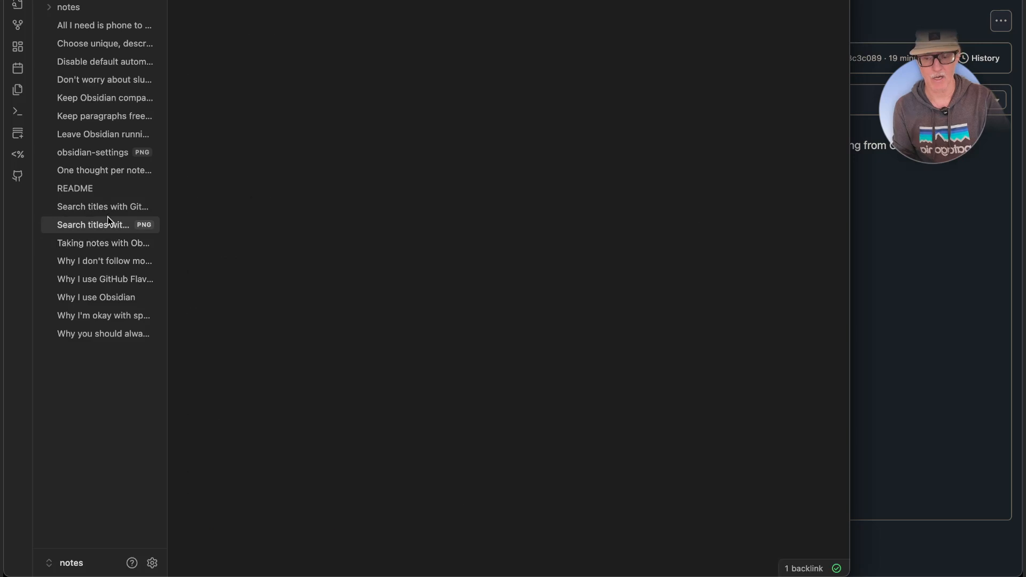
left_click(109, 244)
left_click(107, 280)
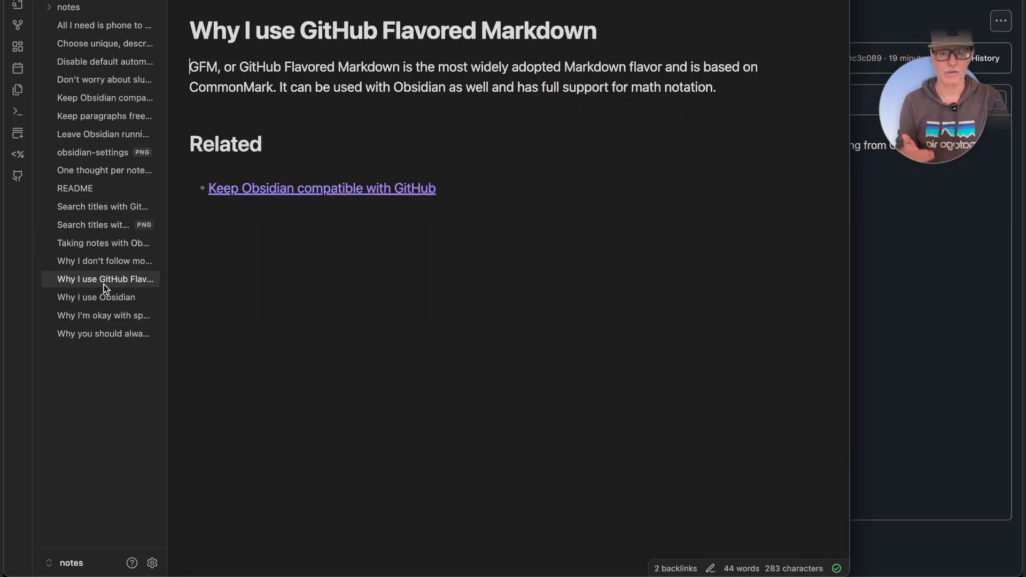
left_click_drag(266, 156, 173, 132)
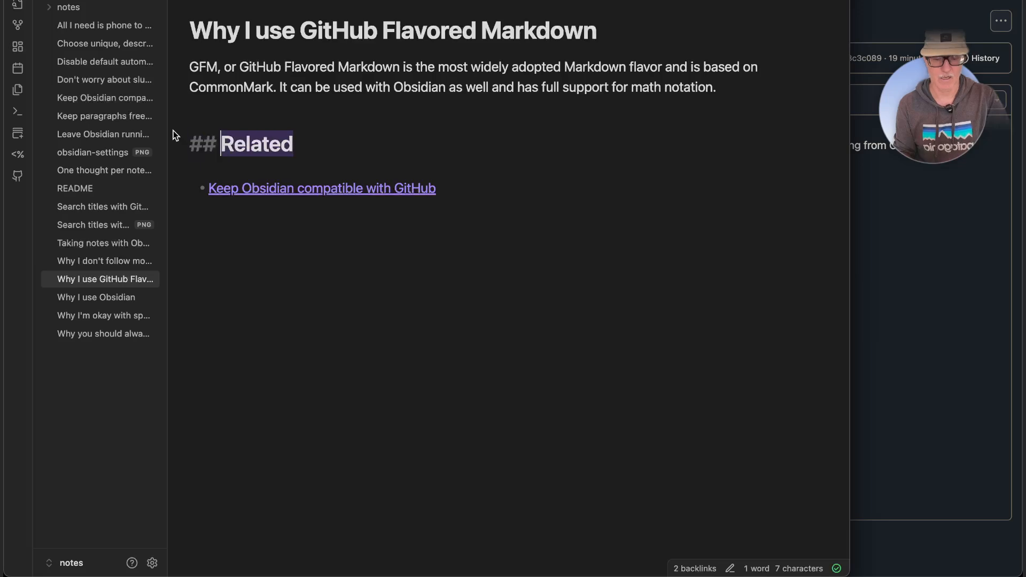
key("BackSpace")
key("BackSpace")
key("BackSpace")
key("BackSpace")
key("BackSpace")
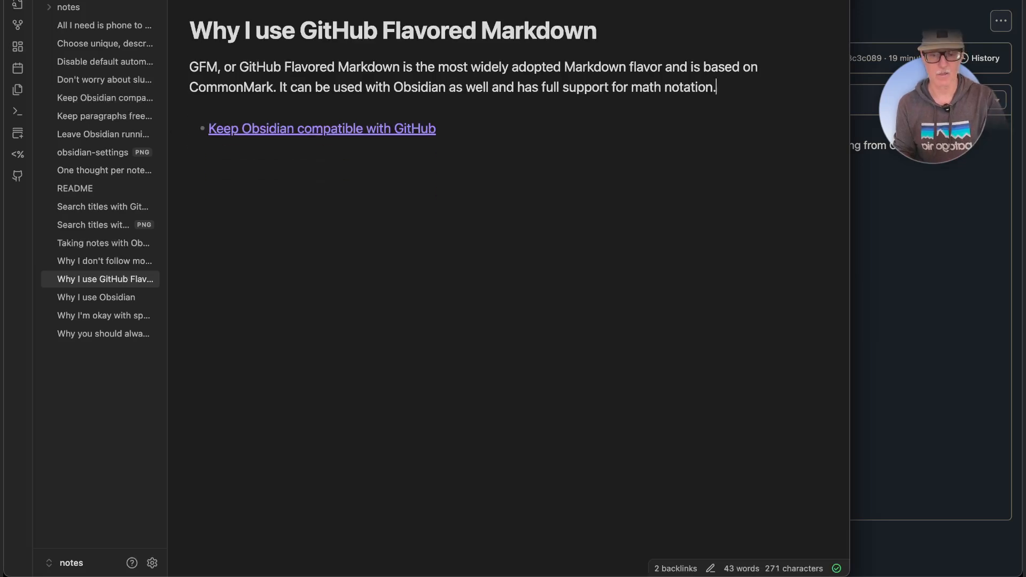
Step: Examine the link lists in the README and the "Why" notes, finishing on the "Why I use Obsidian" note
left_click(98, 192)
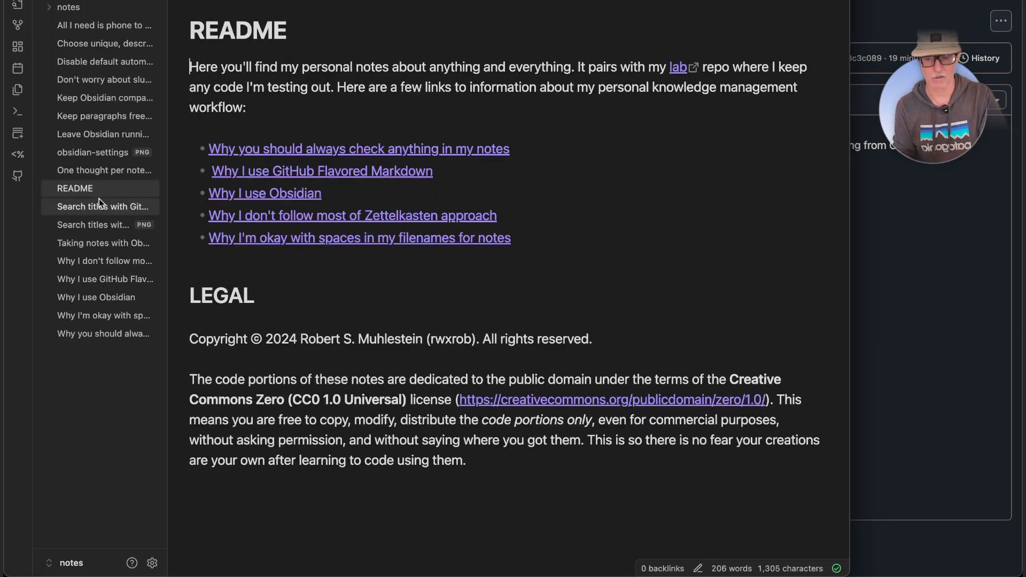
left_click(104, 226)
left_click(112, 254)
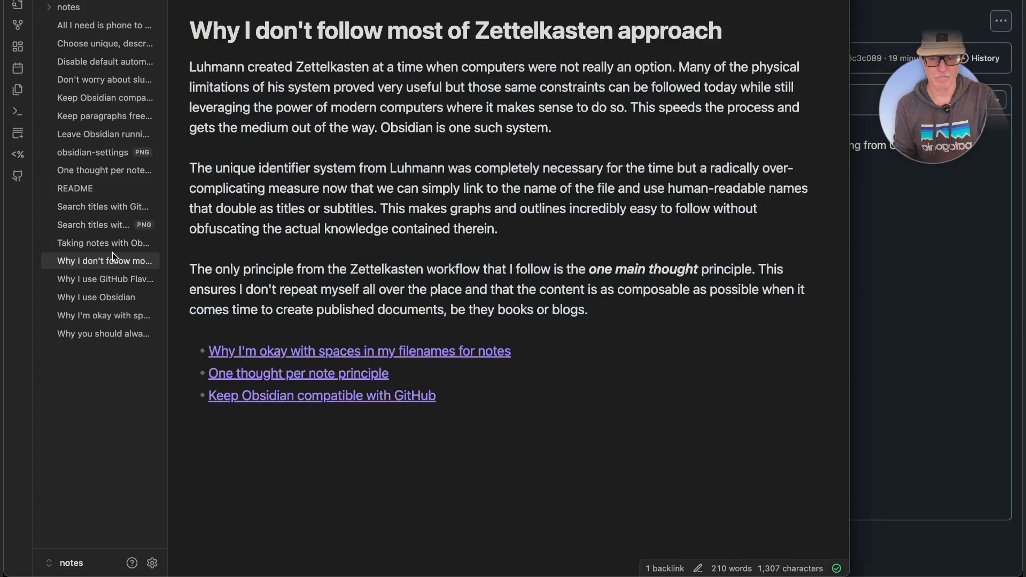
left_click(117, 294)
left_click(117, 317)
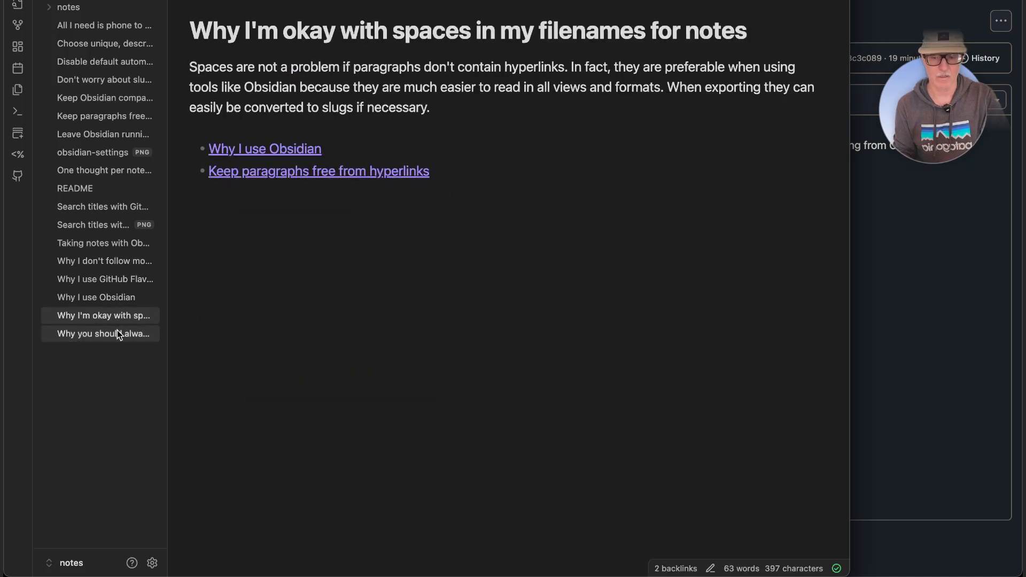
left_click(117, 332)
left_click(112, 280)
left_click(107, 243)
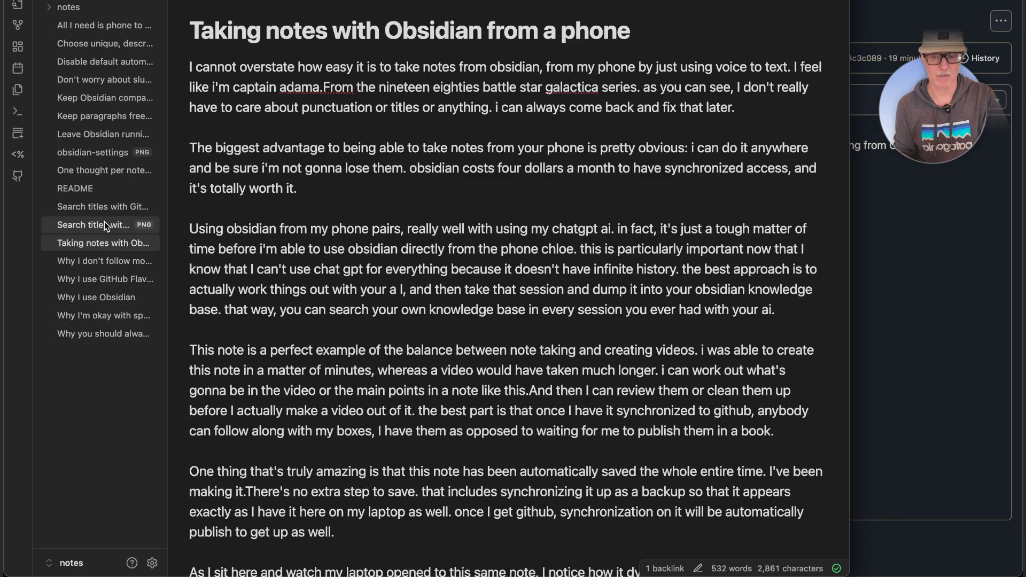
left_click(104, 265)
left_click(109, 298)
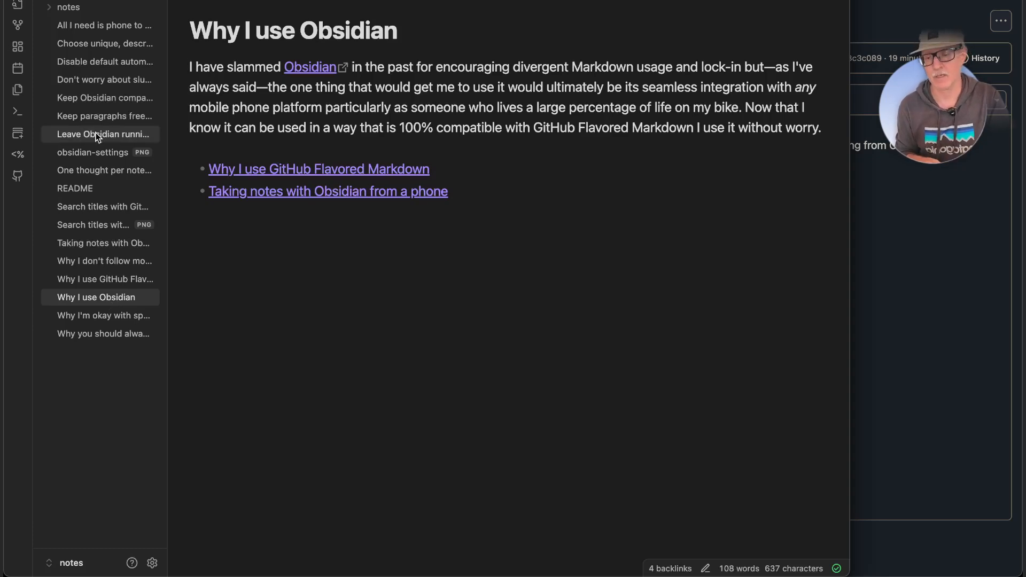
Step: Browse the remaining notes in the vault for structure, finishing on "Why I don't follow most of Zettelkasten approach"
left_click(105, 80)
left_click(107, 28)
left_click(107, 80)
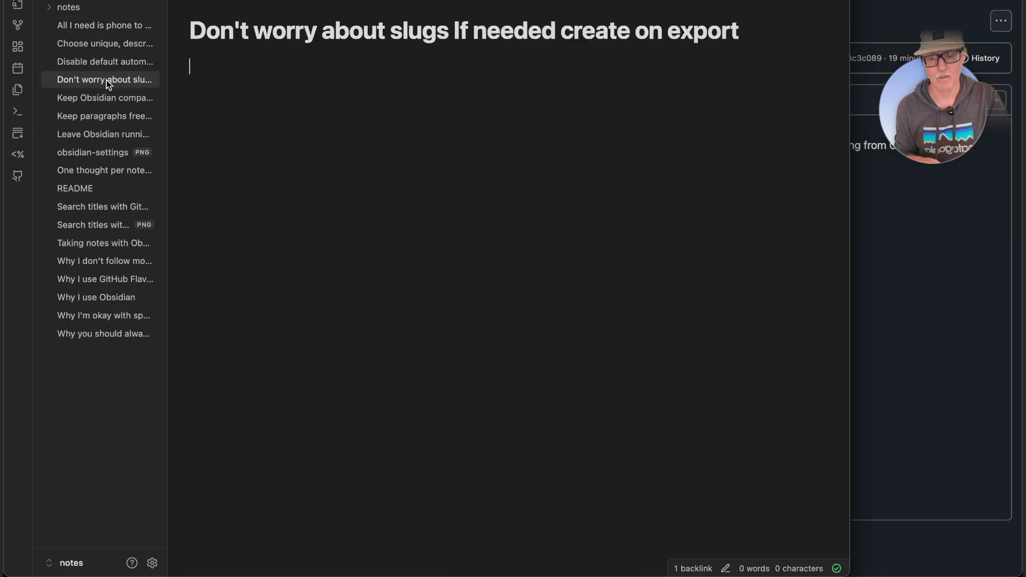
left_click(108, 115)
left_click(110, 135)
left_click(118, 170)
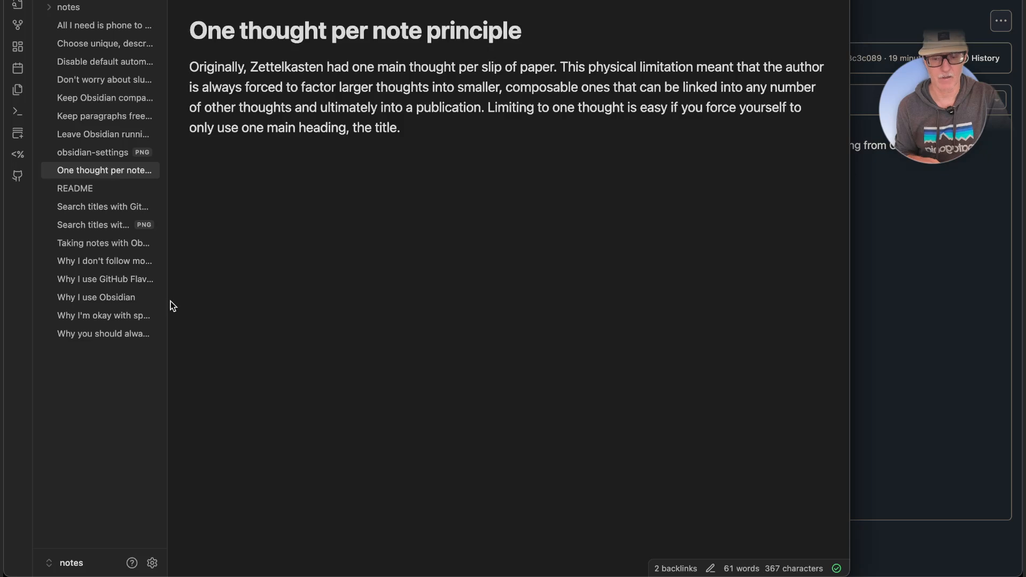
left_click(123, 277)
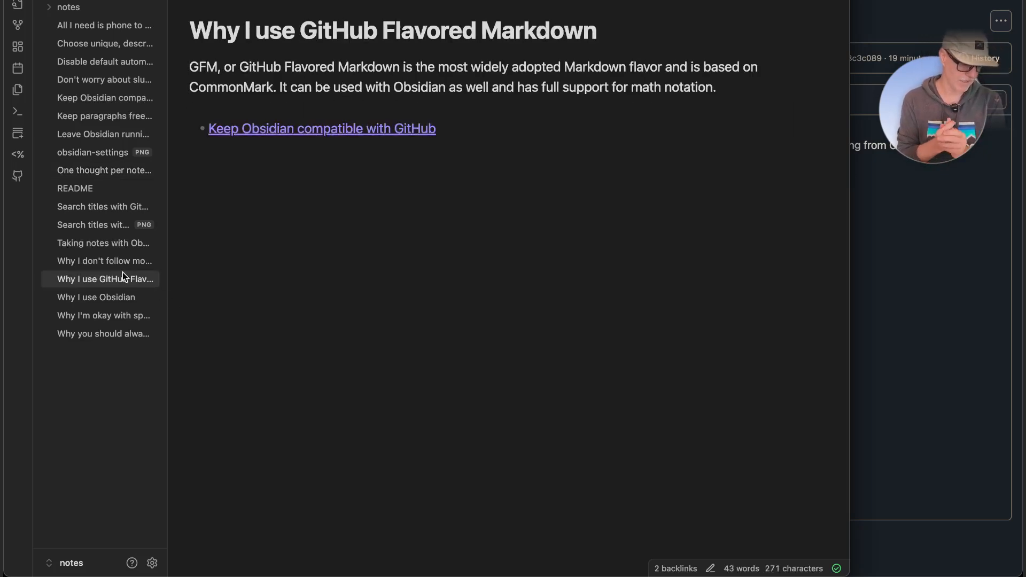
left_click(102, 222)
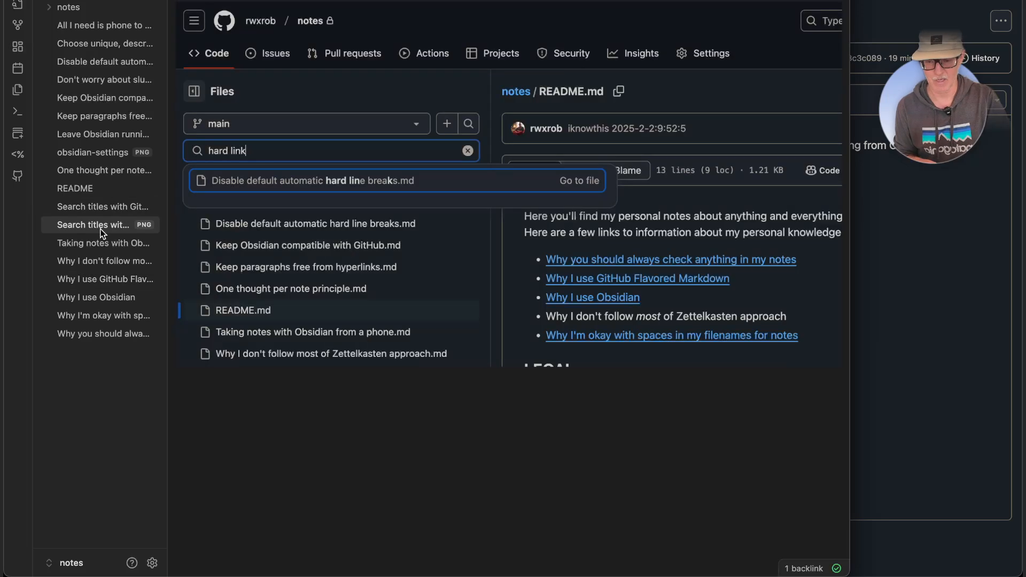
left_click(104, 256)
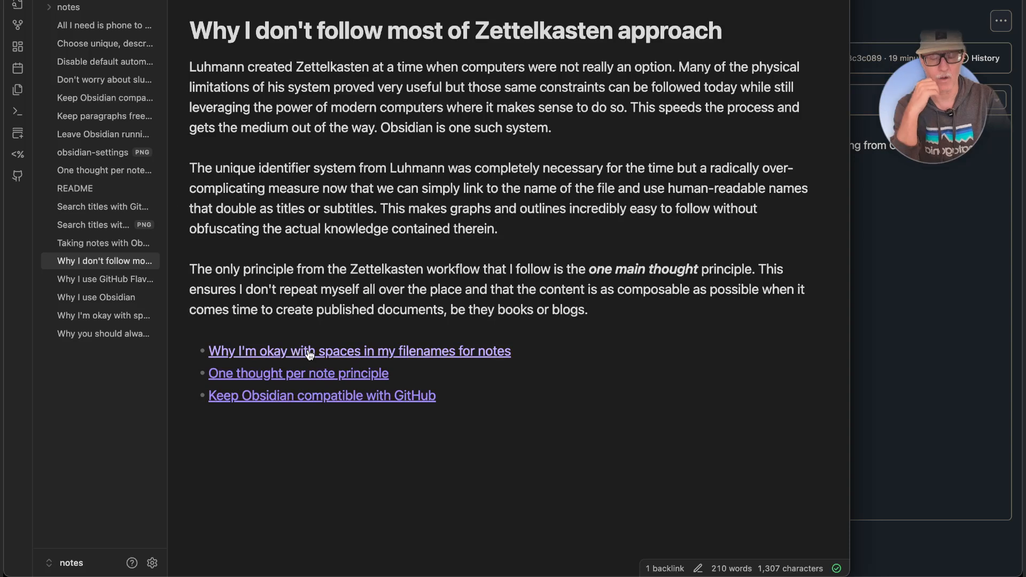
Step: Check the file list's sort options for file name, modified time and created time, and close them
left_click(192, 31)
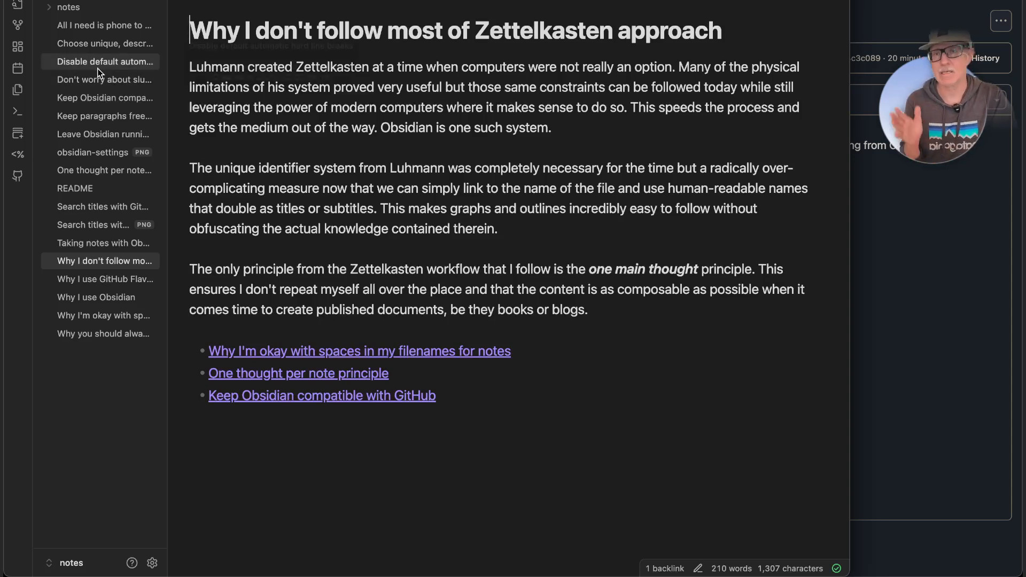
mouse_move(98, 68)
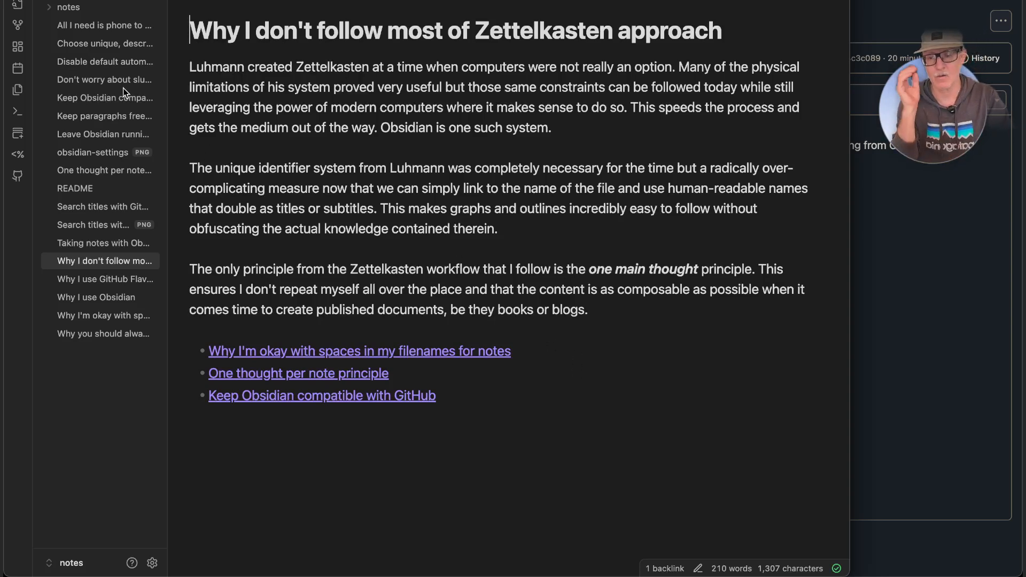
left_click(100, 0)
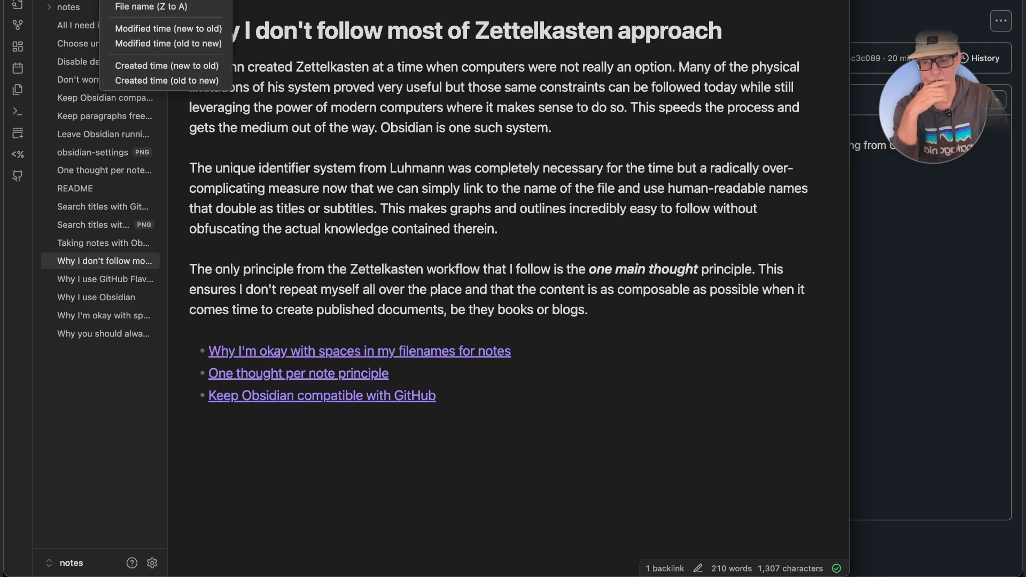
left_click(126, 105)
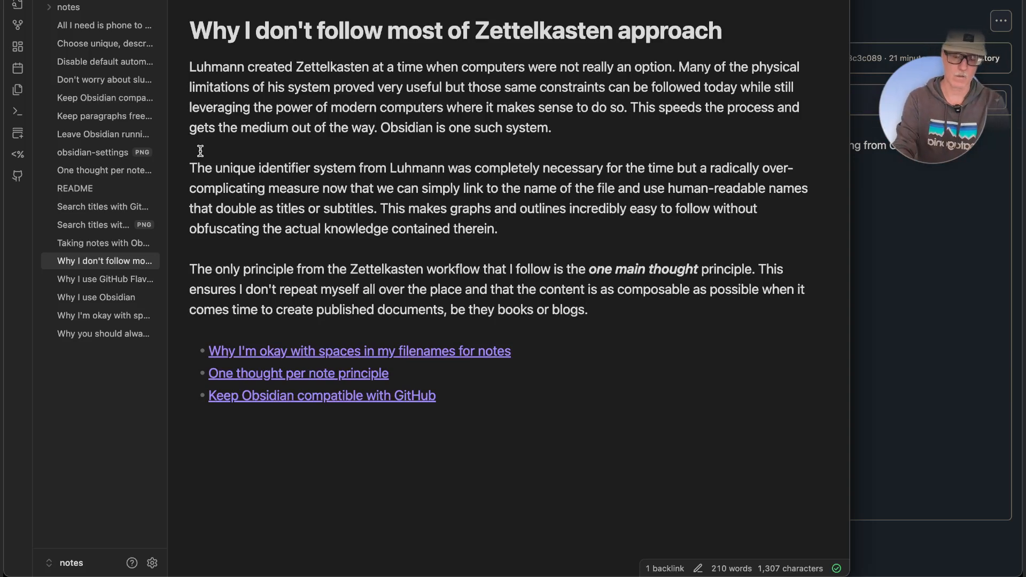
Step: Switch to the terminal to view the note file names in the notes repository, and return to Obsidian
key("super+Tab")
key("super+Tab")
key("super+Tab")
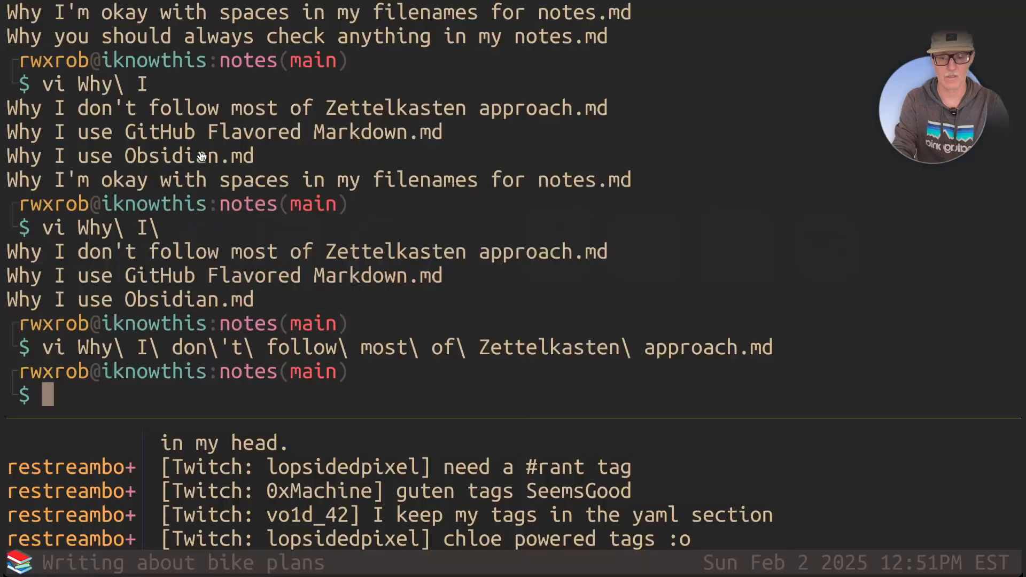
key("super+Tab")
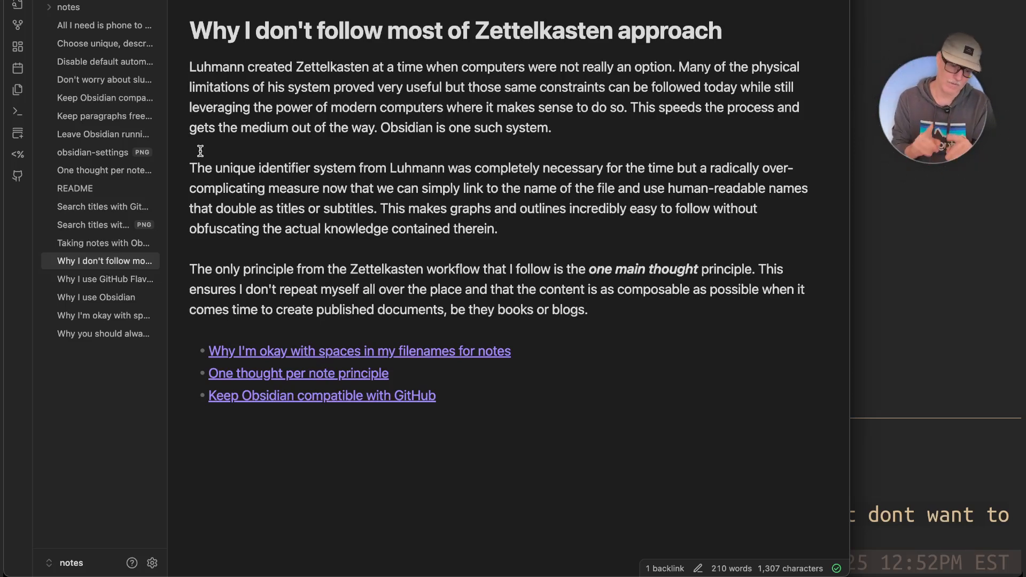
Step: Switch to Google Chrome to view the "Keep Obsidian compatible with GitHub" note on GitHub
key("super+Tab")
key("super+Tab")
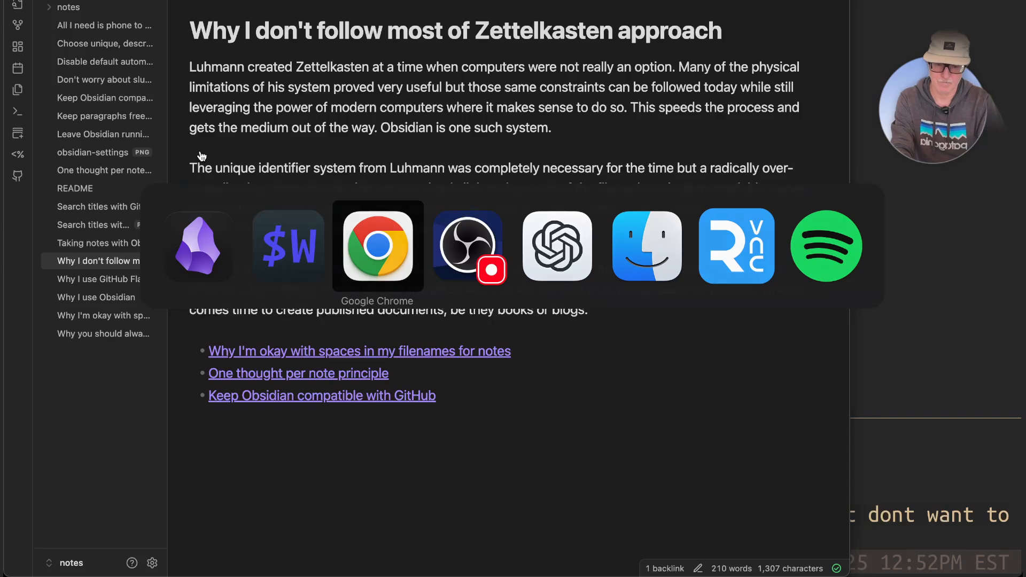
key("super+Tab")
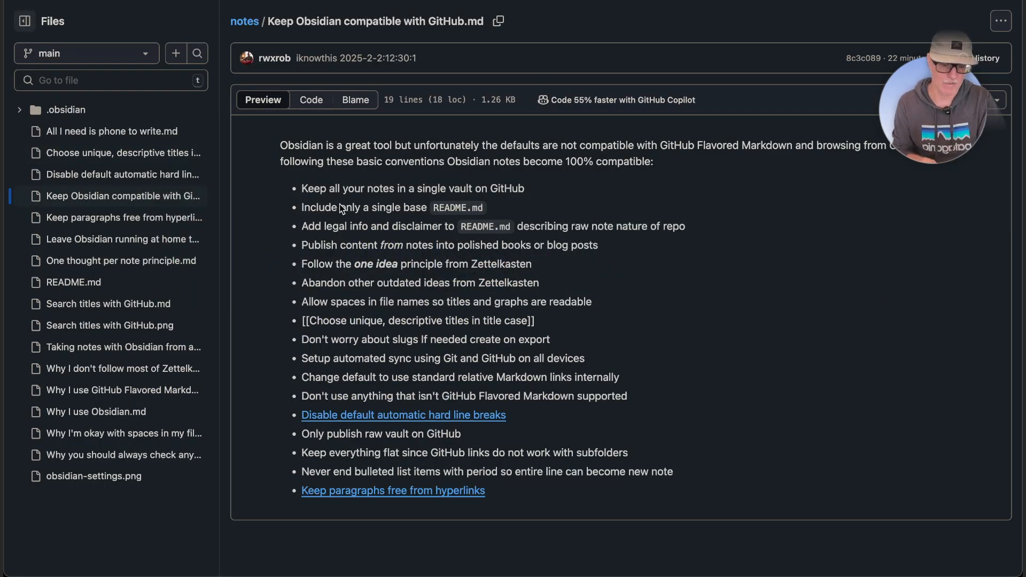